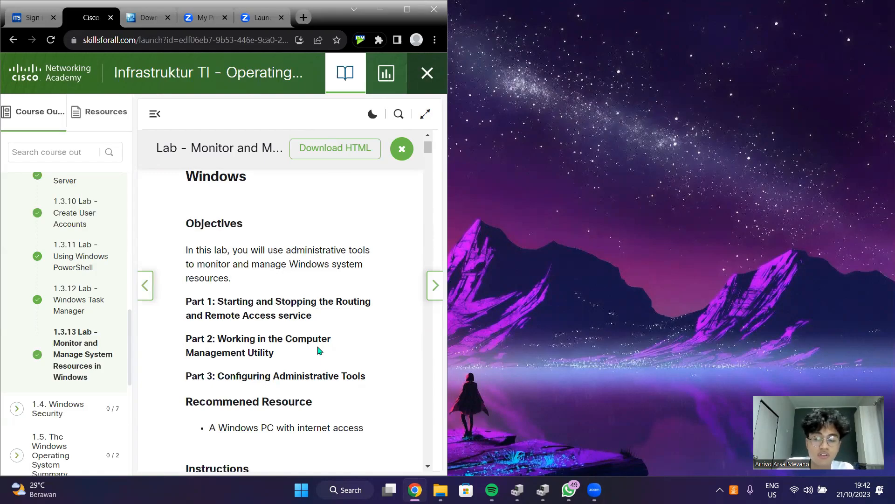
# Step: Read the lab's objectives and the Part 1 instructions on reaching the Network and Sharing Center
pyautogui.scroll(-4, 326, 336)
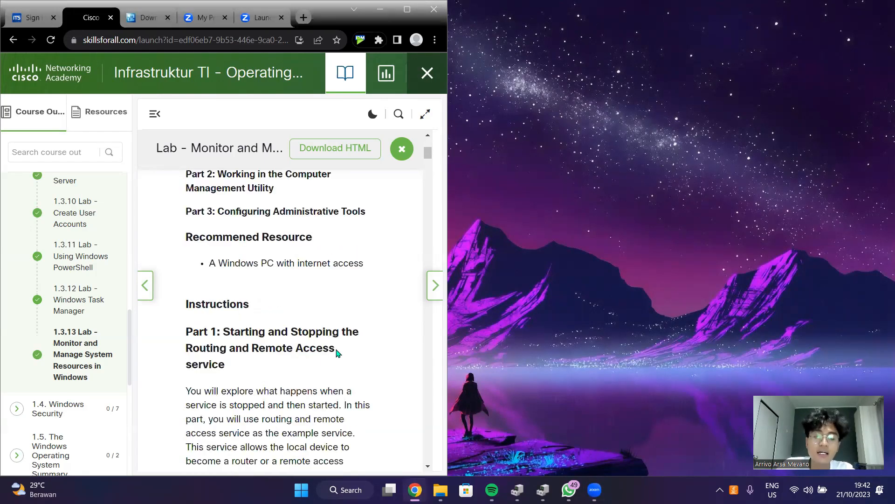
pyautogui.scroll(-2, 365, 340)
pyautogui.scroll(-1, 366, 340)
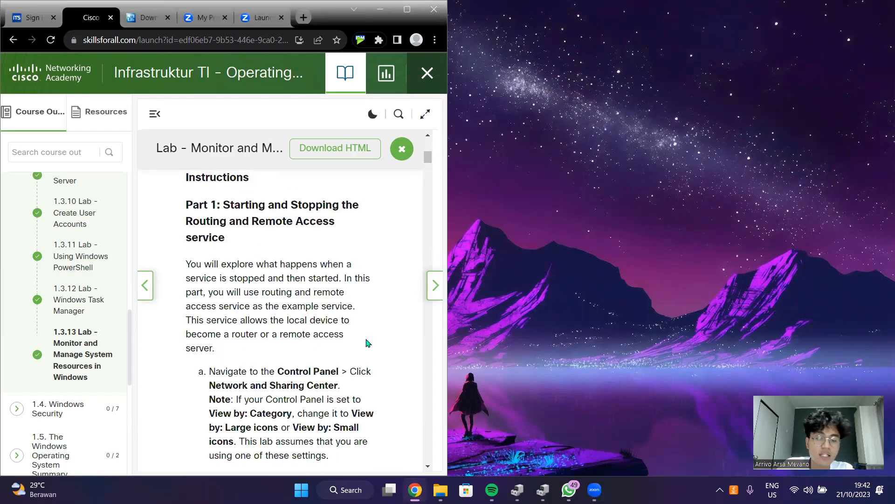
pyautogui.scroll(-1, 386, 336)
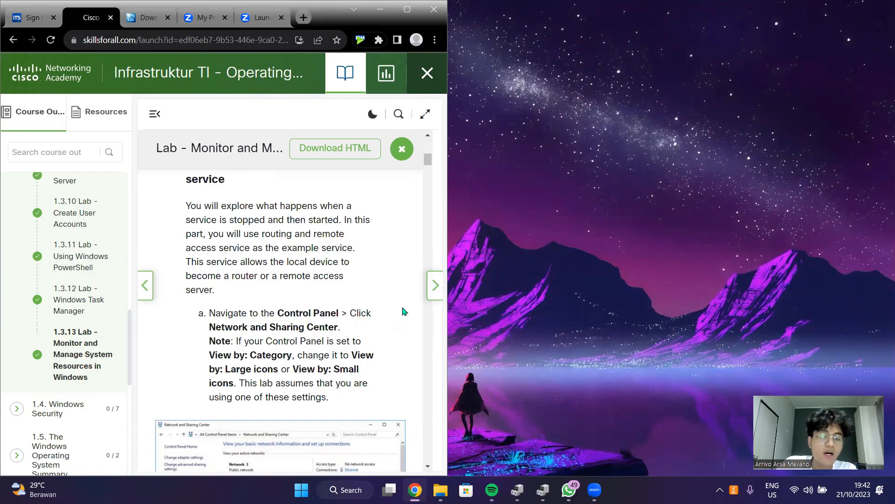
pyautogui.scroll(-1, 404, 311)
pyautogui.moveTo(277, 252); pyautogui.dragTo(339, 269)
pyautogui.click(394, 251)
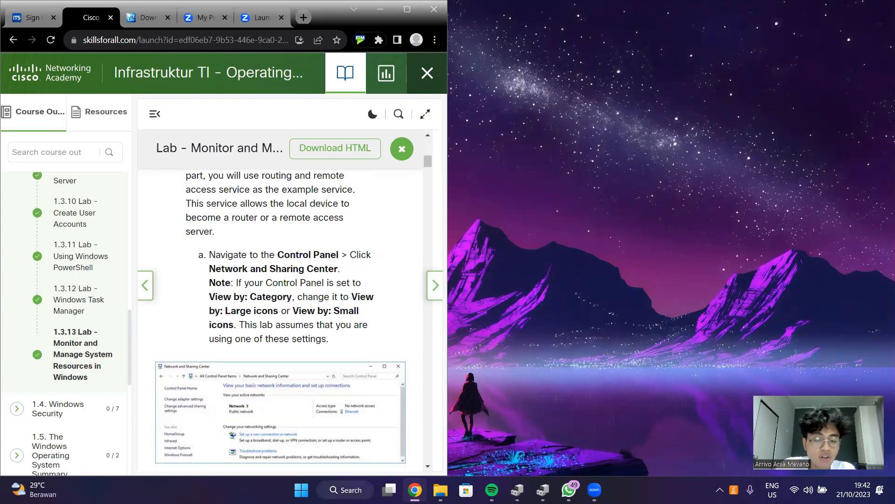
# Step: Search Windows for the Control Panel and open it
pyautogui.click(339, 487)
pyautogui.write('cont')
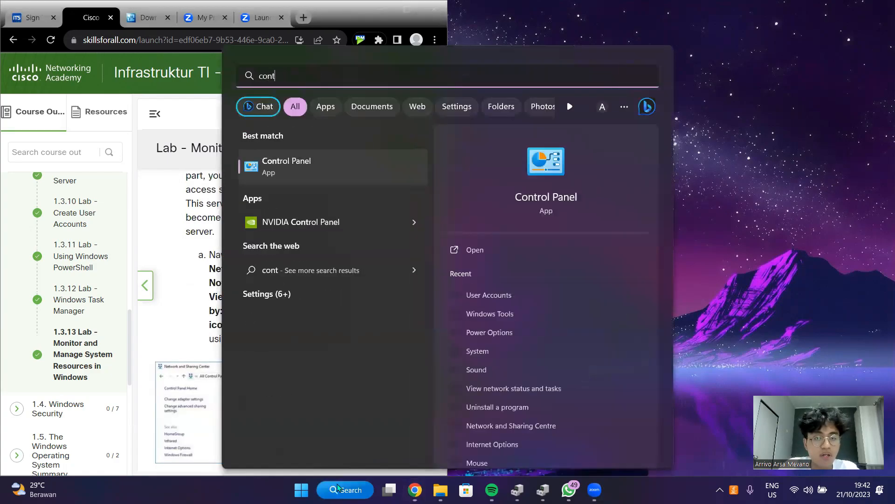
pyautogui.press('Return')
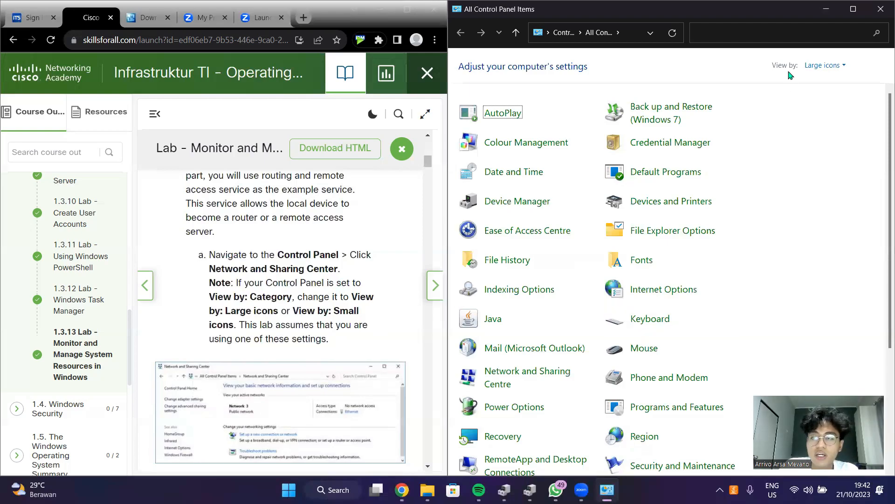
# Step: Try the Category and Large icons views in the Control Panel and set the view to Small icons
pyautogui.click(820, 65)
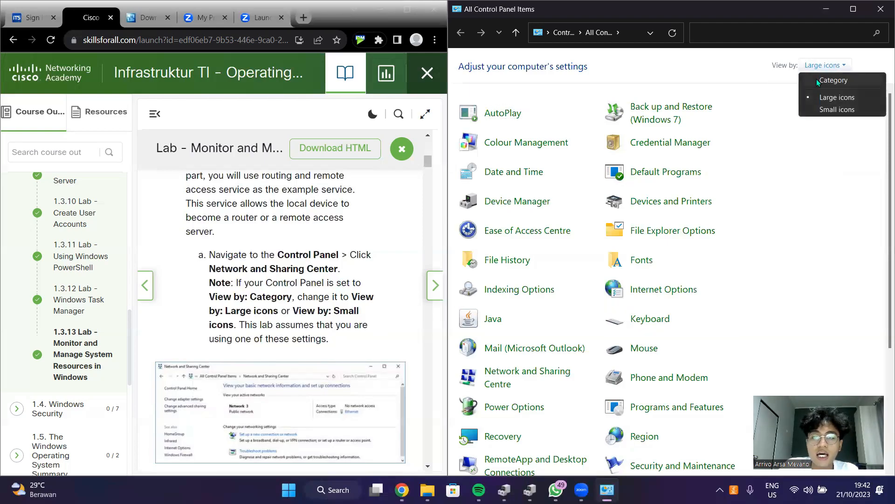
pyautogui.click(833, 80)
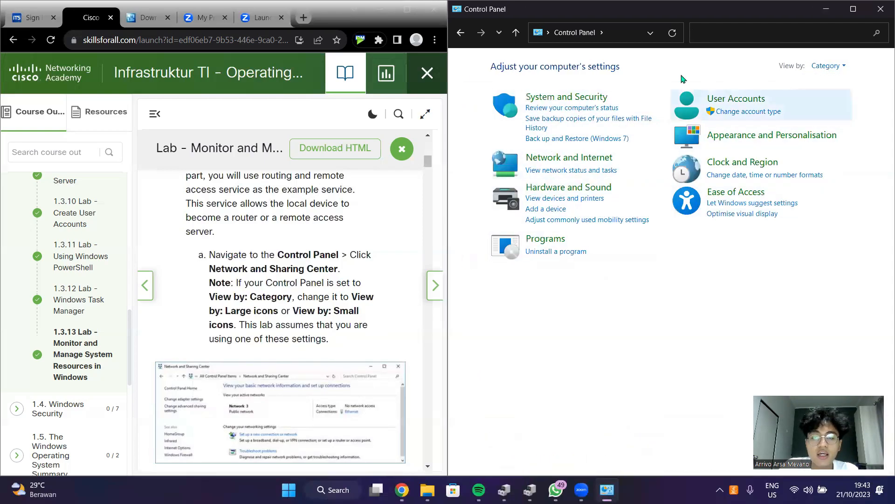
pyautogui.click(826, 65)
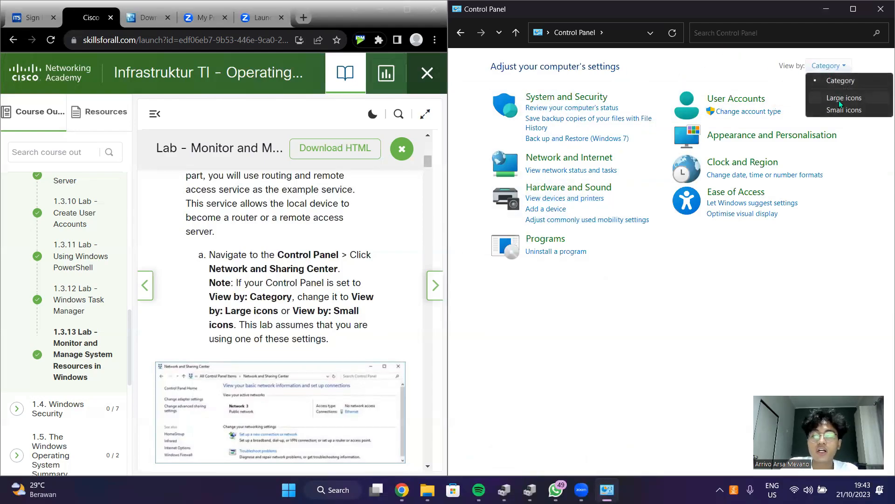
pyautogui.click(838, 98)
pyautogui.click(833, 66)
pyautogui.click(844, 110)
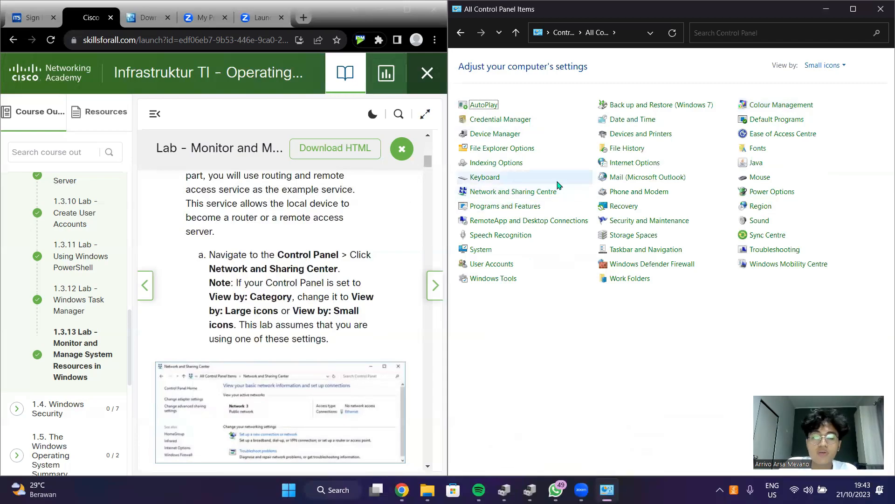
# Step: Open the adapter settings from the Network and Sharing Centre and dock the Network Connections window beside the lab page
pyautogui.click(510, 195)
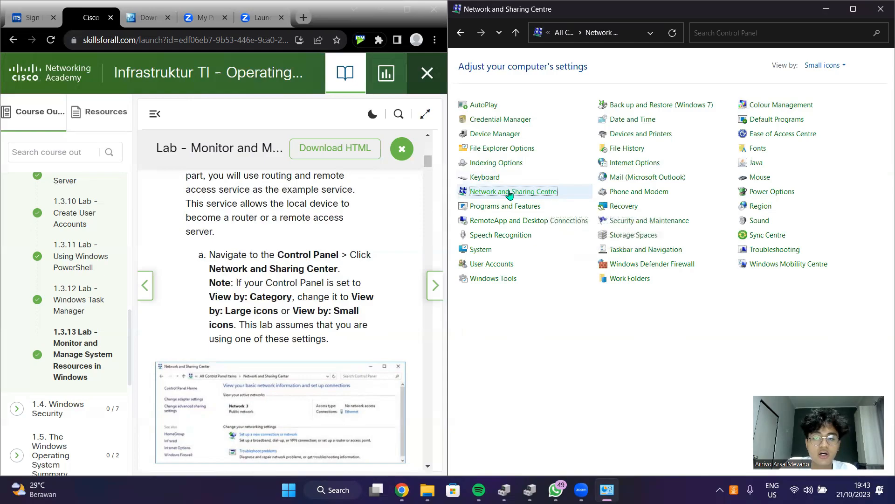
pyautogui.scroll(-6, 314, 273)
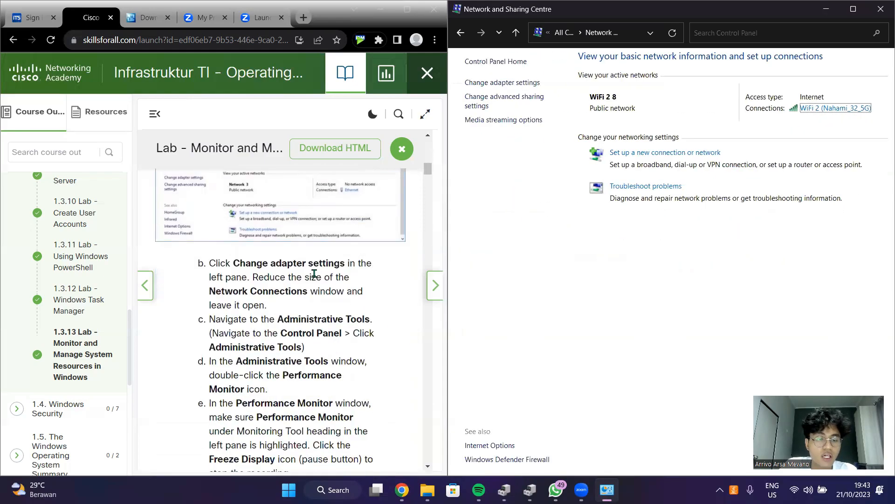
pyautogui.click(508, 84)
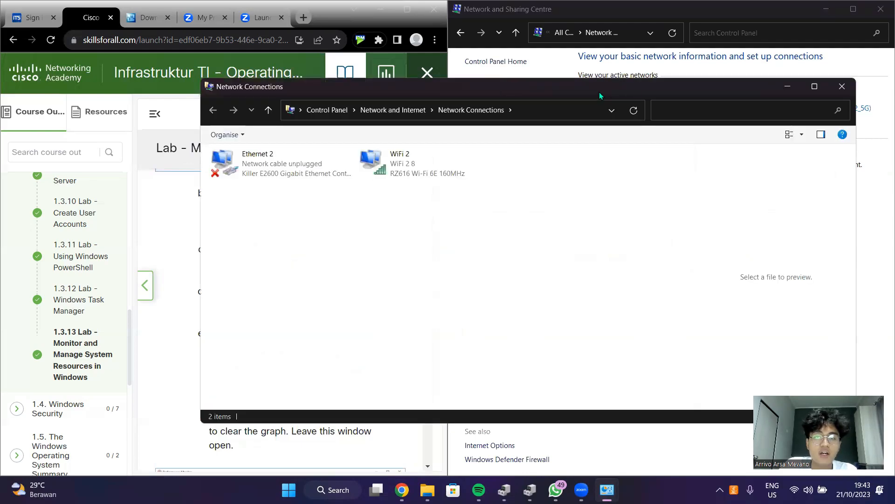
pyautogui.press('super+Right')
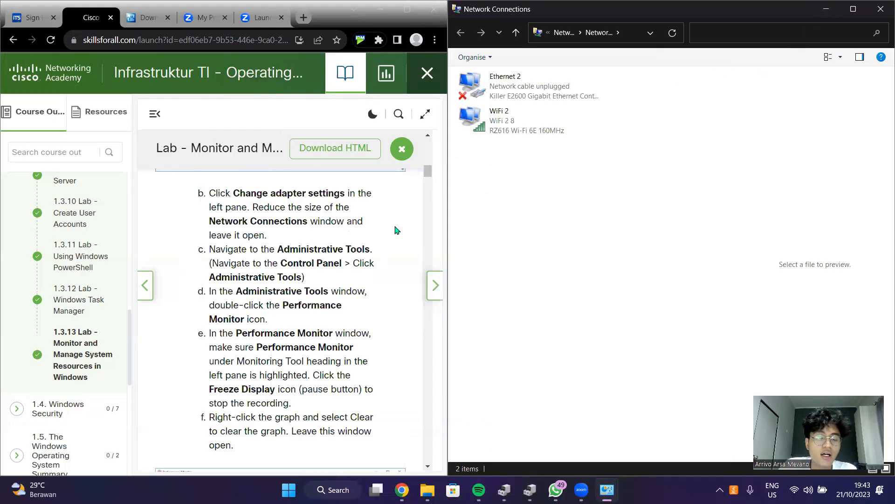
# Step: Open Windows Tools from a new Control Panel window and dock it beside the lab page
pyautogui.scroll(-1, 216, 247)
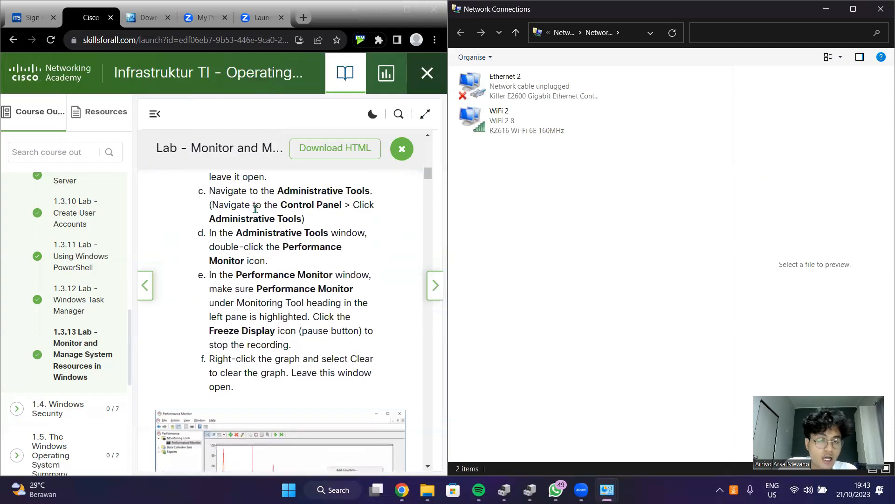
pyautogui.press('super+s')
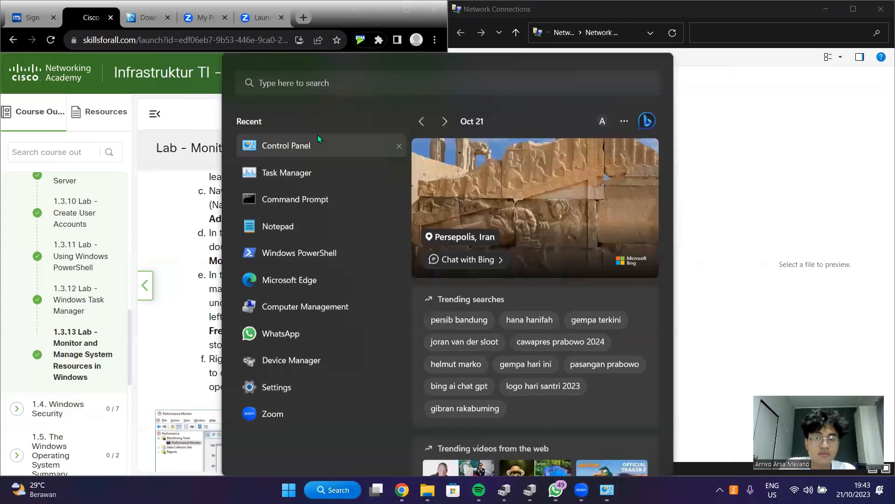
pyautogui.click(317, 134)
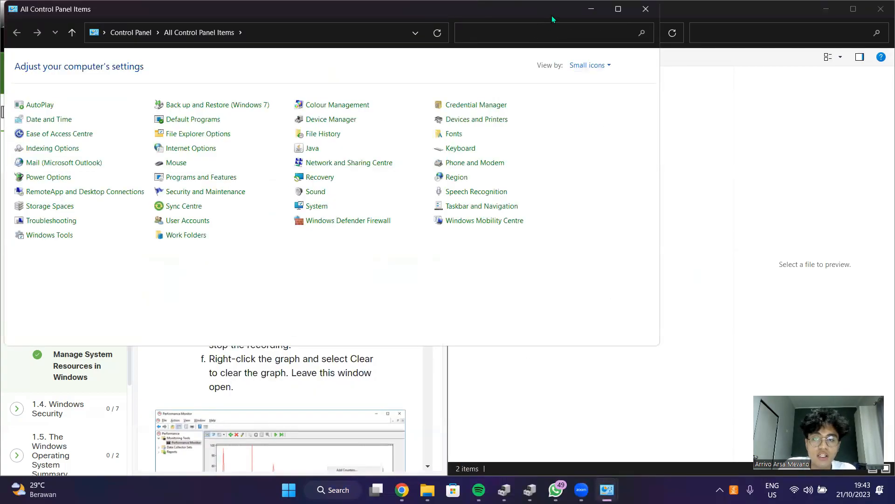
pyautogui.press('super+Right')
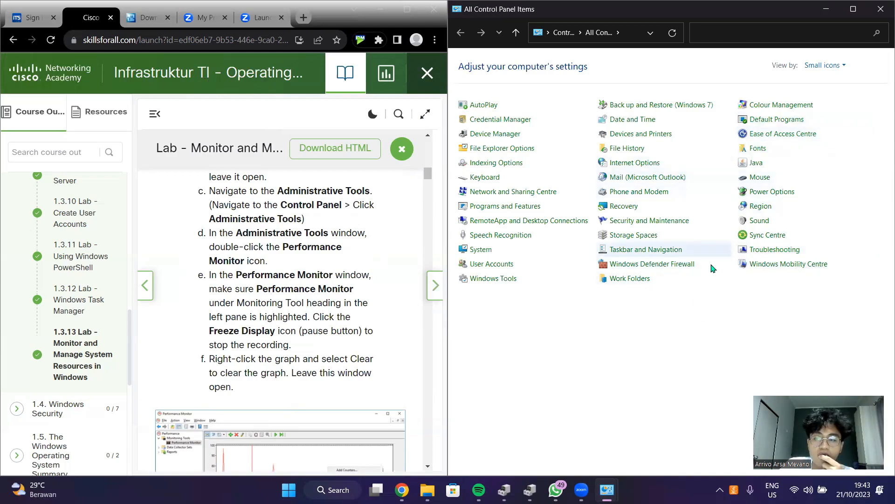
pyautogui.click(505, 279)
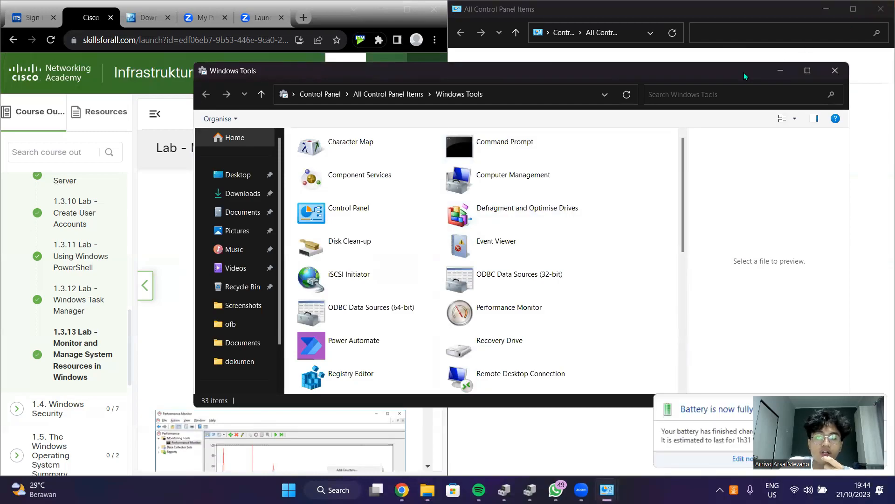
pyautogui.press('super+Right')
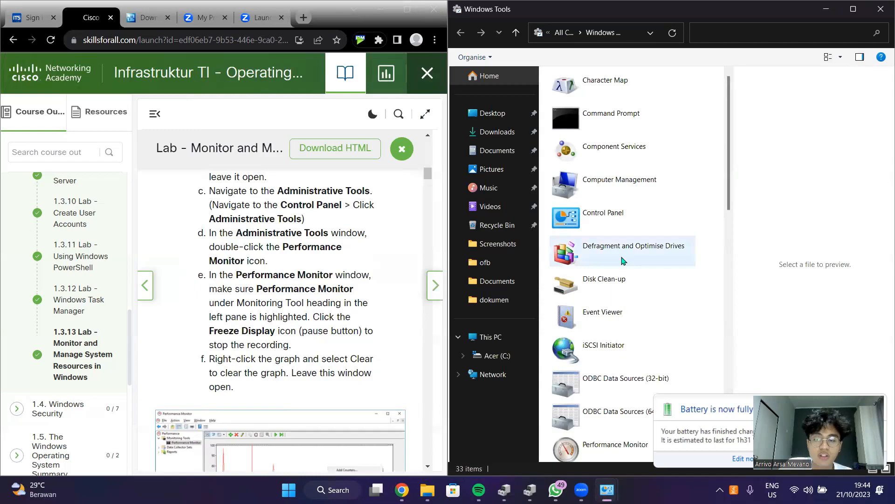
# Step: Launch Performance Monitor from the Windows Tools list
pyautogui.scroll(-2, 622, 260)
pyautogui.scroll(-3, 621, 260)
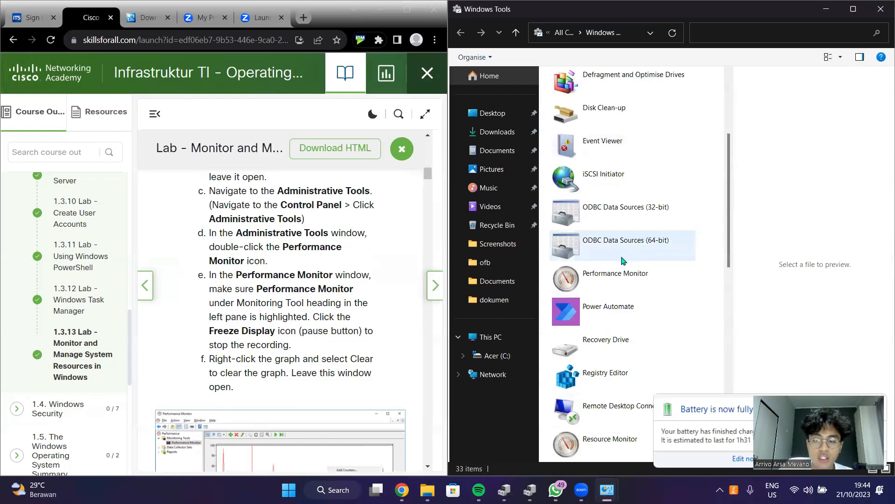
pyautogui.doubleClick(619, 284)
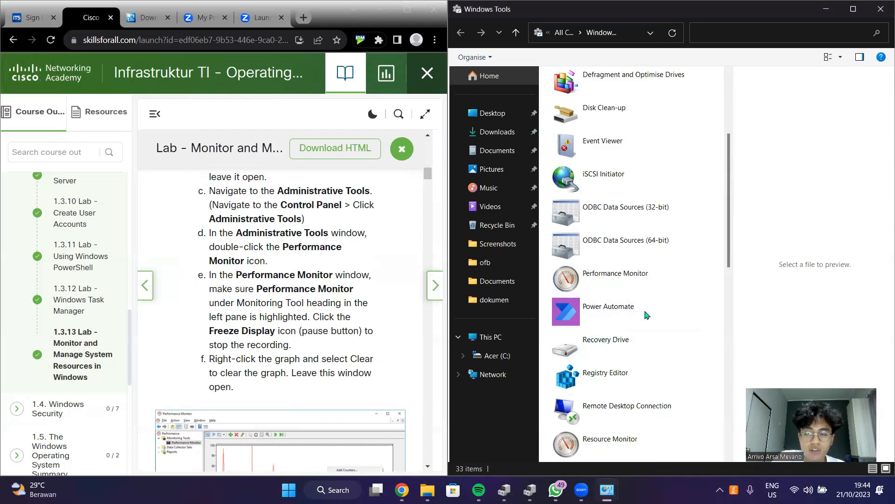
pyautogui.doubleClick(621, 282)
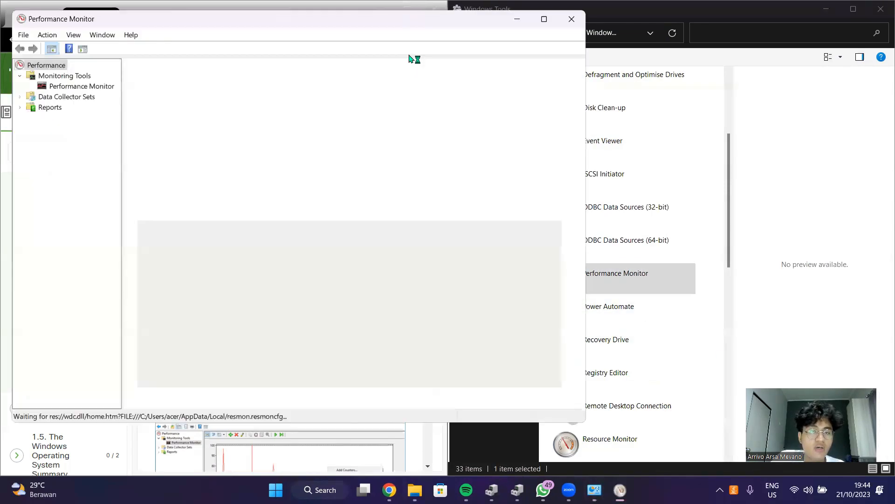
# Step: Close the Windows Tools window and dock Performance Monitor beside the lab page
pyautogui.click(765, 55)
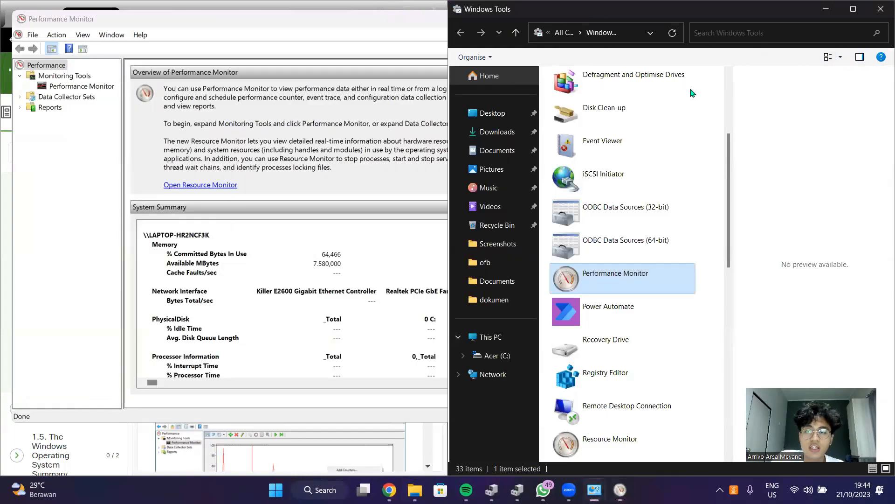
pyautogui.moveTo(740, 11); pyautogui.dragTo(689, 11)
pyautogui.click(835, 12)
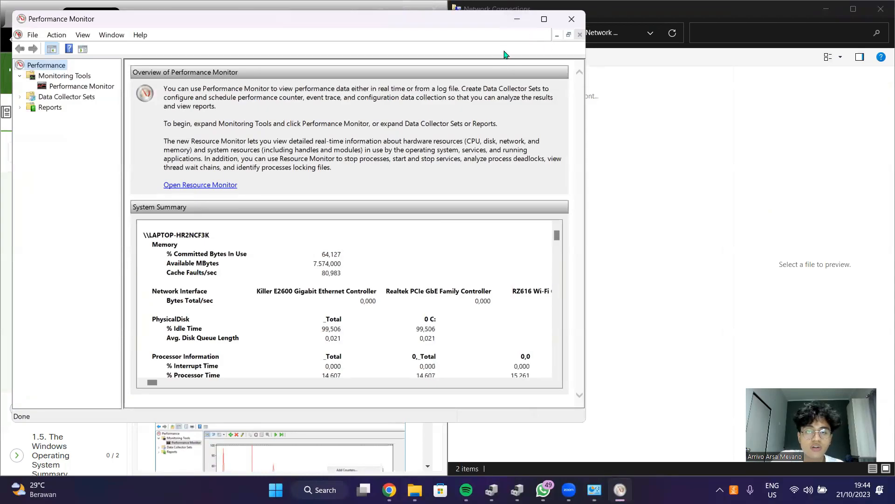
pyautogui.press('super+Right')
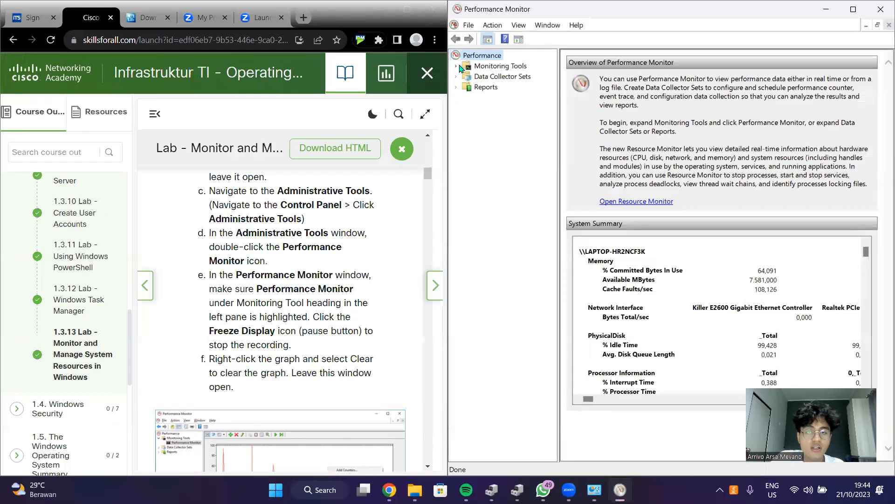
# Step: Freeze the live Performance Monitor graph under Monitoring Tools and clear it
pyautogui.click(494, 77)
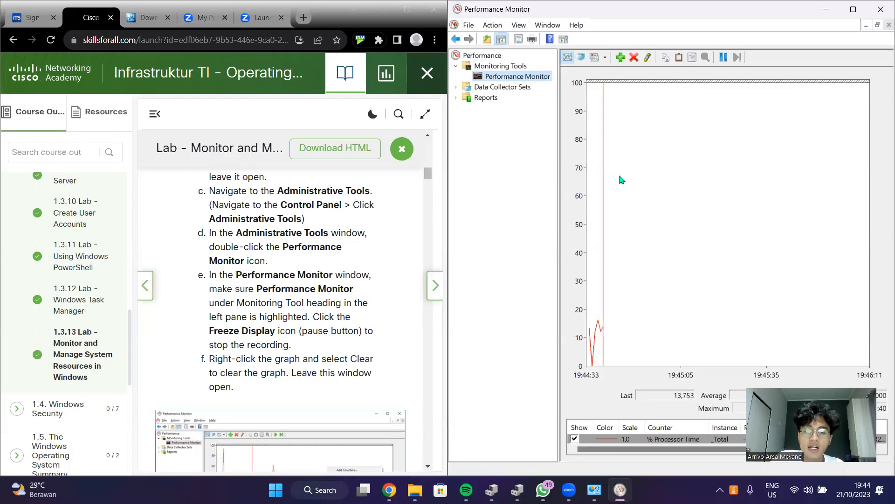
pyautogui.click(723, 58)
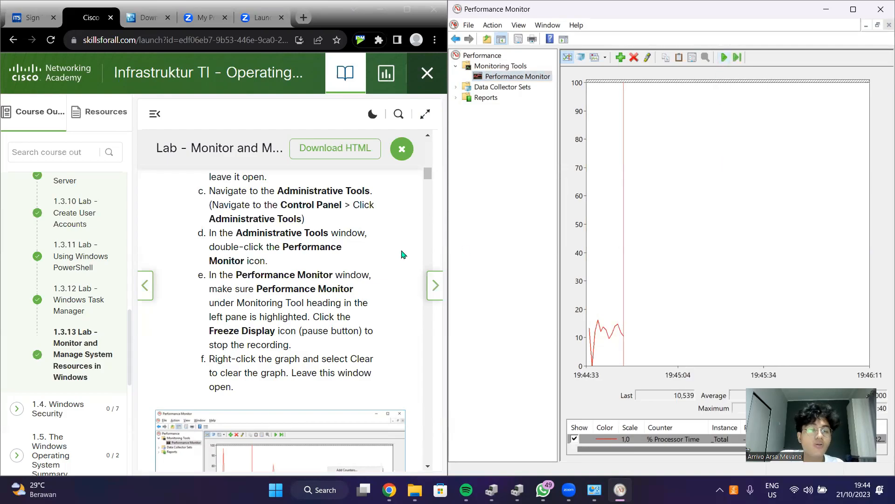
pyautogui.scroll(-1, 295, 297)
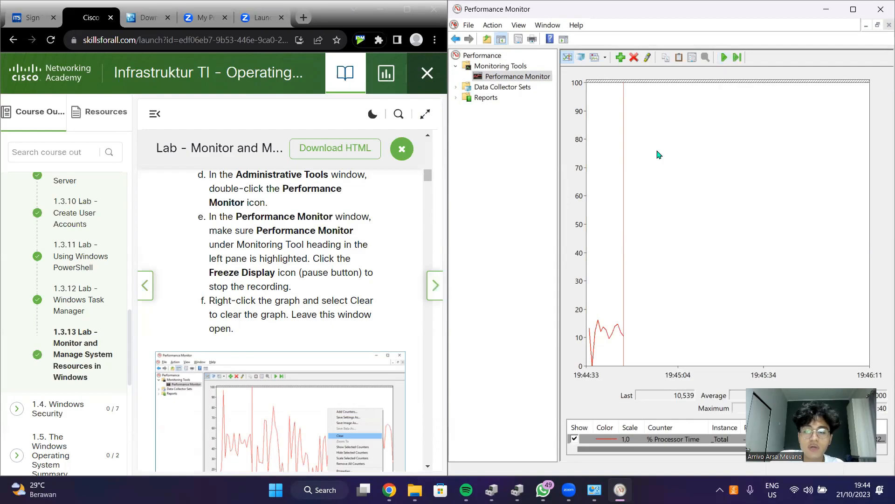
pyautogui.rightClick(688, 131)
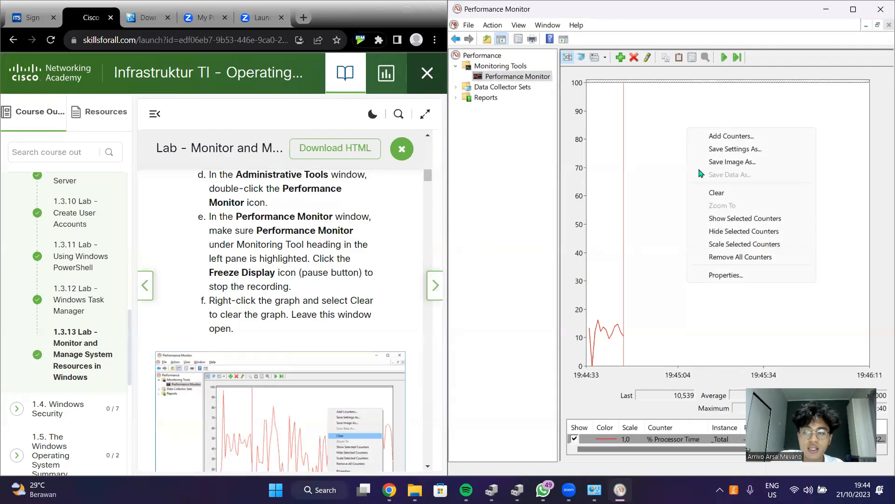
pyautogui.click(717, 193)
# Step: Read lab steps g and h and check the open Network and Sharing Centre and Network Connections windows
pyautogui.scroll(-5, 326, 312)
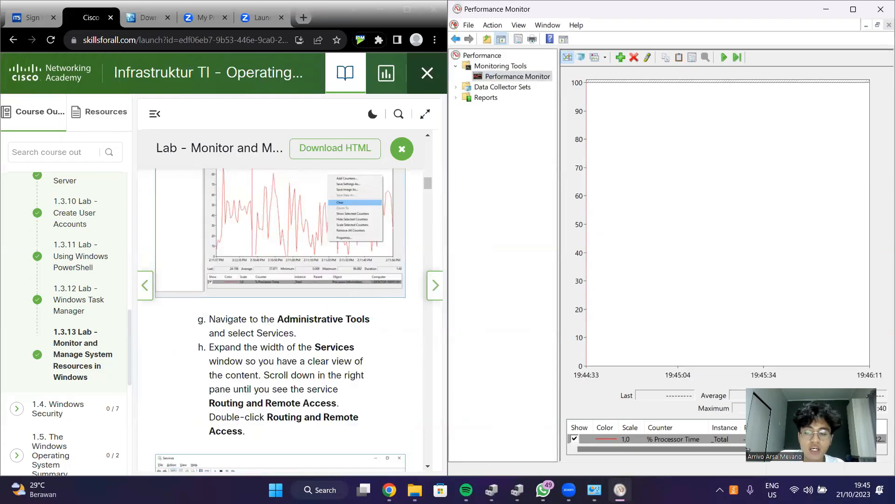
pyautogui.moveTo(595, 490)
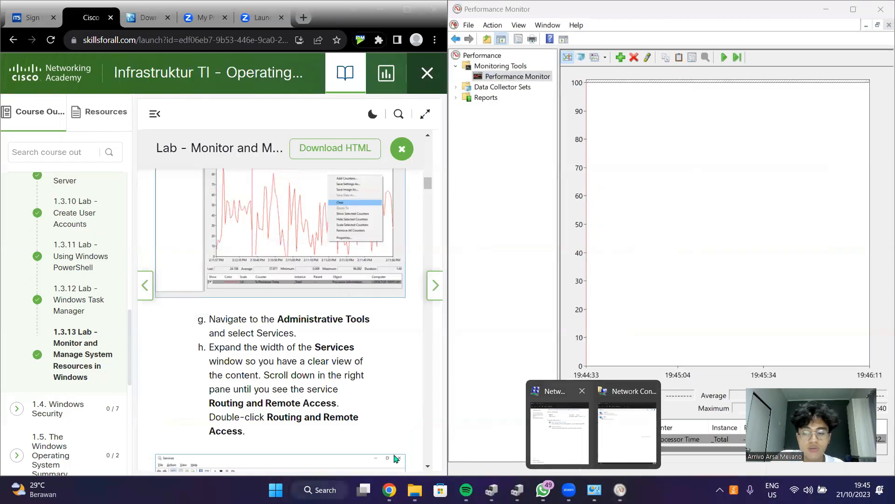
pyautogui.click(602, 430)
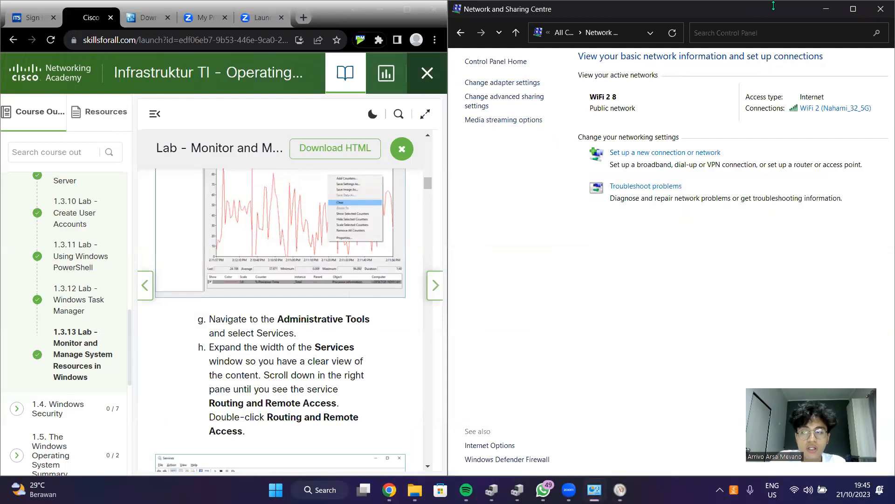
pyautogui.moveTo(595, 489)
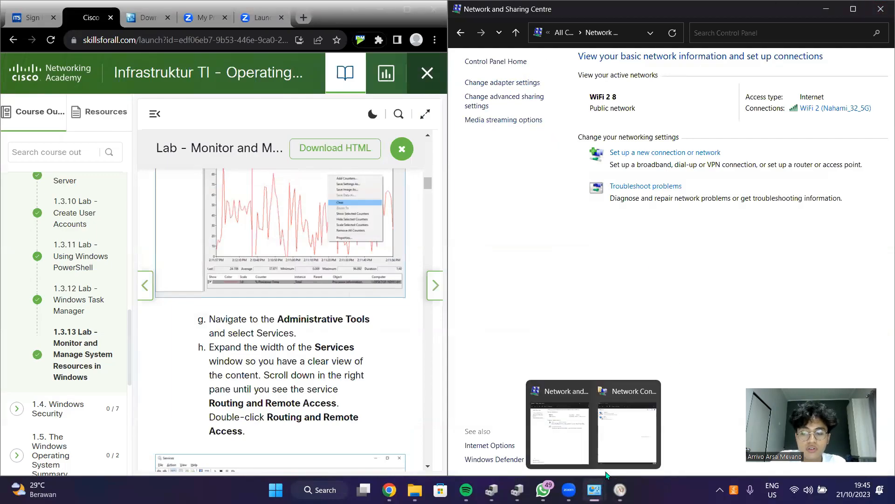
pyautogui.click(612, 438)
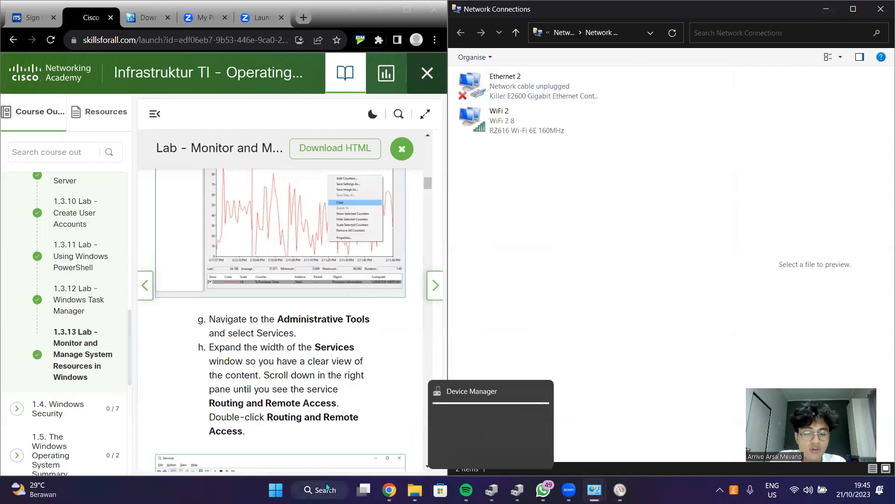
# Step: Open Windows Tools from Control Panel, close the Control Panel window and dock Windows Tools beside the lab page
pyautogui.click(326, 487)
pyautogui.write('control Panel')
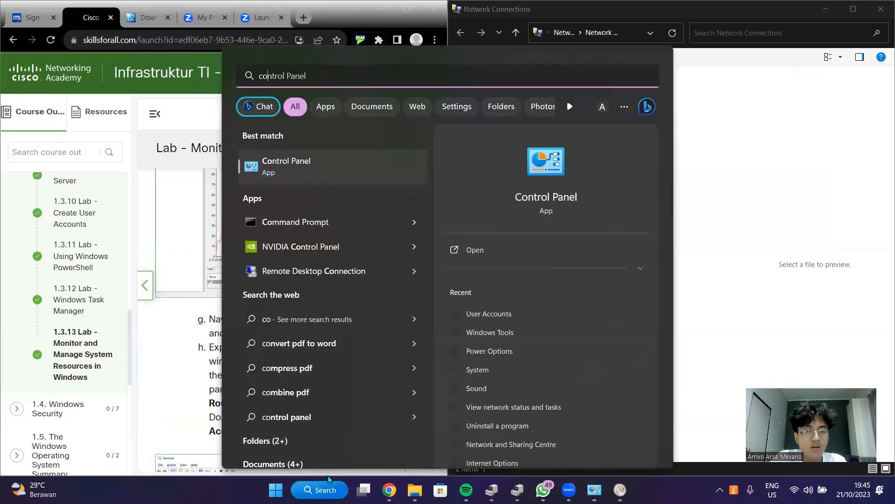
pyautogui.press('Return')
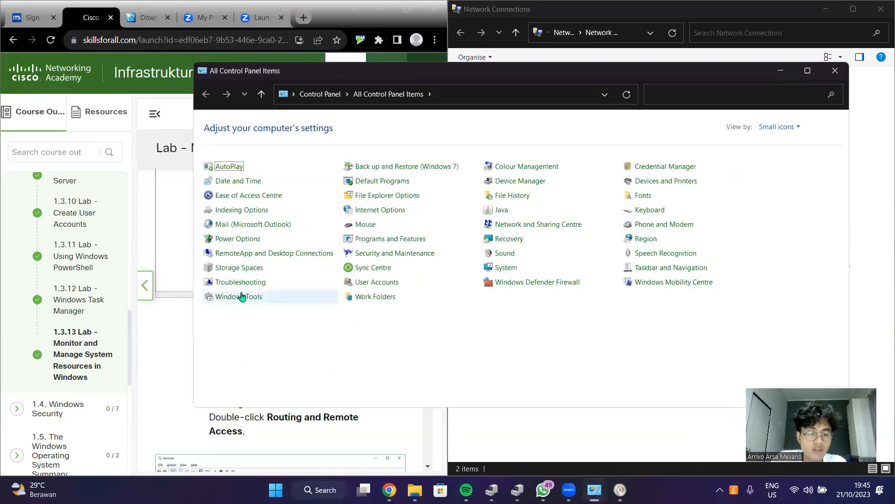
pyautogui.click(242, 297)
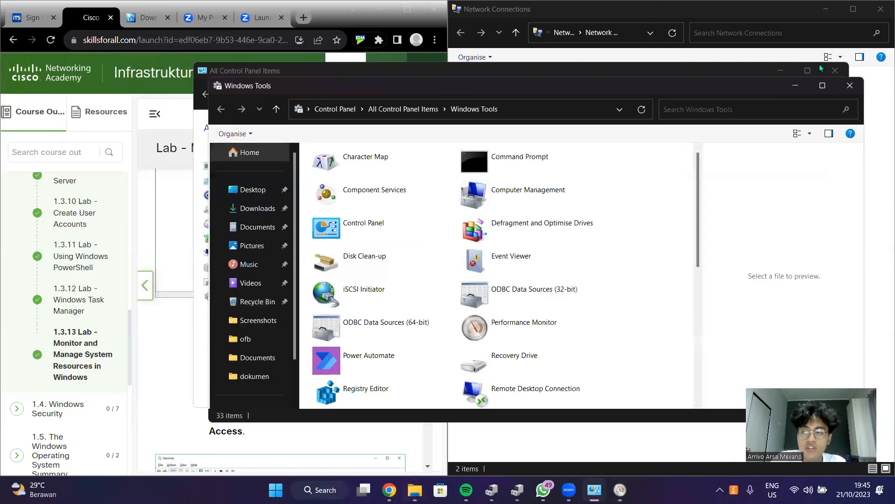
pyautogui.click(834, 71)
pyautogui.press('super+Right')
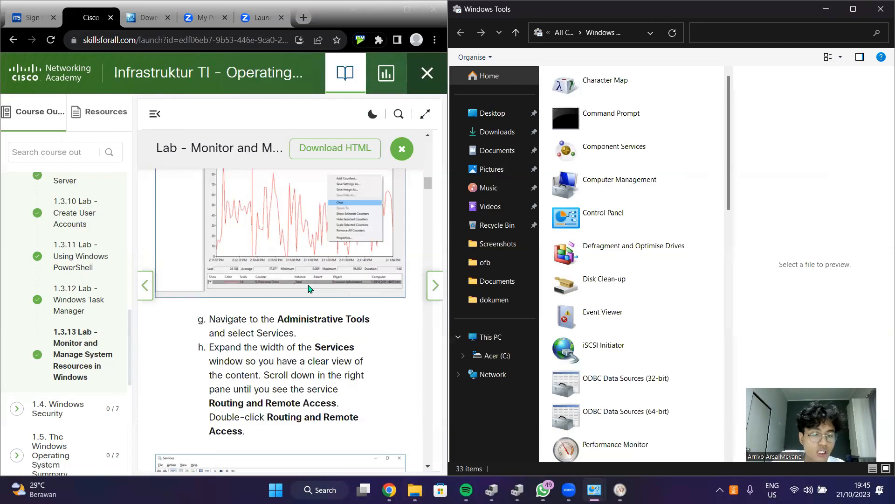
# Step: Launch Services from the Windows Tools list and dock its window beside the lab page
pyautogui.scroll(-5, 608, 270)
pyautogui.scroll(-4, 607, 270)
pyautogui.scroll(2, 620, 317)
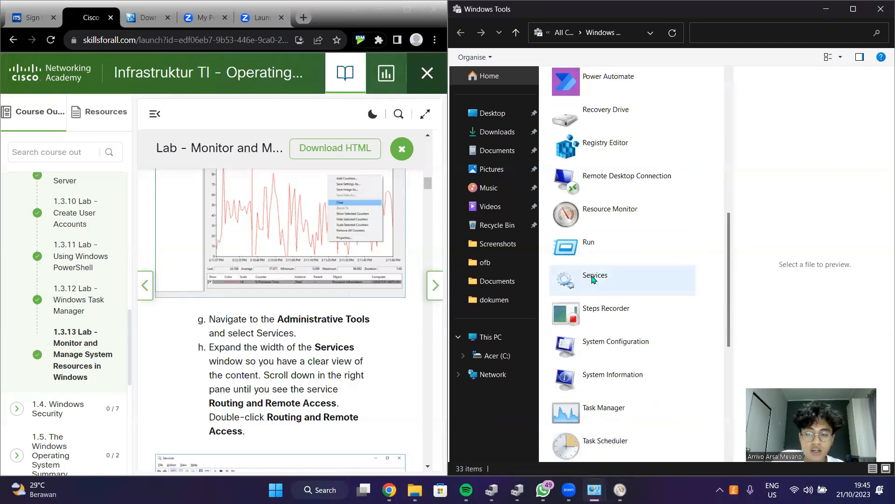
pyautogui.click(595, 278)
pyautogui.doubleClick(594, 278)
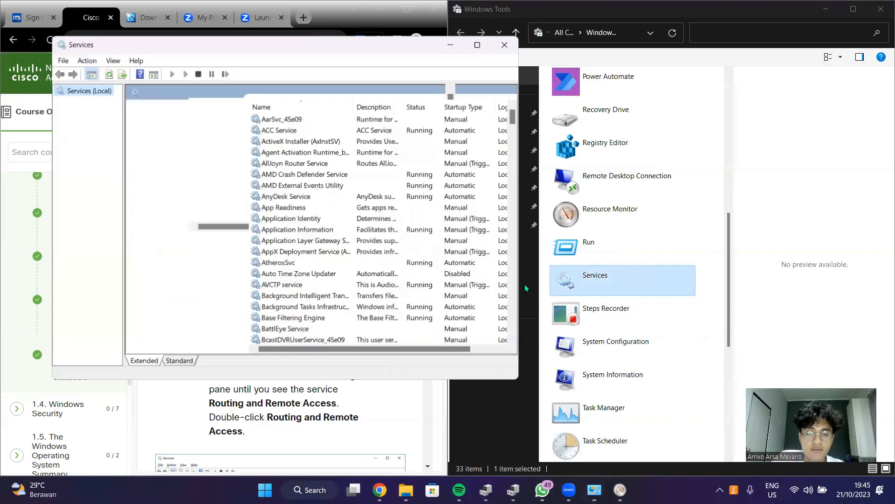
pyautogui.moveTo(386, 51); pyautogui.dragTo(893, 139)
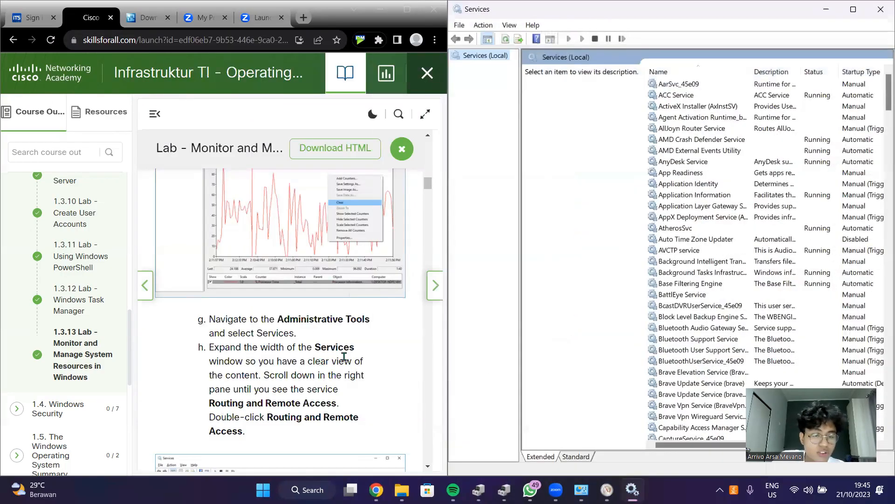
# Step: Locate the Routing and Remote Access service in the services list and open its properties
pyautogui.moveTo(208, 403); pyautogui.dragTo(335, 403)
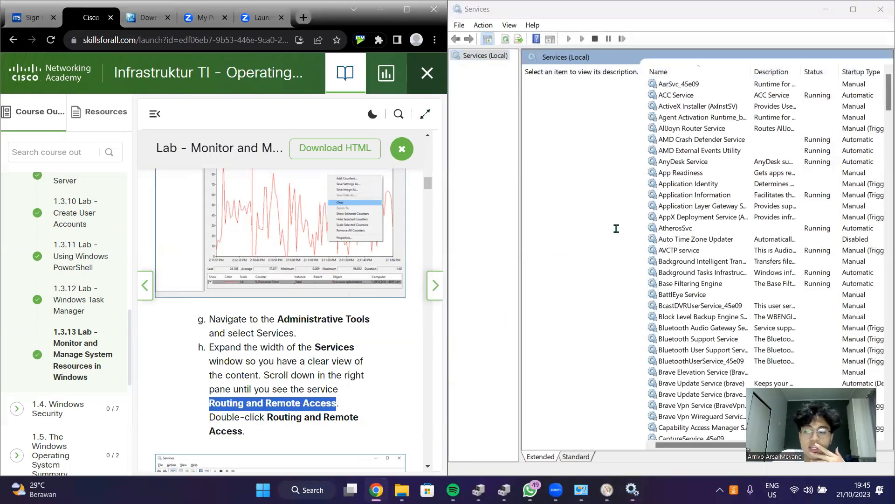
pyautogui.scroll(-8, 681, 243)
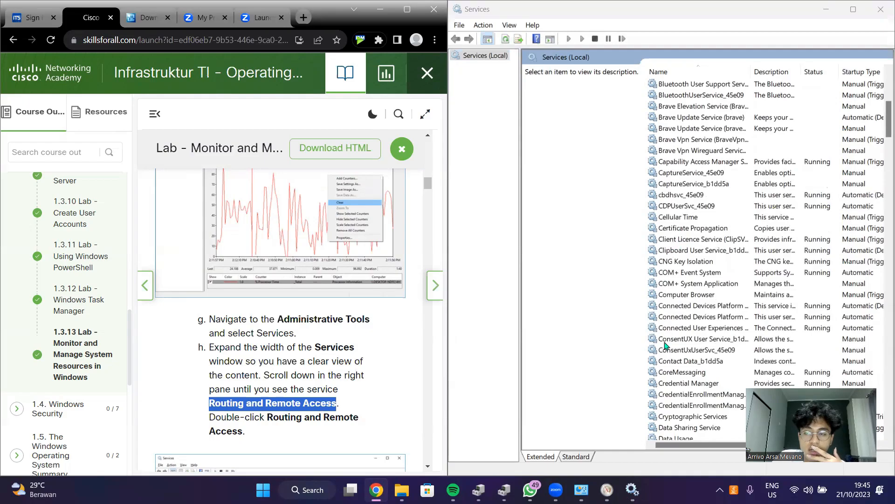
pyautogui.scroll(-10, 662, 343)
pyautogui.scroll(-20, 660, 344)
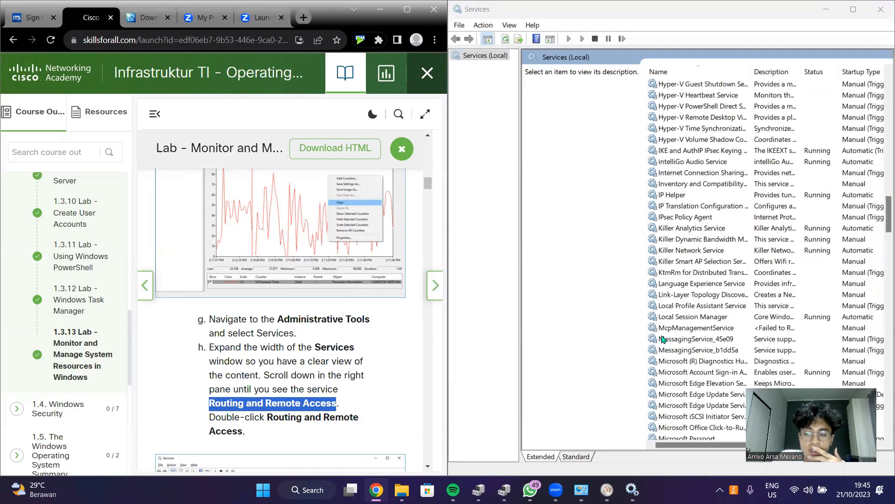
pyautogui.scroll(-12, 664, 337)
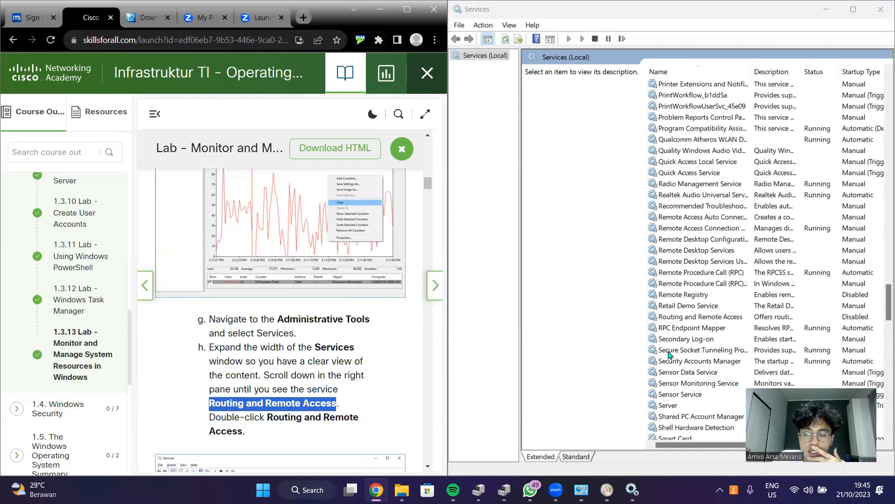
pyautogui.click(673, 317)
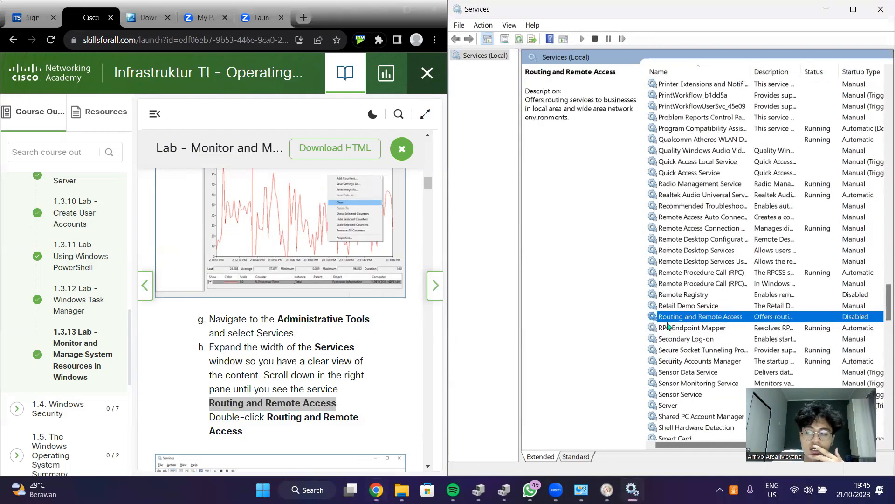
pyautogui.scroll(-2, 353, 371)
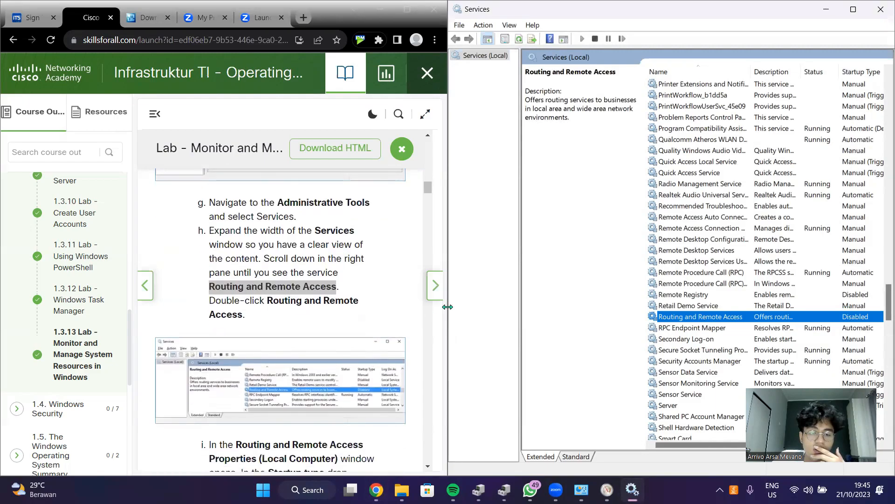
pyautogui.scroll(-1, 353, 325)
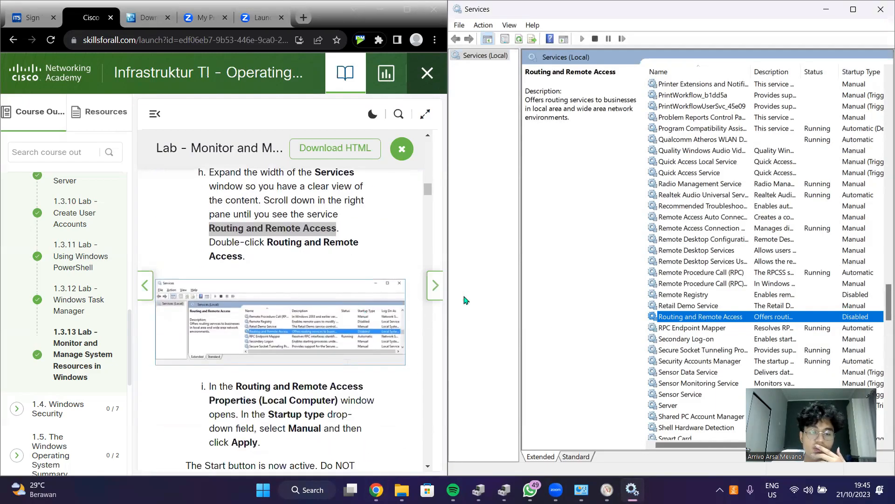
pyautogui.doubleClick(695, 321)
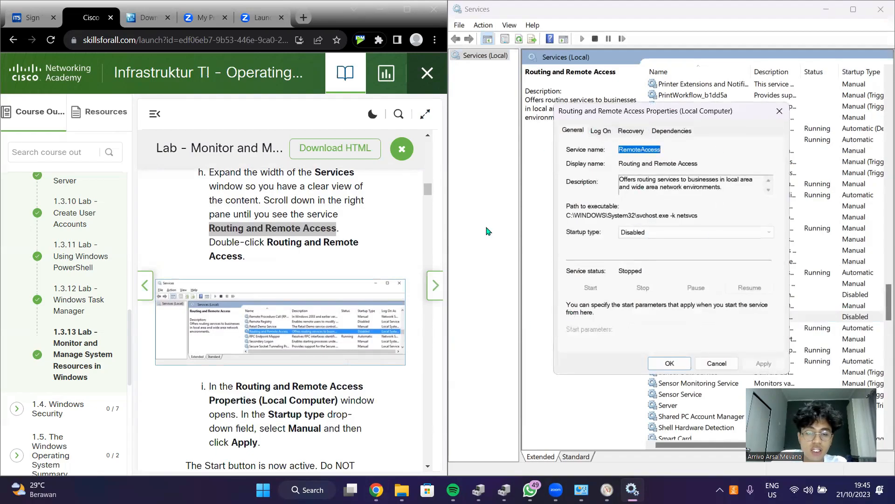
# Step: Set the Routing and Remote Access startup type to Manual and apply the change
pyautogui.scroll(-1, 307, 324)
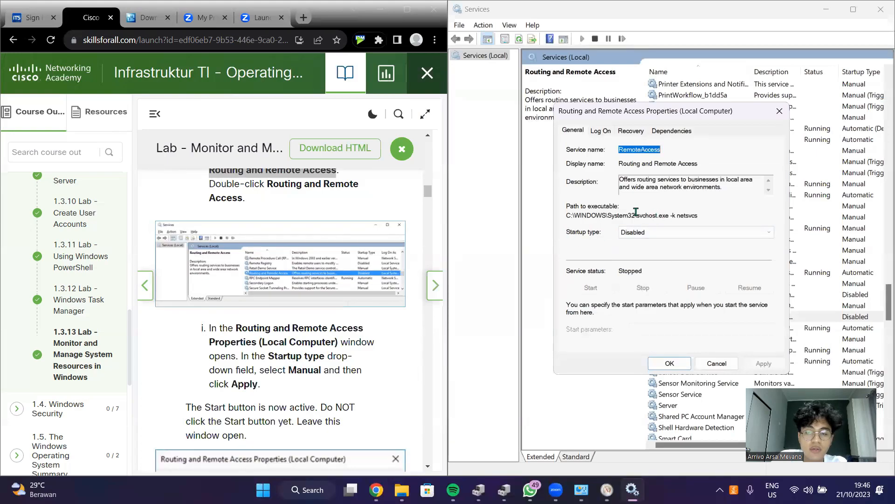
pyautogui.click(618, 237)
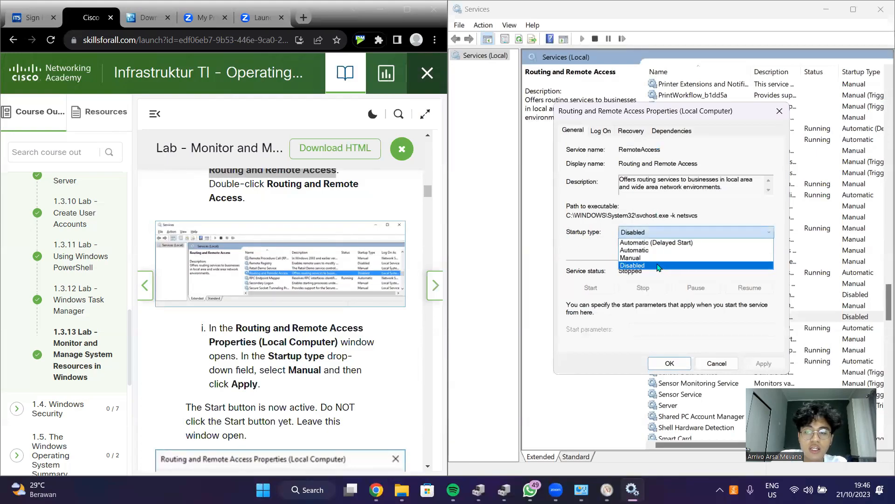
pyautogui.click(637, 260)
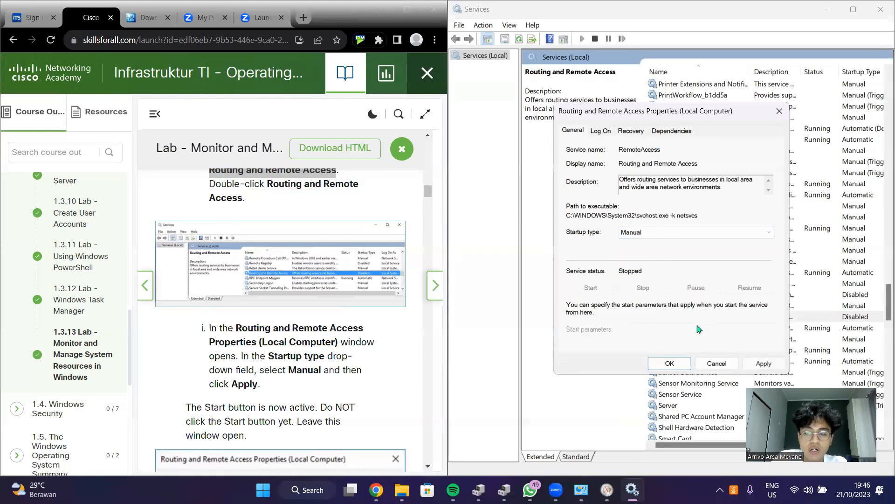
pyautogui.click(764, 364)
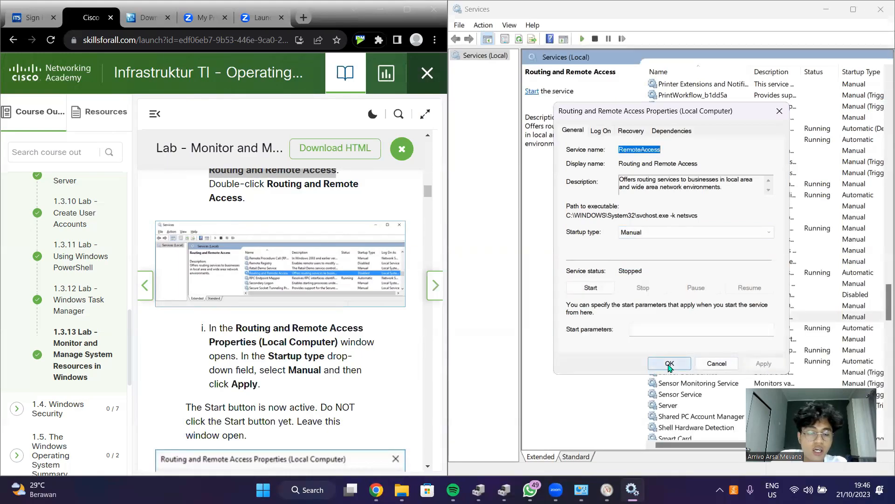
# Step: Follow lab step j by switching to Performance Monitor and unfreezing its display to start the recording
pyautogui.scroll(-2, 353, 336)
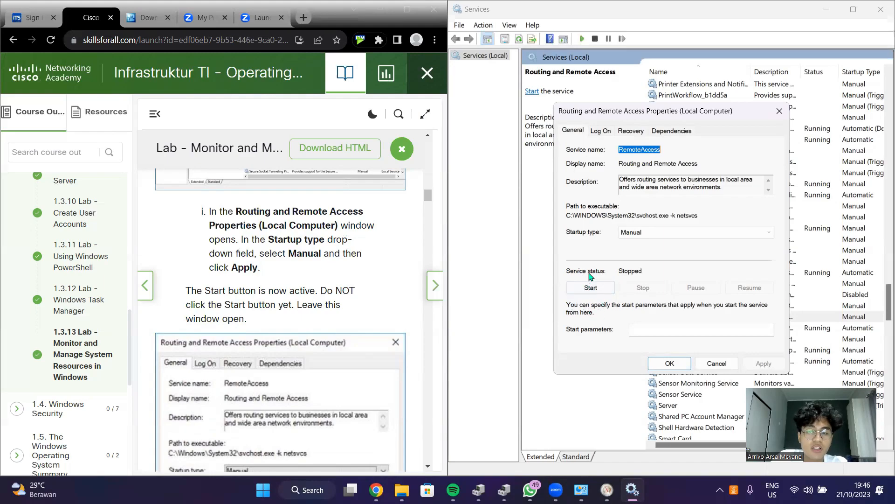
pyautogui.scroll(-1, 338, 284)
pyautogui.scroll(-2, 337, 285)
pyautogui.scroll(1, 413, 256)
pyautogui.scroll(-4, 401, 253)
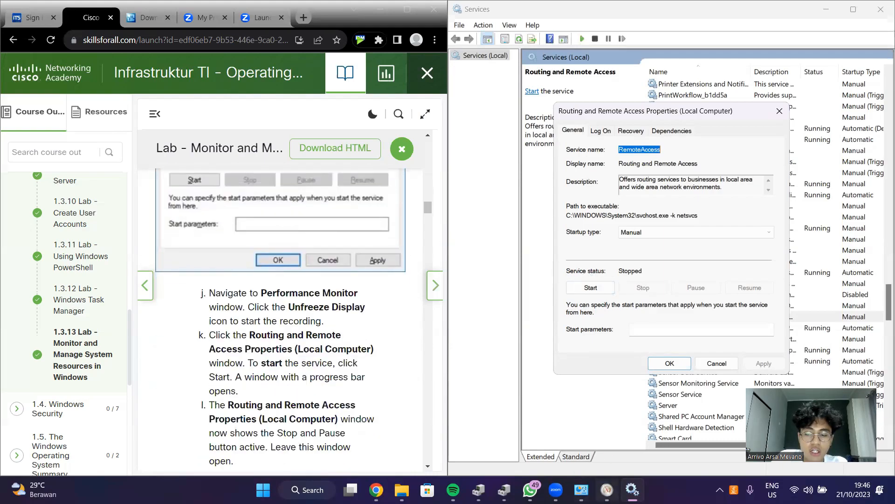
pyautogui.click(607, 490)
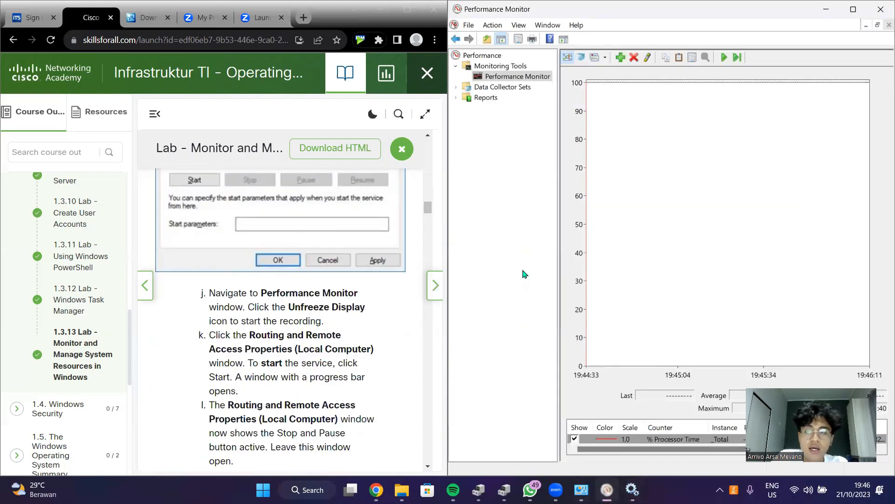
pyautogui.click(724, 57)
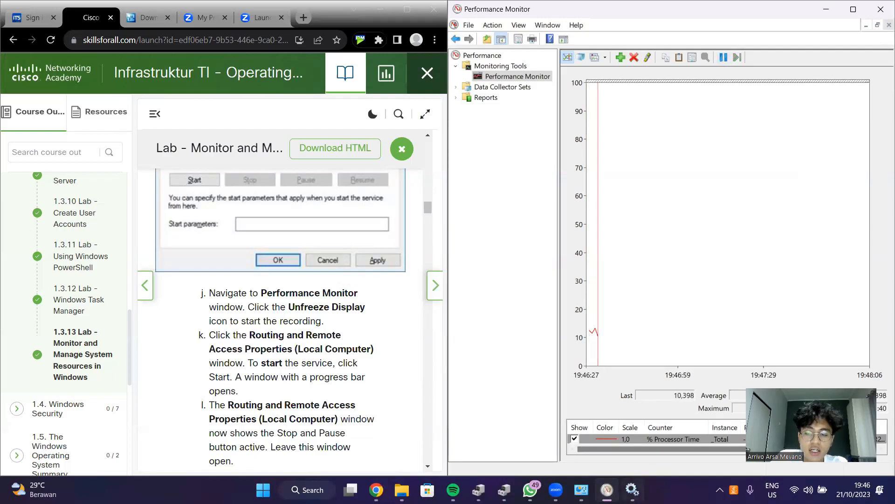
# Step: Switch back to Services, start the Routing and Remote Access service from its properties and leave the properties window open
pyautogui.click(632, 489)
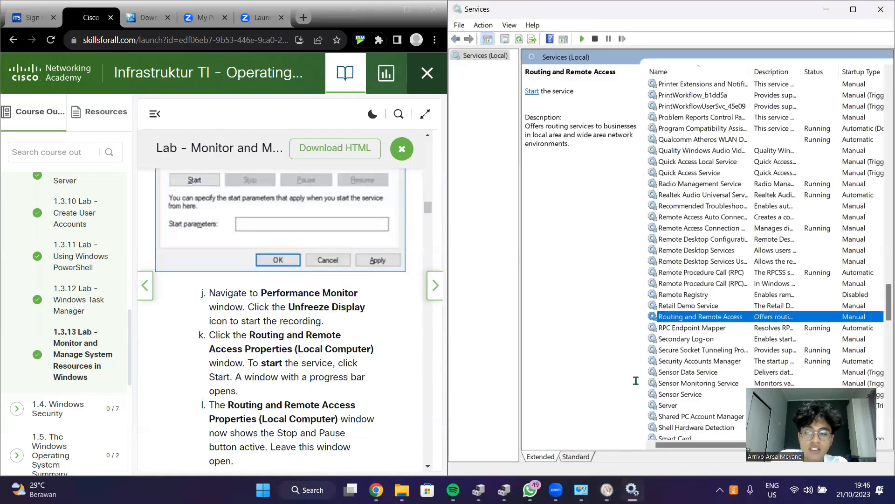
pyautogui.doubleClick(694, 317)
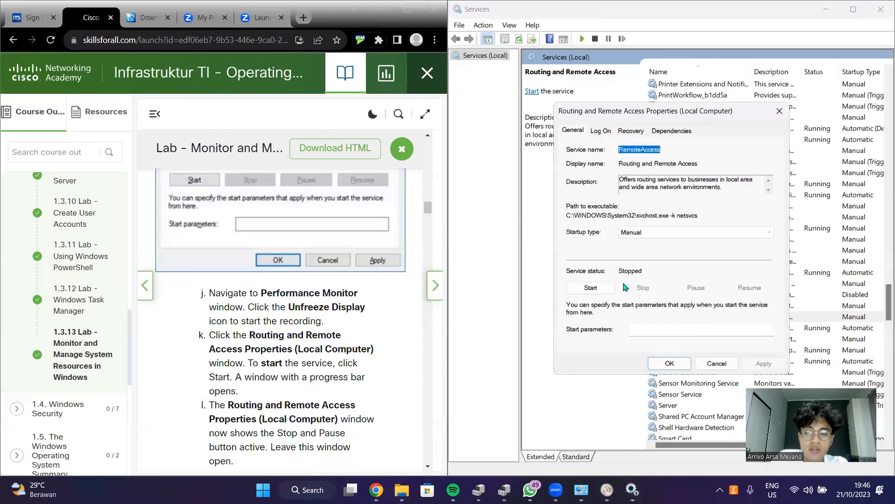
pyautogui.click(591, 288)
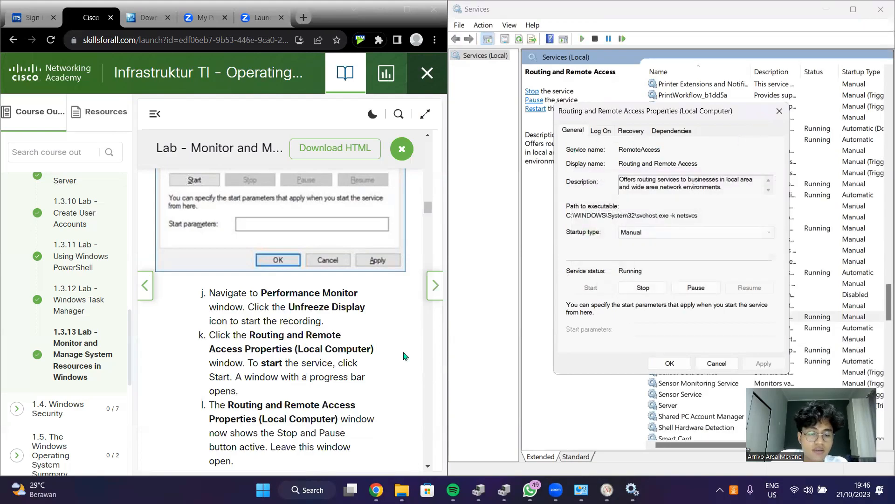
pyautogui.scroll(-1, 404, 356)
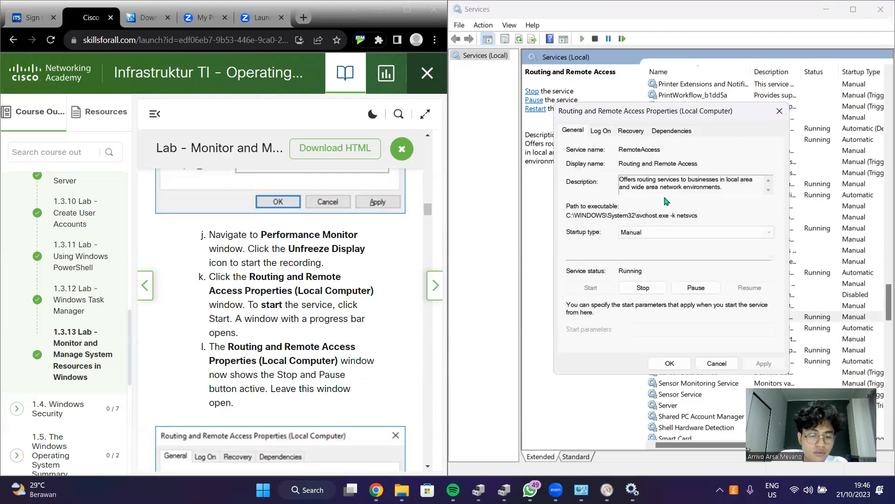
pyautogui.click(780, 111)
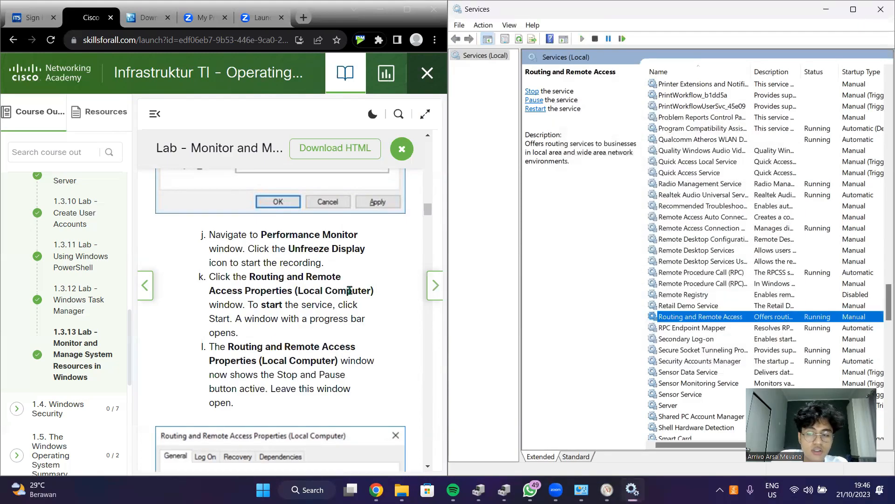
pyautogui.doubleClick(674, 320)
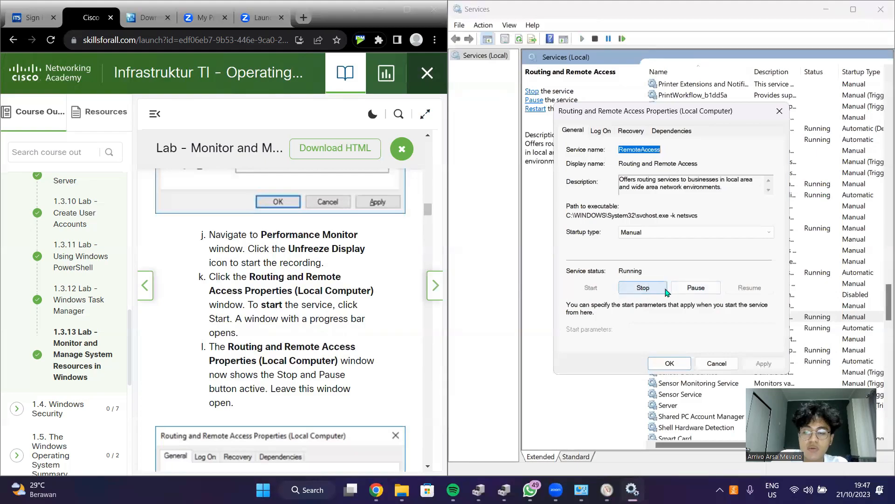
# Step: Switch to Network Connections and check it against the lab step m question about changes after starting Routing and Remote Access
pyautogui.scroll(-2, 303, 357)
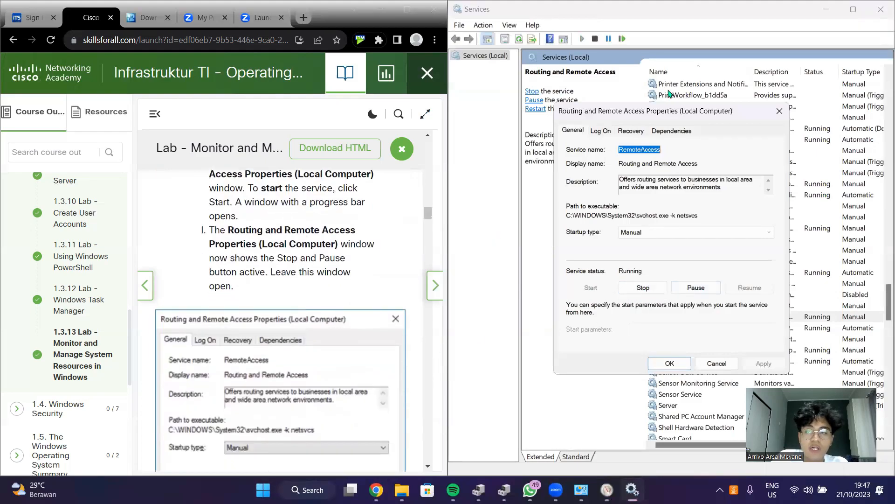
pyautogui.scroll(-6, 362, 331)
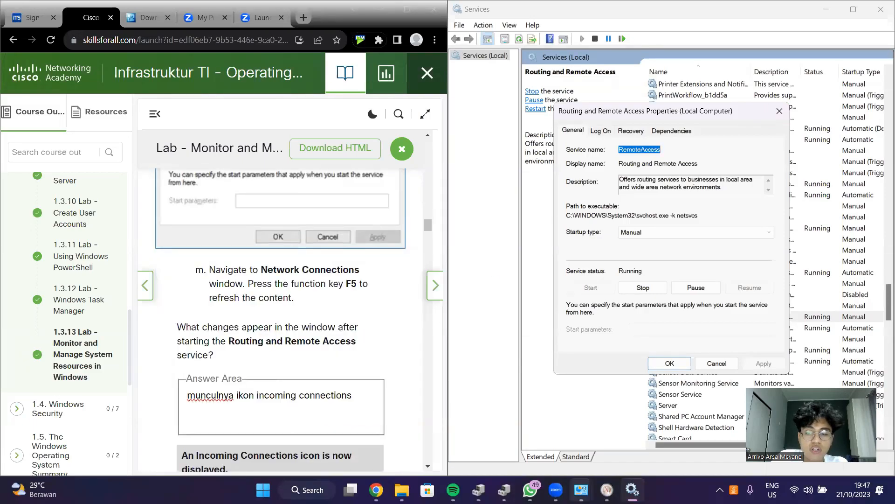
pyautogui.click(581, 490)
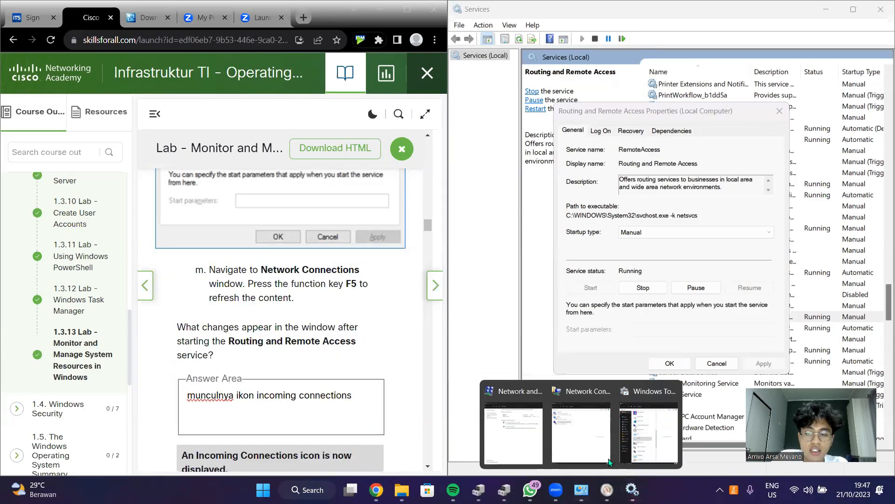
pyautogui.click(580, 437)
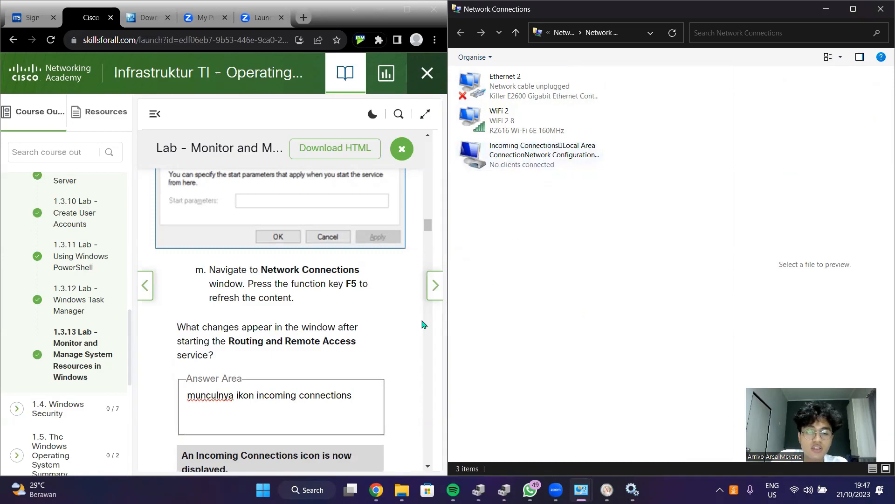
pyautogui.scroll(-1, 422, 323)
pyautogui.moveTo(176, 271); pyautogui.dragTo(235, 295)
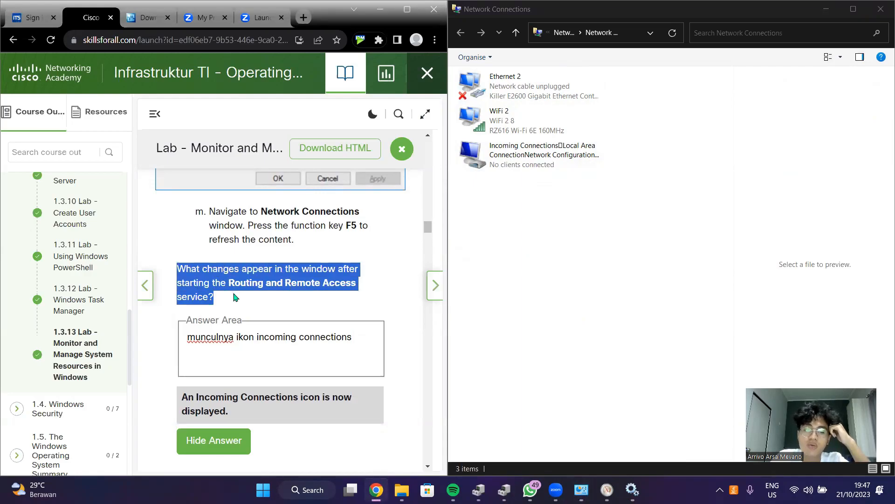
pyautogui.click(246, 297)
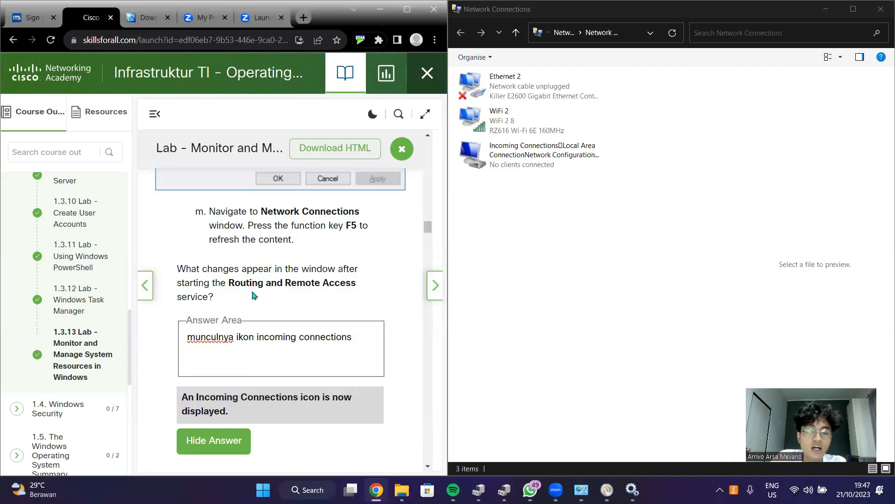
# Step: Follow lab step n by switching to Services and stopping the Routing and Remote Access service from its properties
pyautogui.scroll(3, 306, 307)
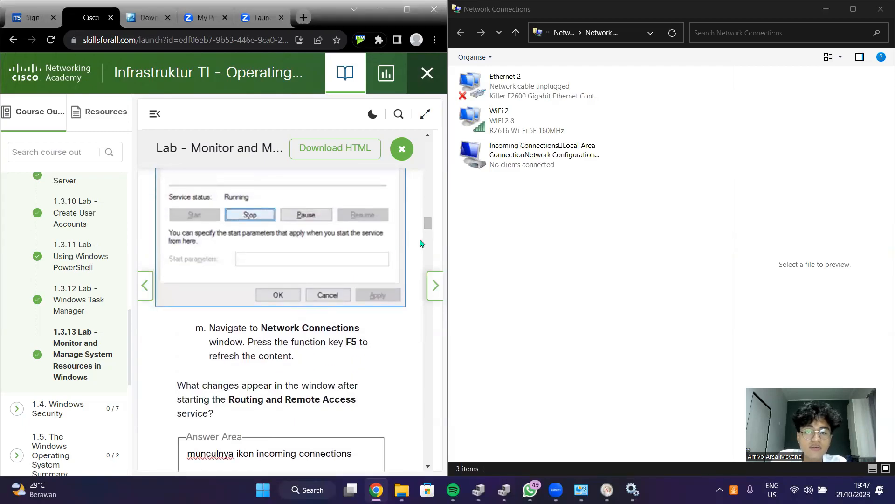
pyautogui.scroll(-1, 422, 242)
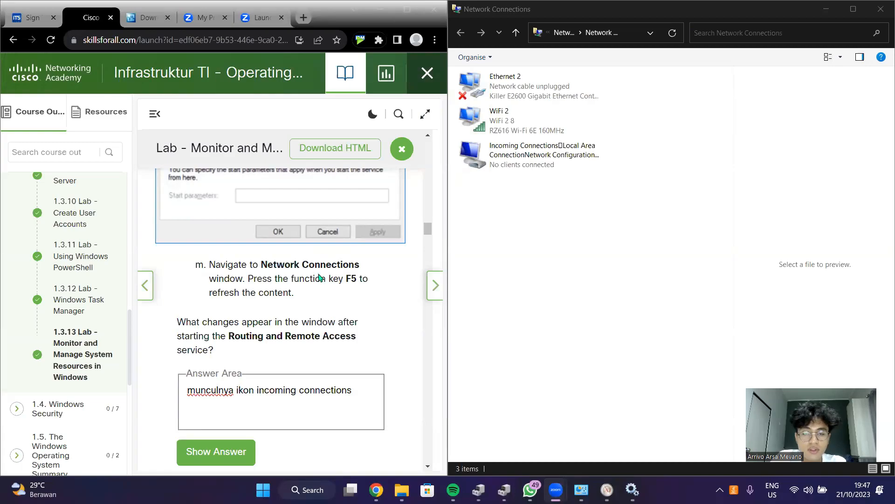
pyautogui.scroll(-2, 318, 274)
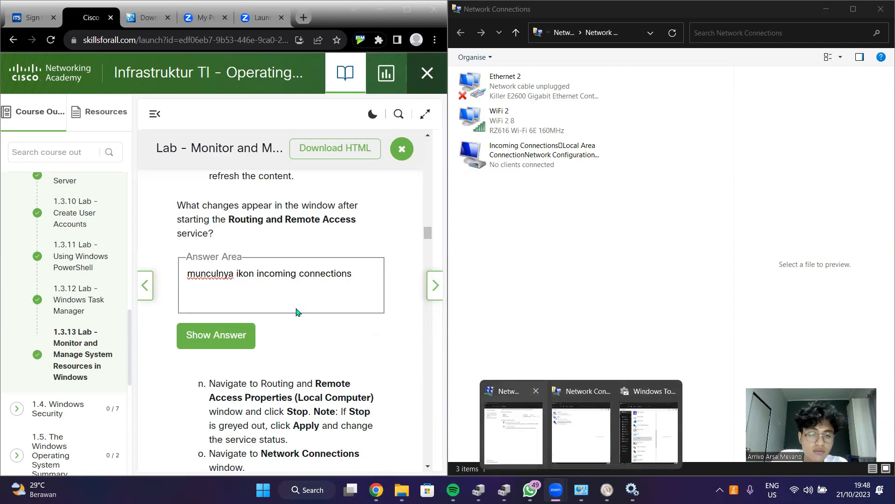
pyautogui.scroll(2, 300, 312)
pyautogui.scroll(-4, 300, 311)
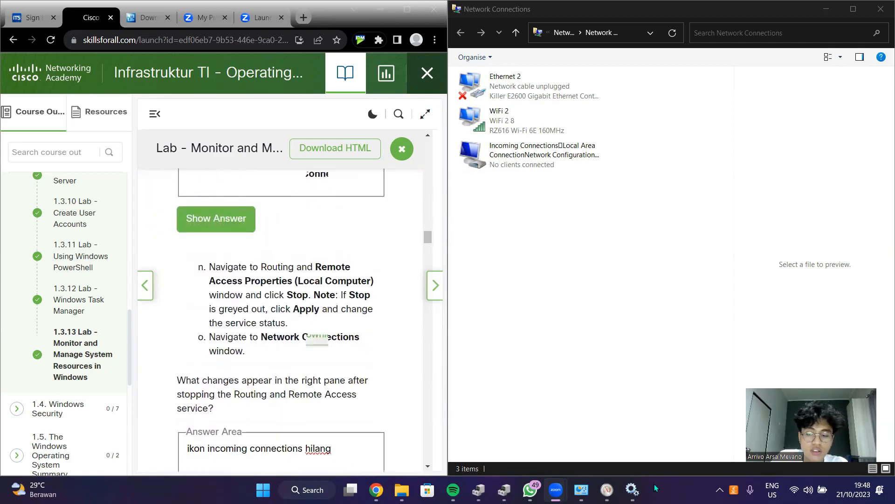
pyautogui.click(632, 489)
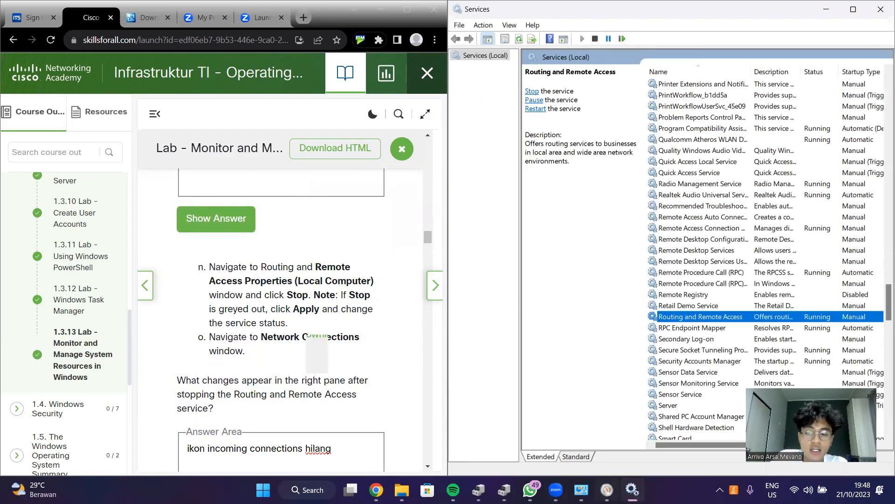
pyautogui.doubleClick(682, 318)
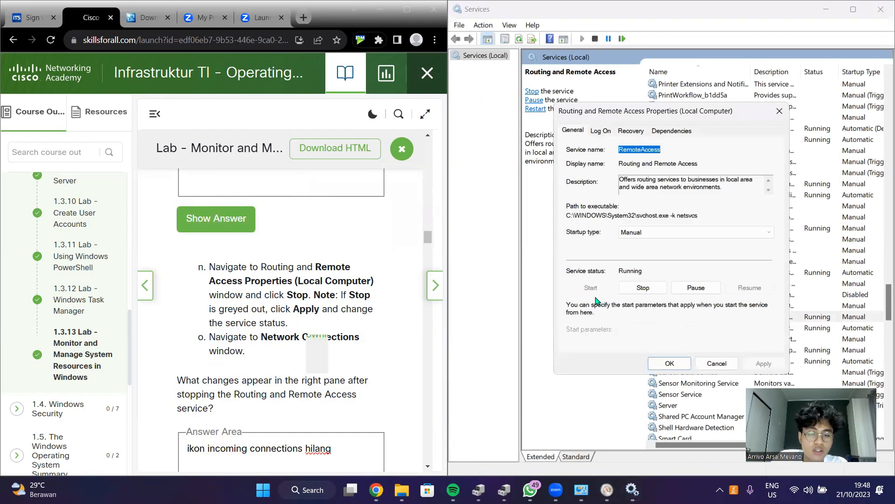
pyautogui.click(649, 289)
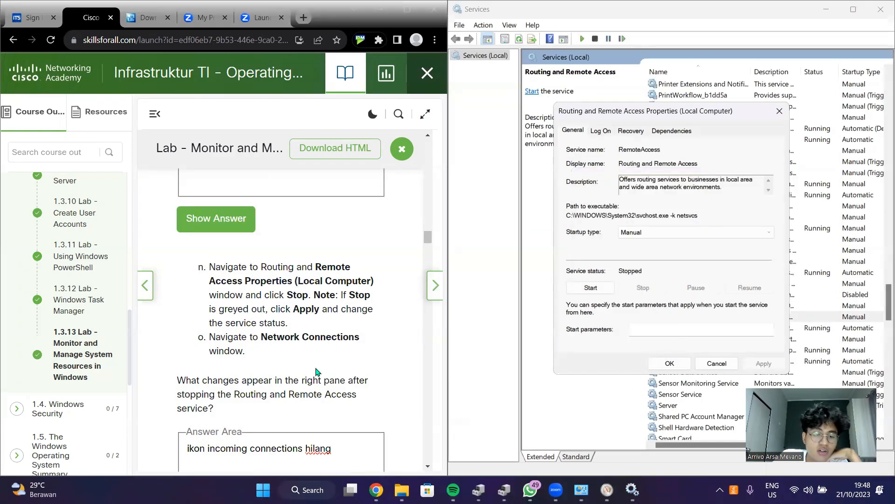
# Step: Switch to Network Connections and check it against the lab question about changes after stopping Routing and Remote Access
pyautogui.scroll(-1, 320, 370)
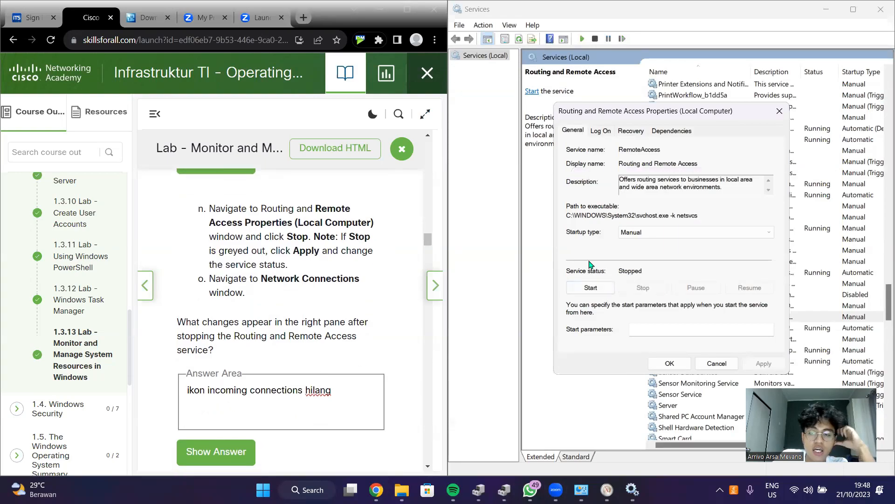
pyautogui.moveTo(581, 490)
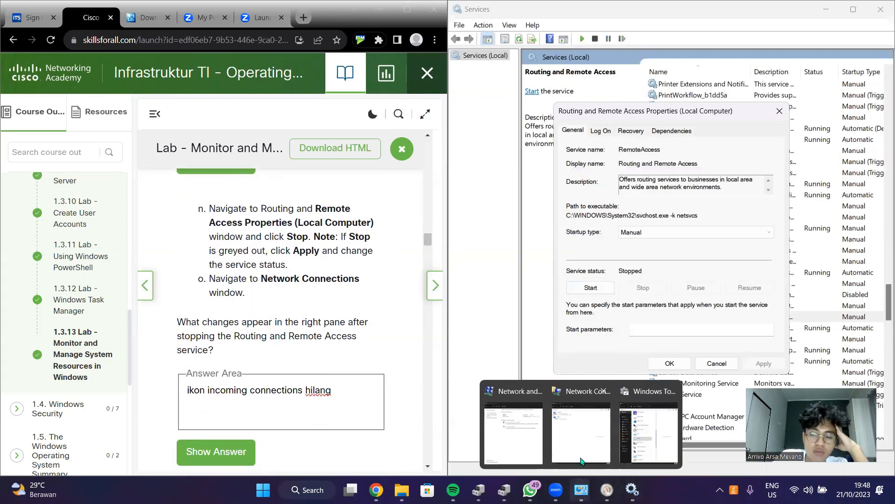
pyautogui.click(577, 450)
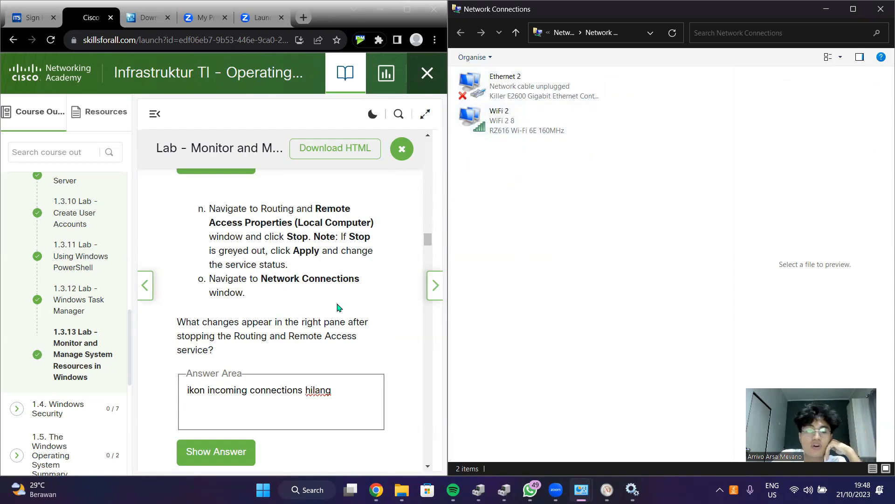
pyautogui.scroll(-2, 340, 306)
pyautogui.scroll(1, 287, 262)
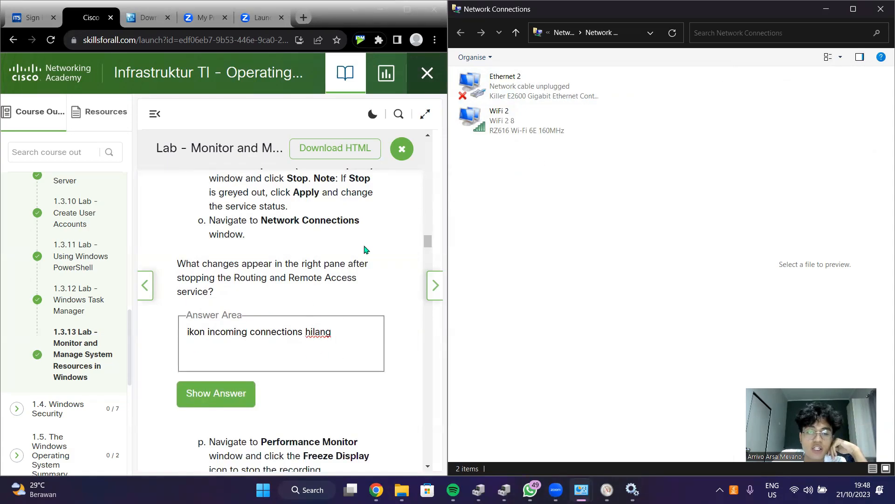
# Step: Follow lab step p by switching to Performance Monitor and freezing its display to stop the recording
pyautogui.scroll(-3, 334, 316)
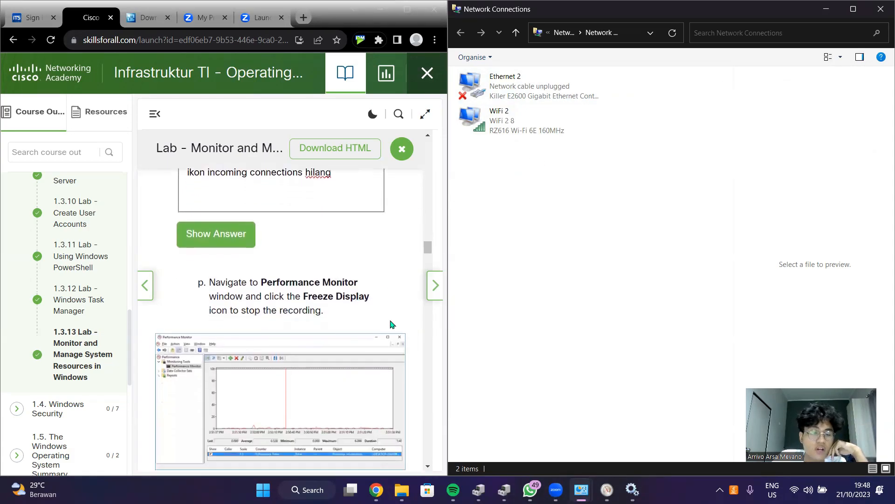
pyautogui.scroll(-2, 410, 376)
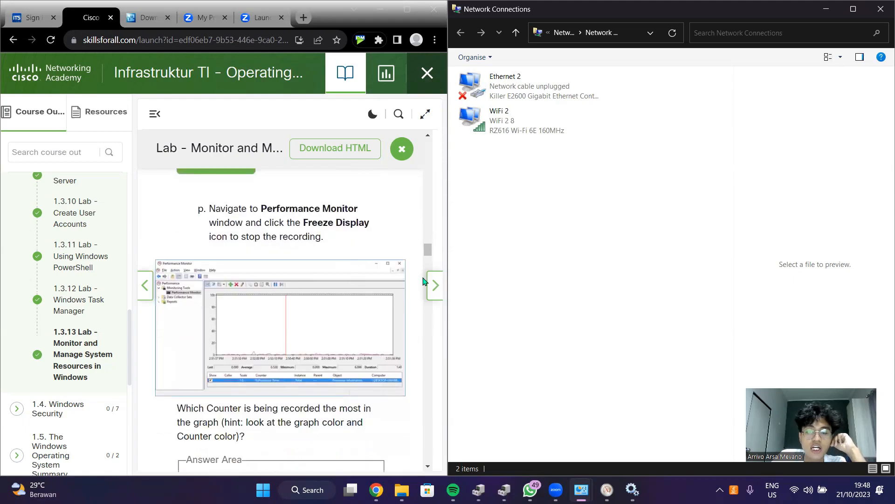
pyautogui.click(602, 482)
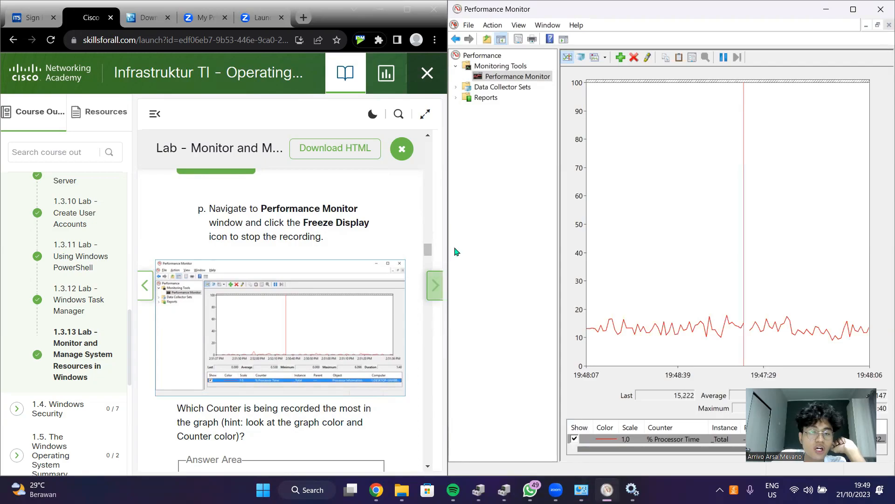
pyautogui.click(723, 57)
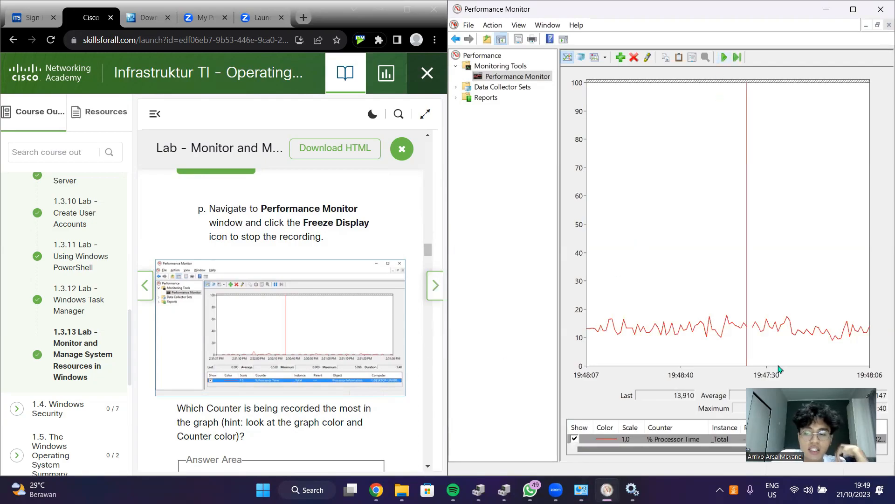
# Step: Compare the frozen graph's counter with the lab question on the most recorded counter and highlight the existing answer
pyautogui.scroll(-2, 271, 346)
pyautogui.scroll(2, 271, 345)
pyautogui.scroll(-1, 273, 345)
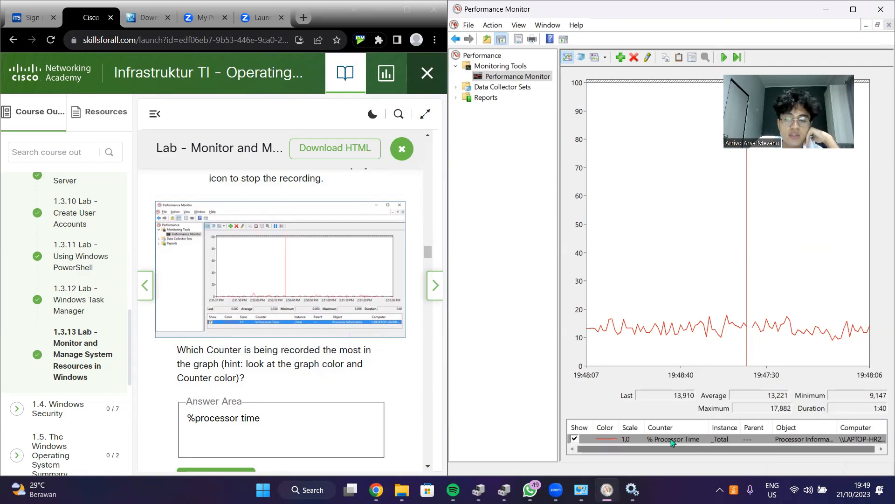
pyautogui.scroll(-1, 348, 405)
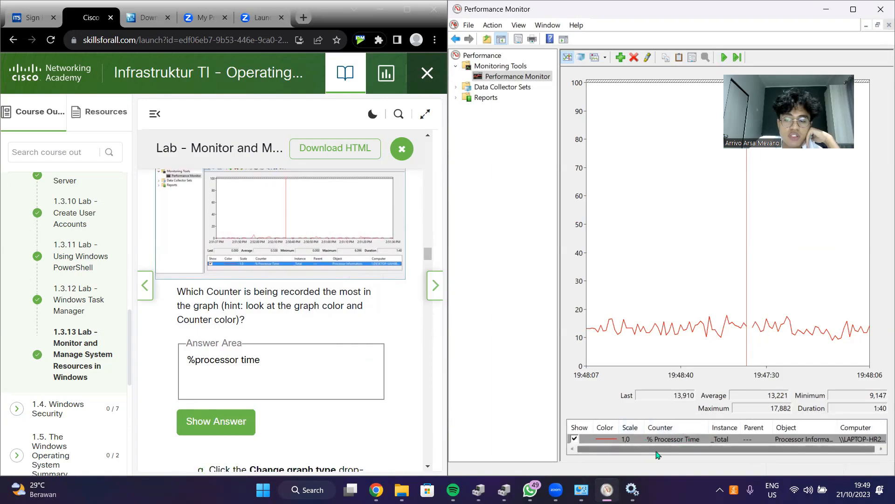
pyautogui.click(310, 358)
pyautogui.moveTo(310, 358); pyautogui.dragTo(138, 364)
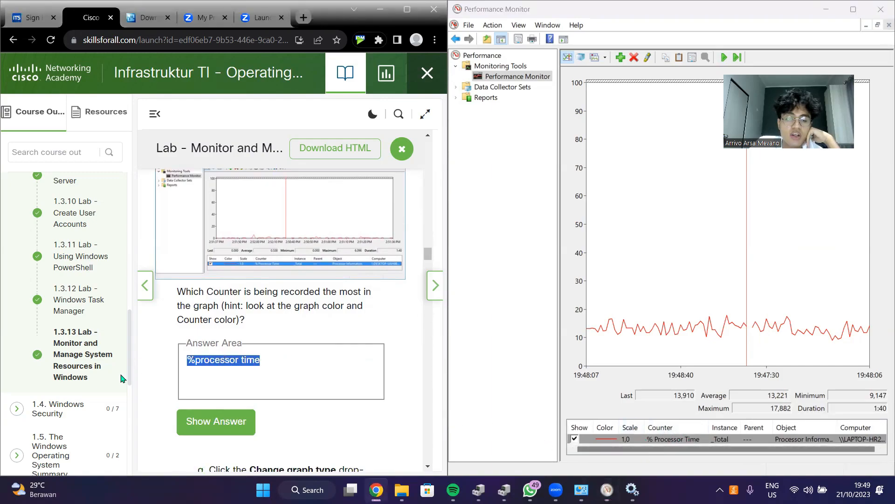
# Step: Follow lab step q by changing the Performance Monitor graph type to Report
pyautogui.scroll(-3, 303, 336)
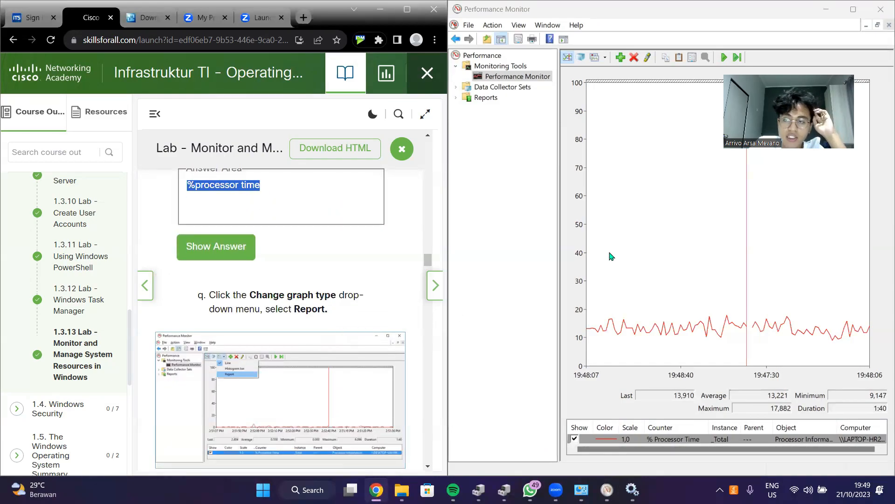
pyautogui.moveTo(814, 106); pyautogui.dragTo(851, 47)
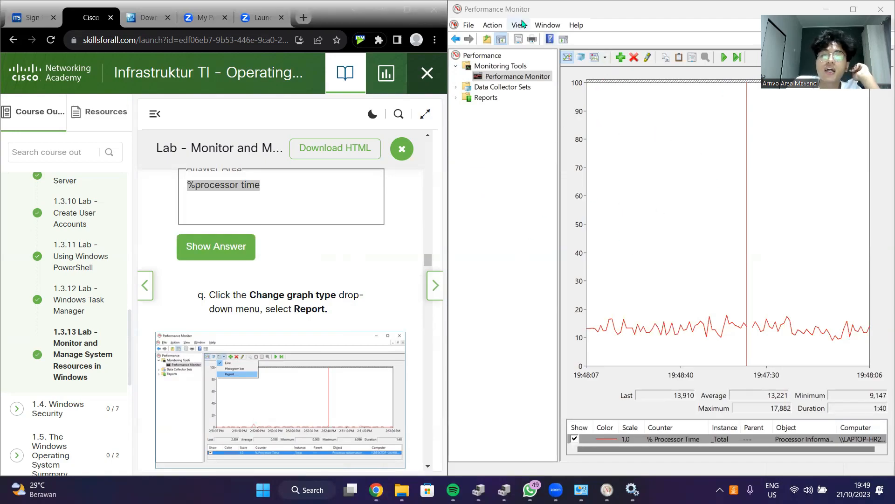
pyautogui.click(605, 58)
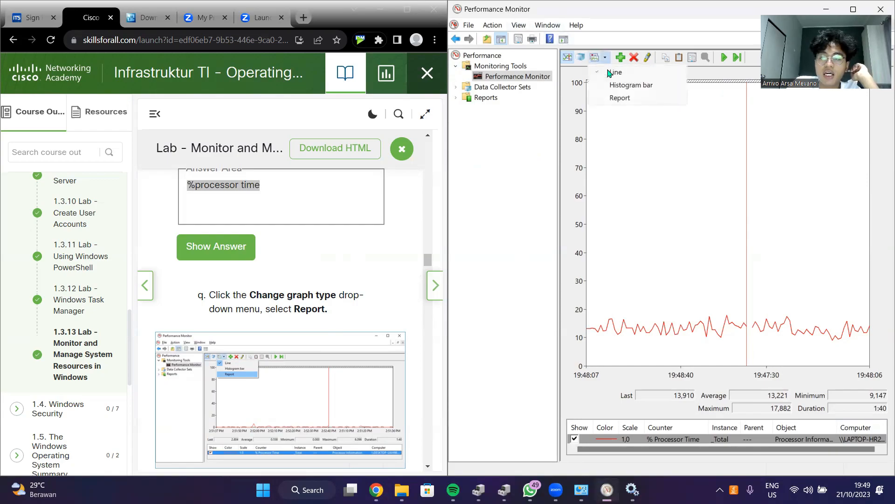
pyautogui.click(620, 99)
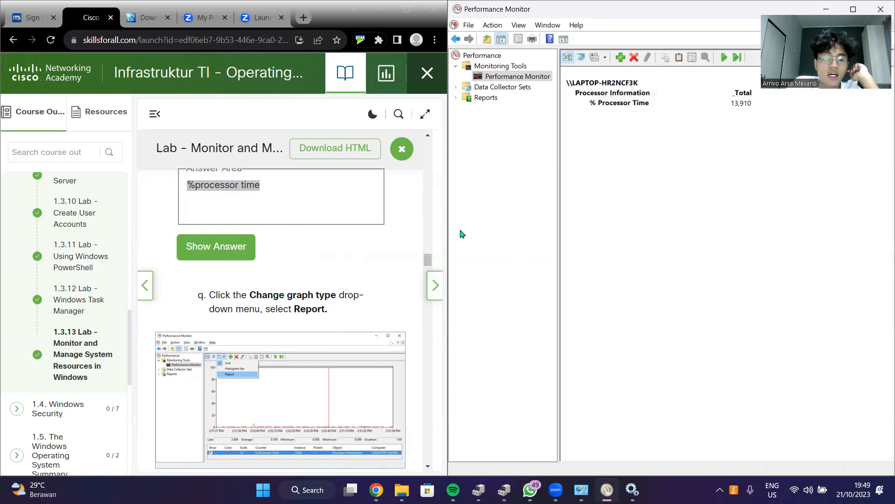
# Step: Enter 13,910 as the lab answer to the question about the values displayed by the counter
pyautogui.scroll(-4, 318, 269)
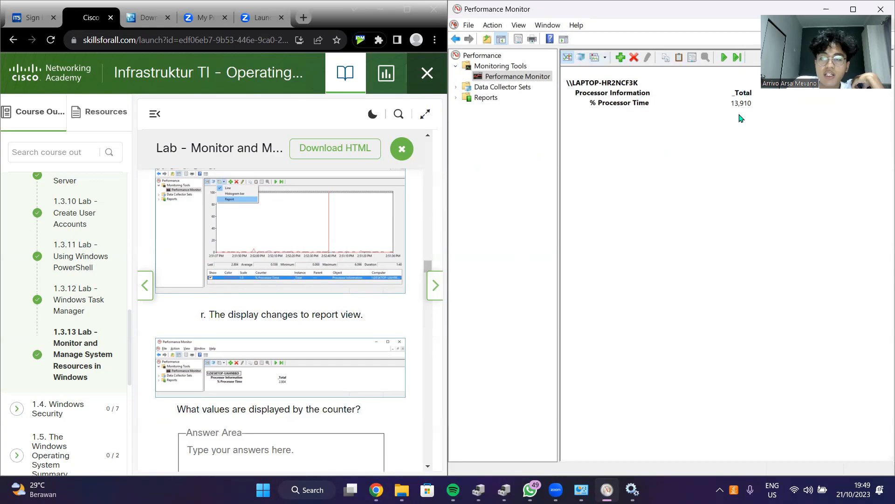
pyautogui.scroll(-3, 362, 303)
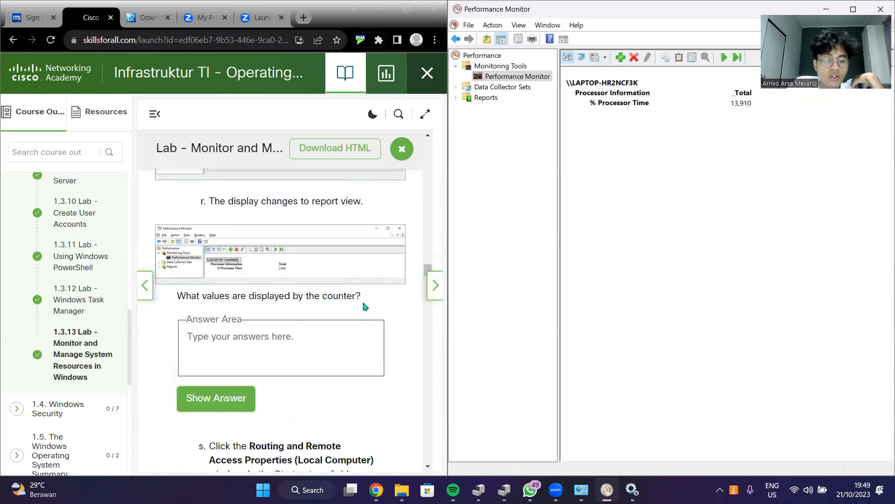
pyautogui.click(314, 334)
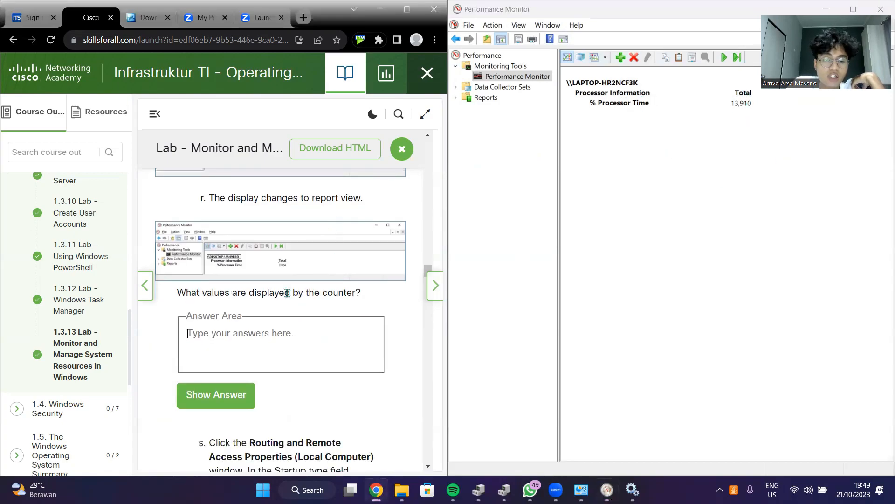
pyautogui.scroll(-1, 286, 293)
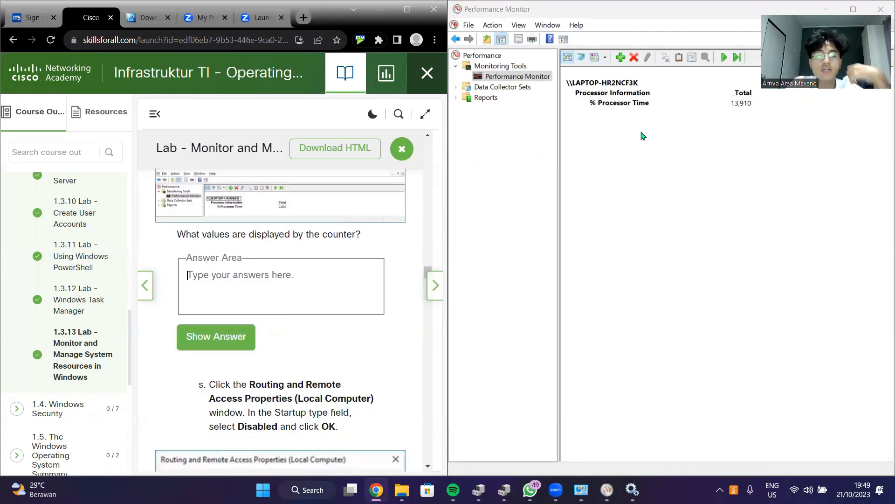
pyautogui.write('13,910')
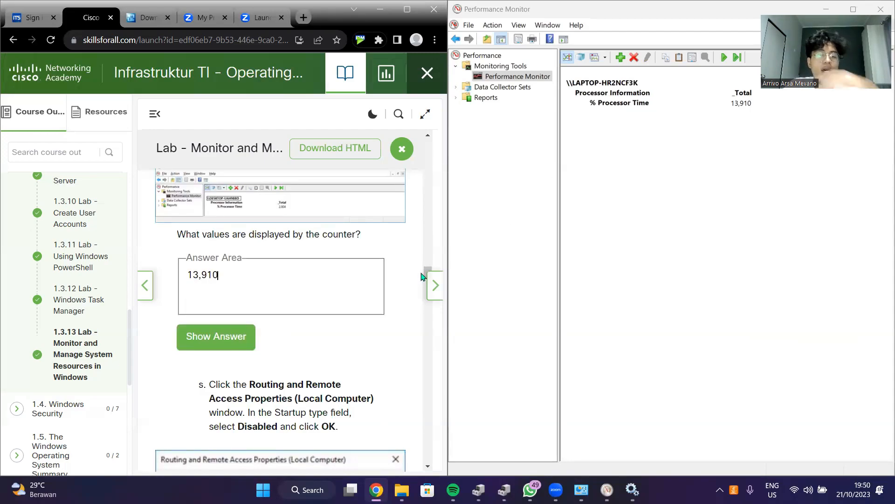
# Step: Switch to Services, set the Routing and Remote Access startup type to Disabled and confirm its properties
pyautogui.scroll(-2, 333, 238)
pyautogui.scroll(1, 328, 241)
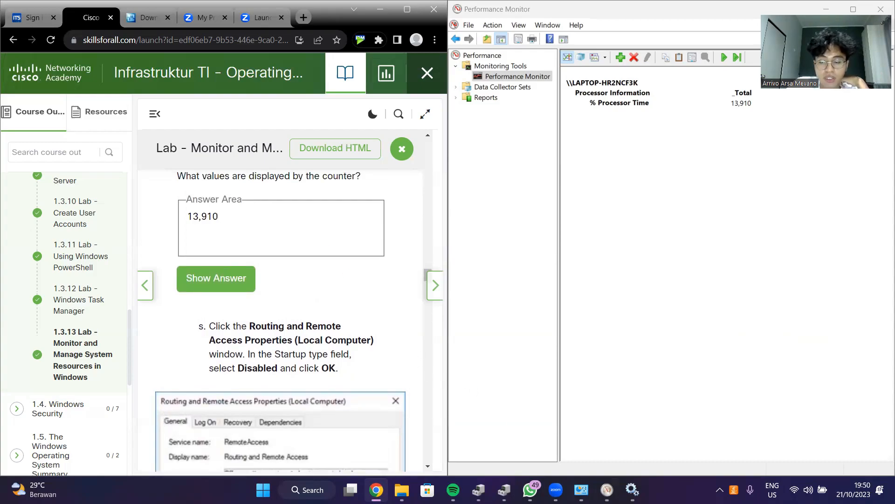
pyautogui.click(633, 490)
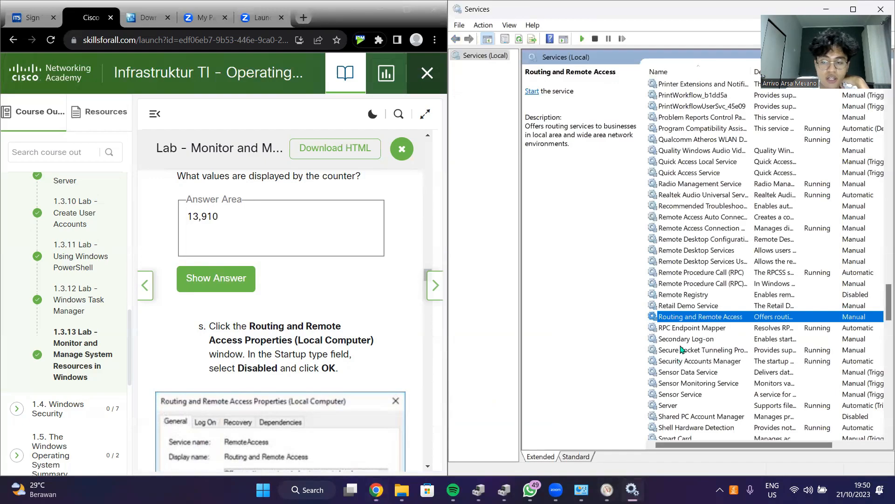
pyautogui.doubleClick(682, 322)
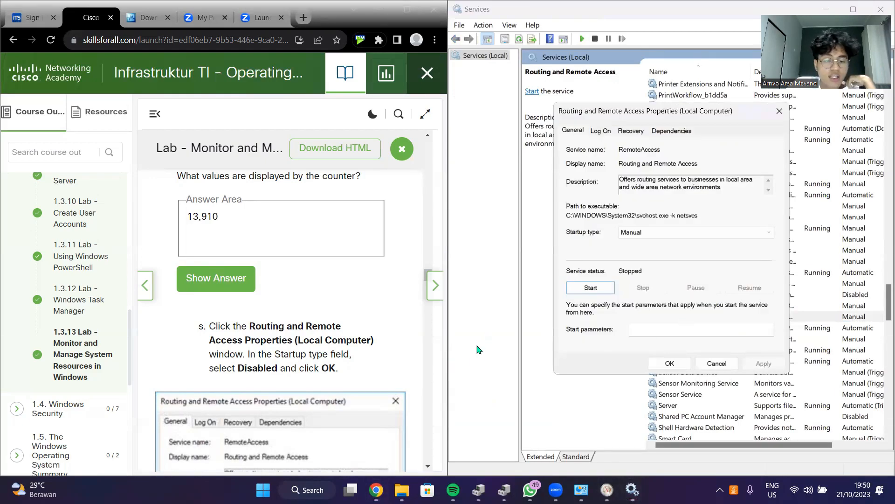
pyautogui.click(665, 240)
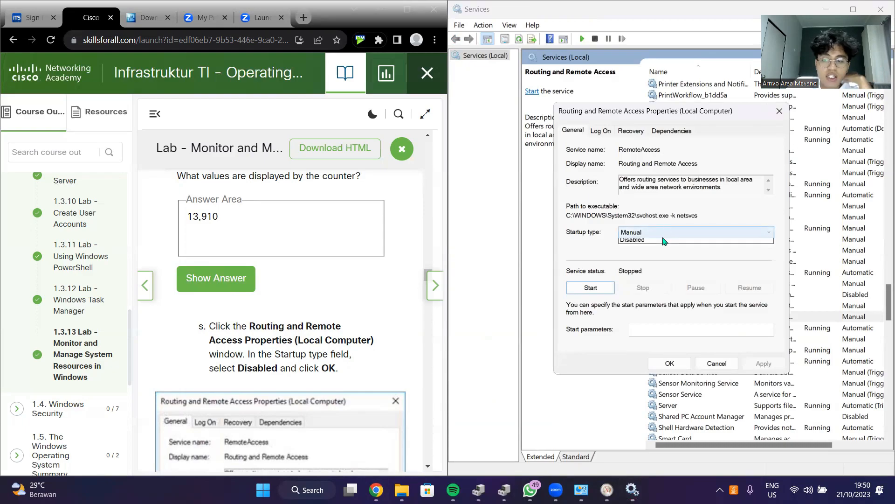
pyautogui.click(655, 265)
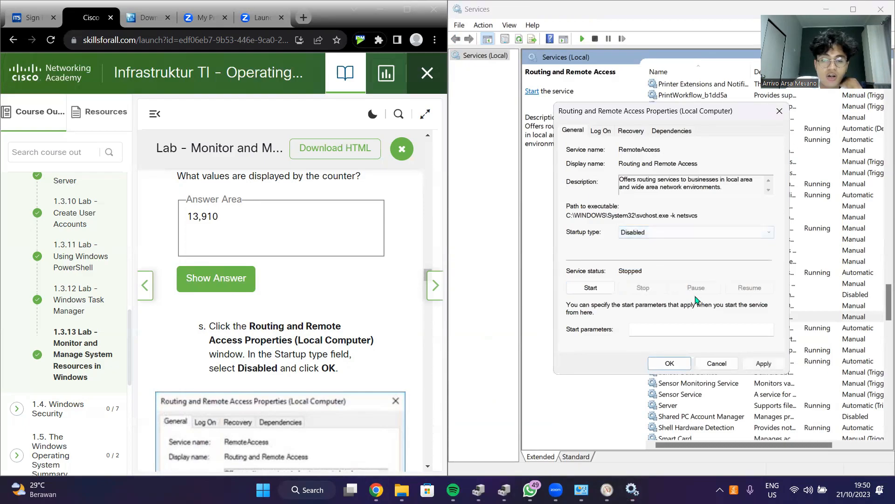
pyautogui.click(671, 364)
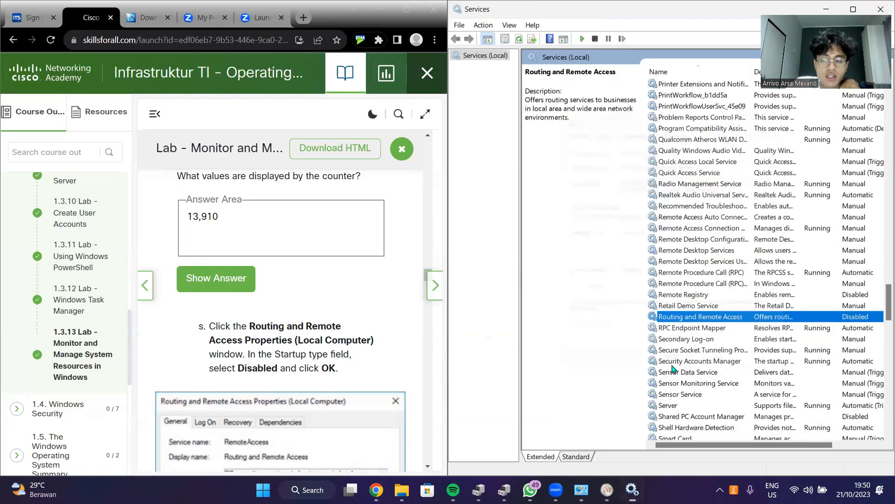
# Step: Check the lab step t question on the Status and Startup Type of Routing and Remote Access against Services
pyautogui.scroll(-5, 308, 340)
pyautogui.scroll(-1, 308, 339)
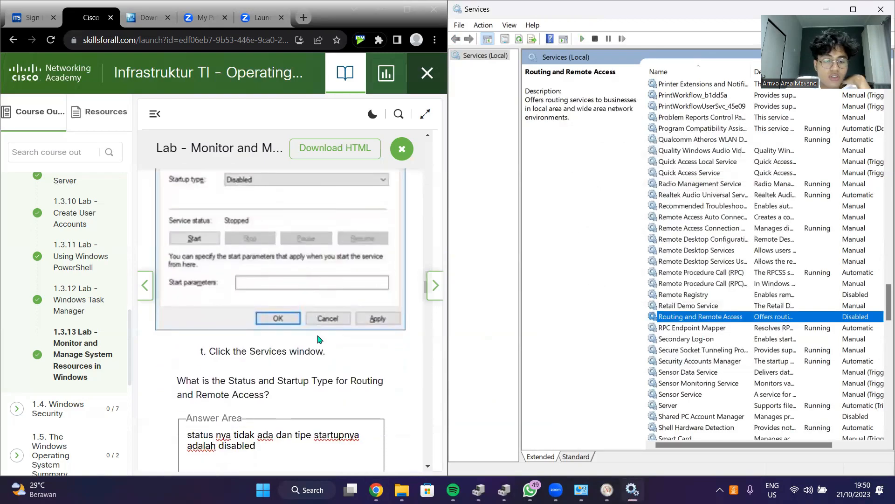
pyautogui.scroll(-4, 324, 335)
pyautogui.scroll(4, 325, 337)
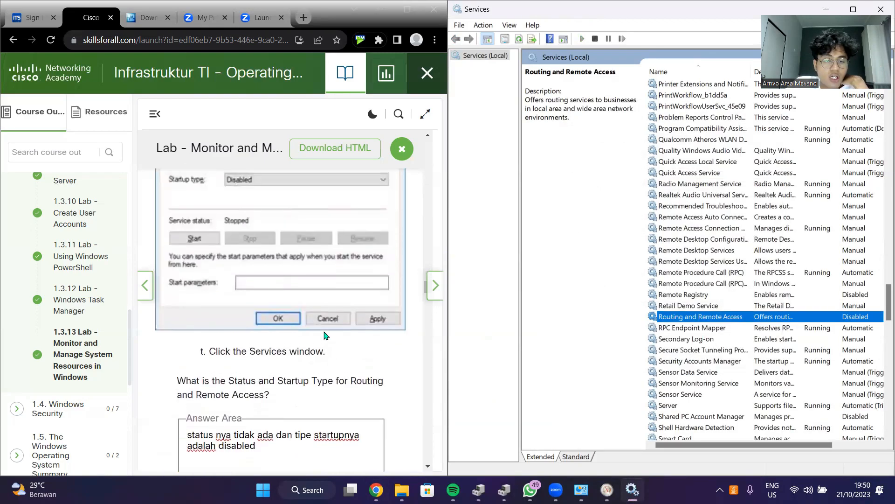
# Step: Bring the Status and Startup Type columns fully into view in Services and compare the Routing and Remote Access entry with the written lab answer
pyautogui.scroll(-1, 327, 340)
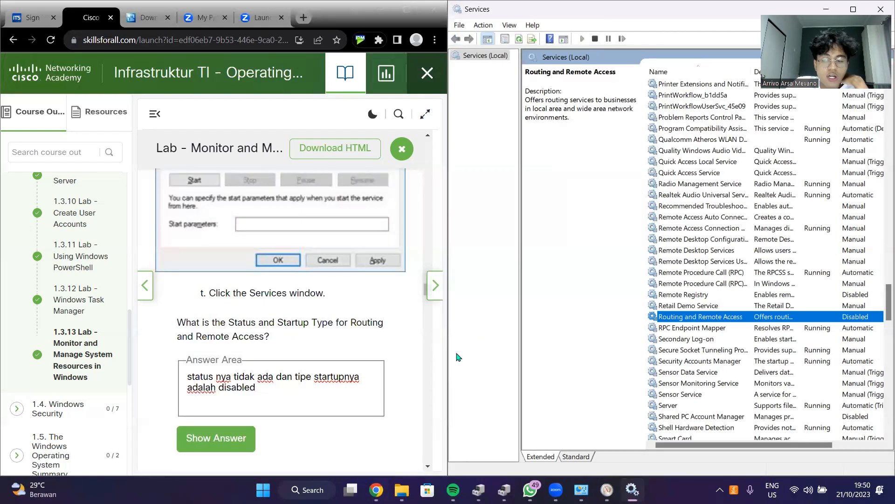
pyautogui.moveTo(177, 322); pyautogui.dragTo(283, 336)
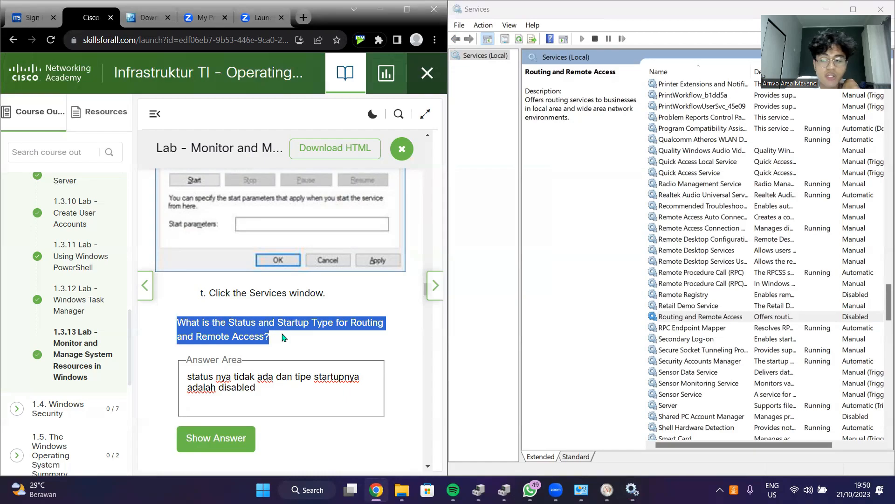
pyautogui.click(283, 338)
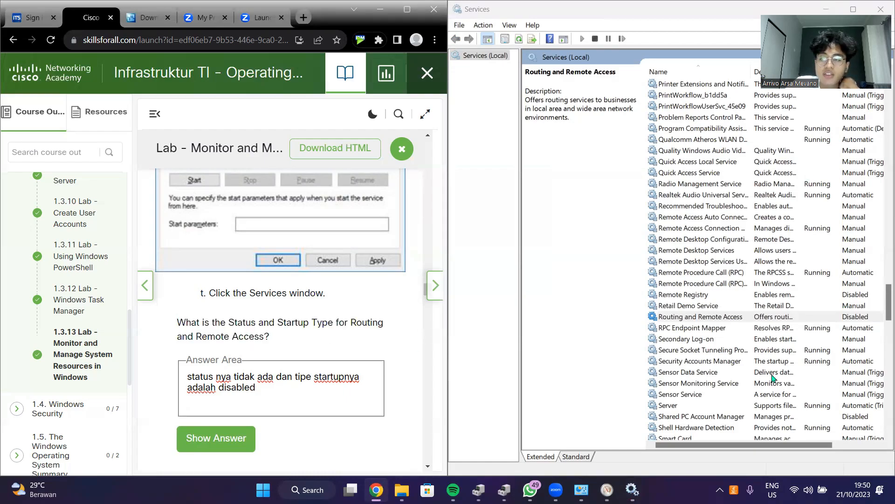
pyautogui.moveTo(722, 446); pyautogui.dragTo(739, 447)
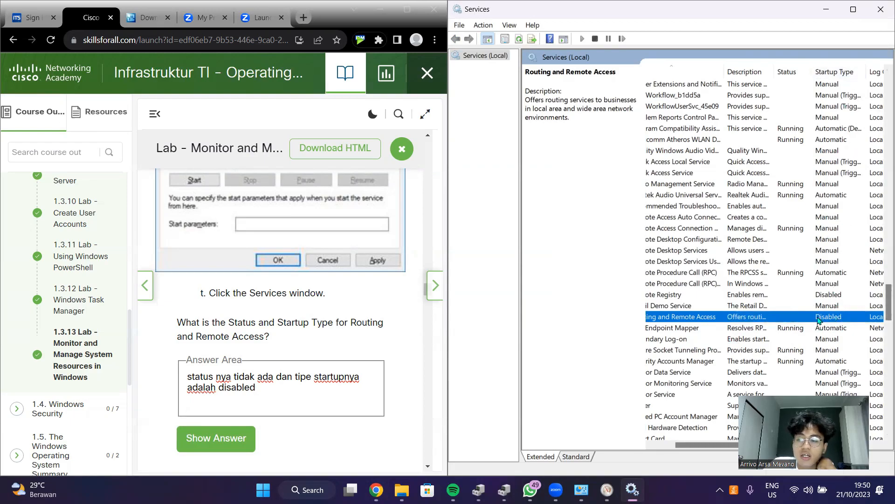
# Step: Follow lab step u by switching to Performance Monitor and unfreezing the display to restart the recording
pyautogui.scroll(-3, 340, 345)
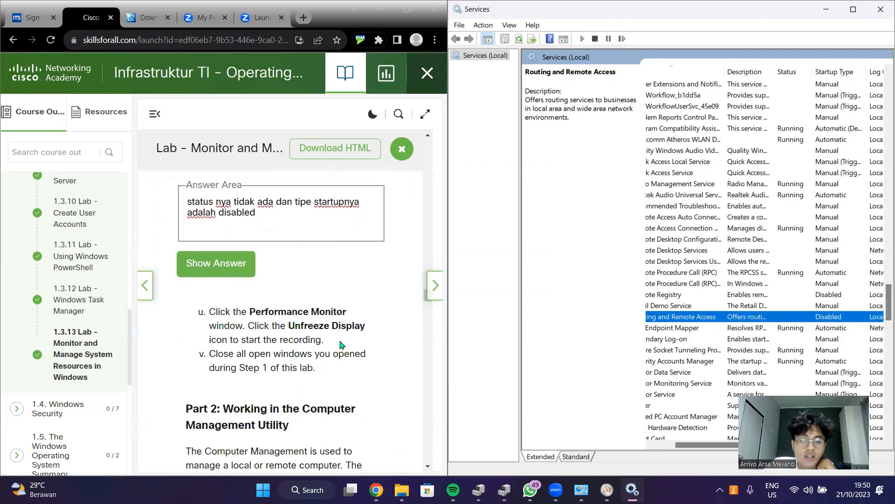
pyautogui.scroll(2, 342, 342)
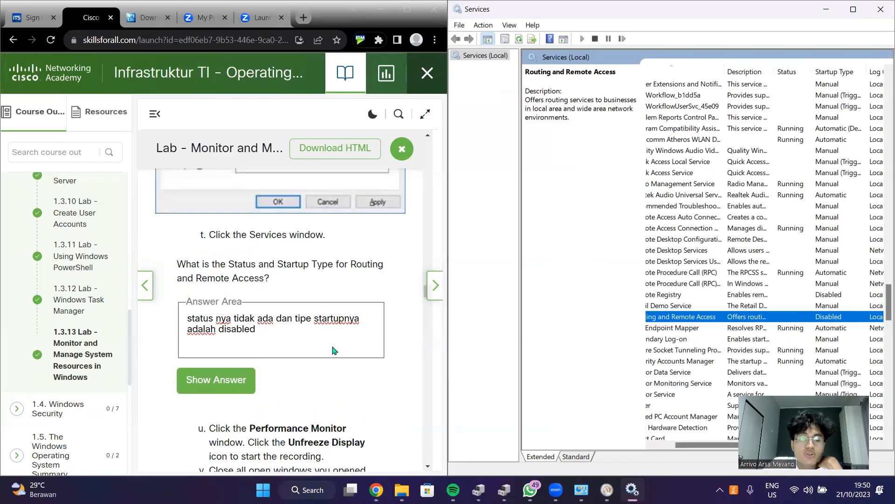
pyautogui.scroll(-1, 334, 351)
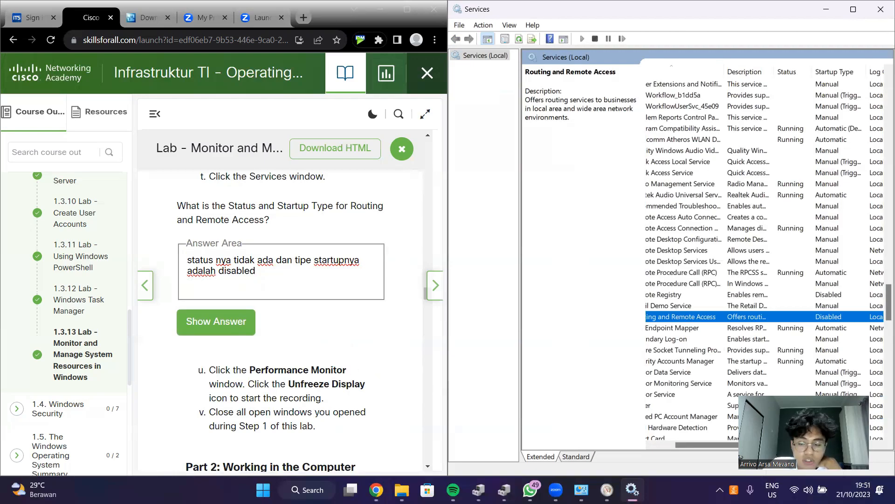
pyautogui.click(604, 492)
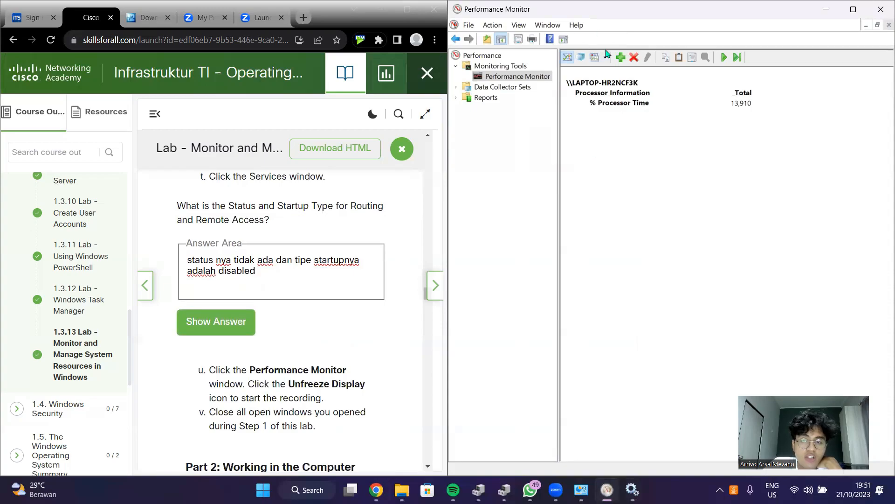
pyautogui.click(725, 57)
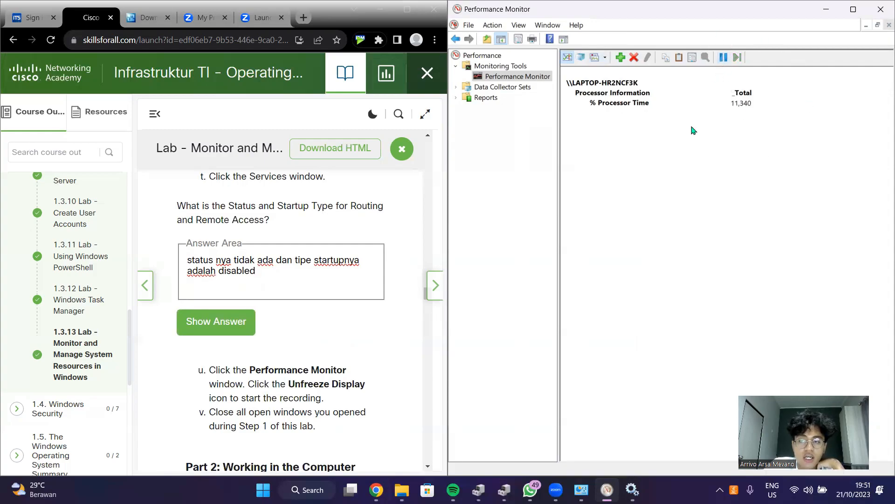
# Step: Read on to Part 2 of the lab and close the Computer Management and Windows Tools windows
pyautogui.scroll(1, 302, 287)
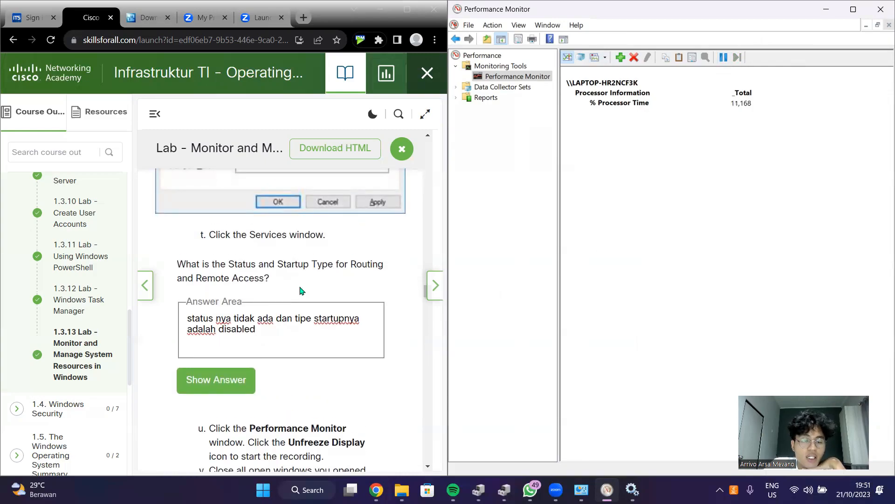
pyautogui.scroll(-1, 301, 290)
pyautogui.scroll(-4, 300, 286)
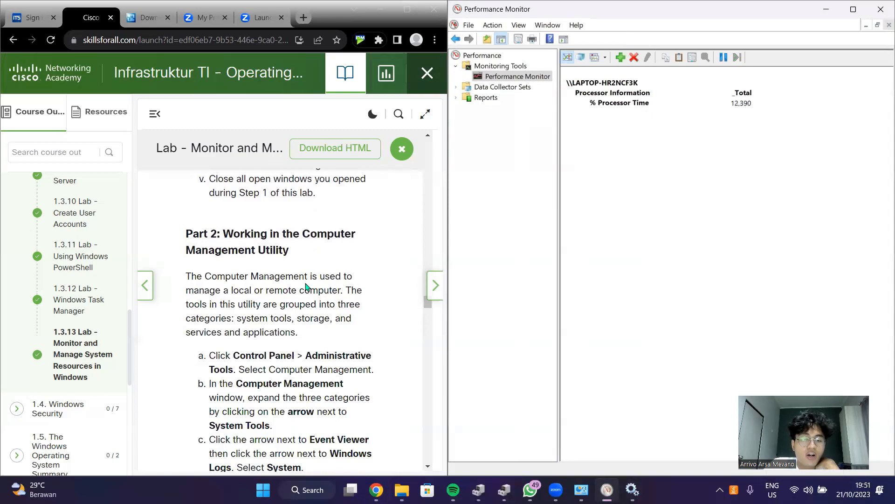
pyautogui.scroll(-1, 306, 287)
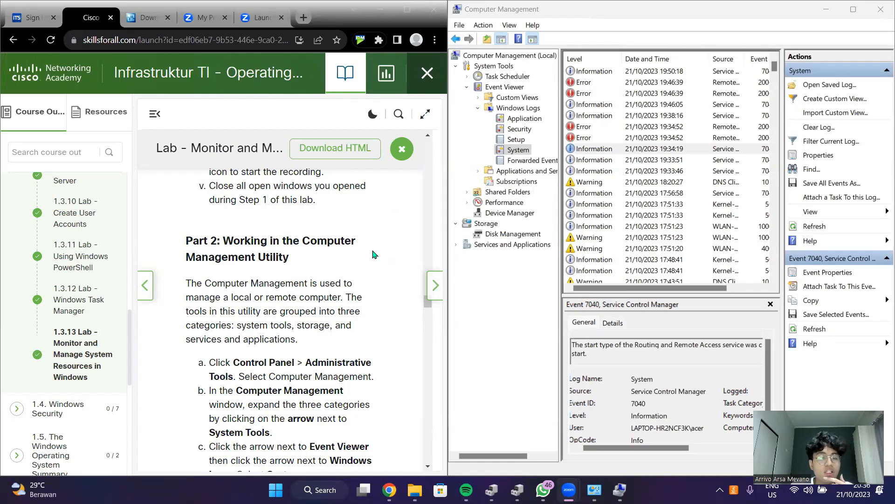
pyautogui.click(881, 9)
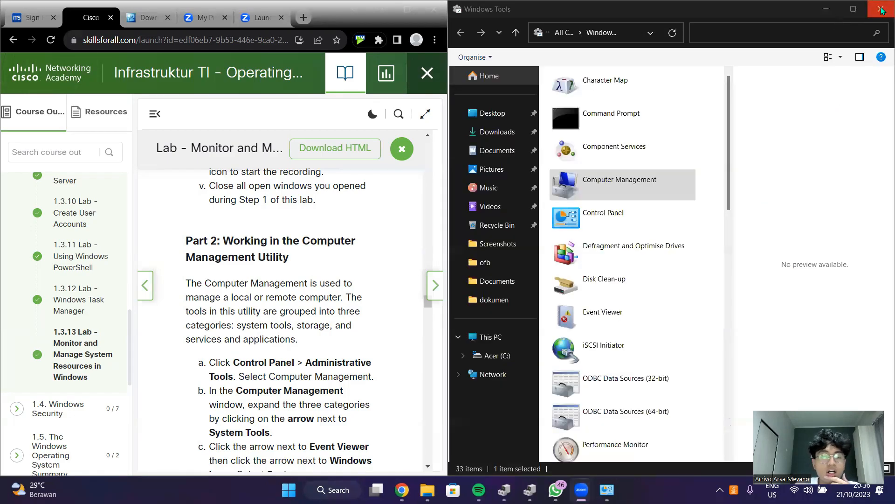
pyautogui.click(881, 7)
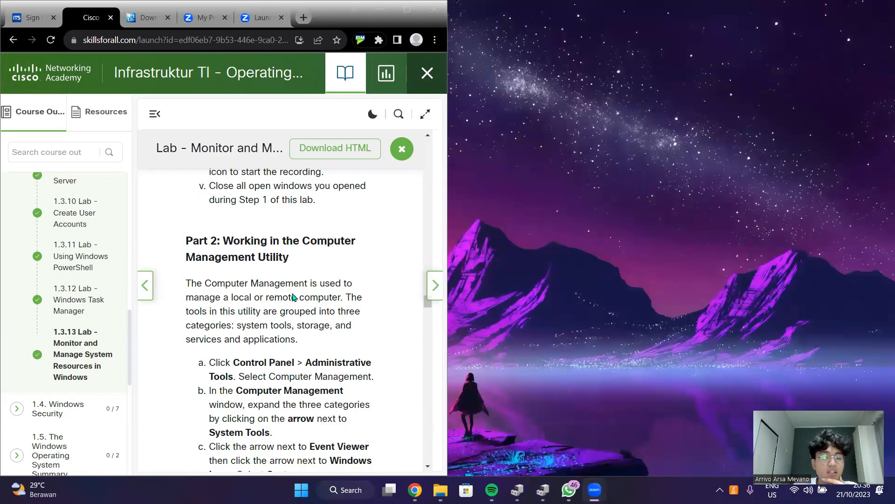
# Step: Search Windows for "control", open Control Panel and dock its window beside the lab page
pyautogui.click(360, 488)
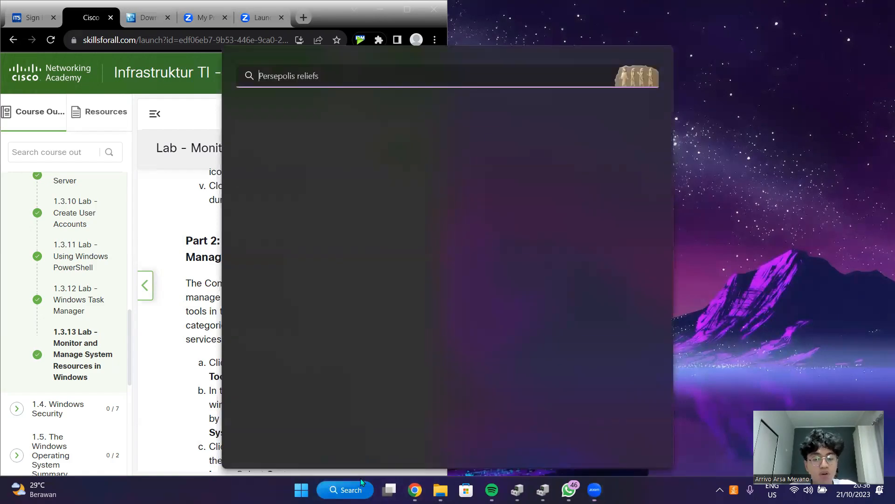
pyautogui.write('control')
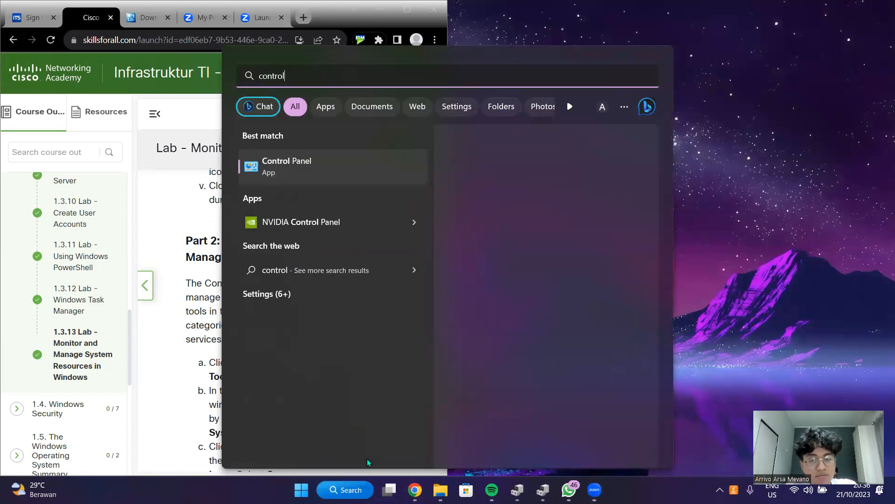
pyautogui.press('Return')
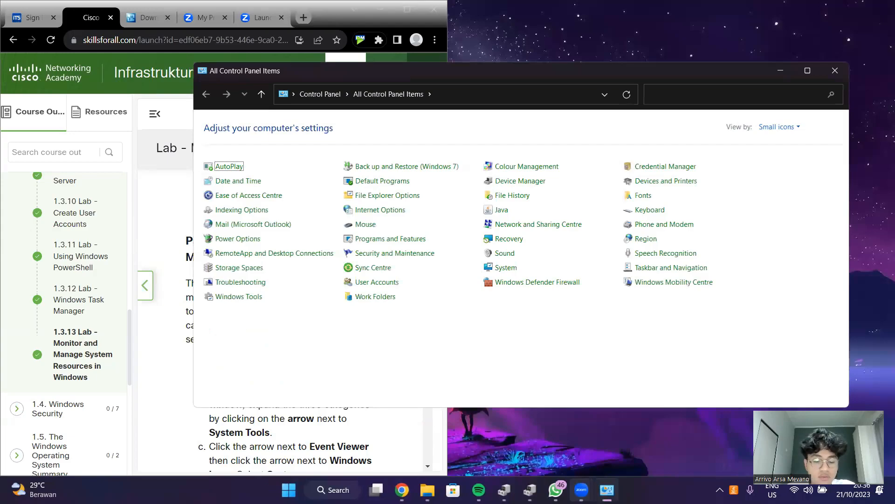
pyautogui.press('super+Right')
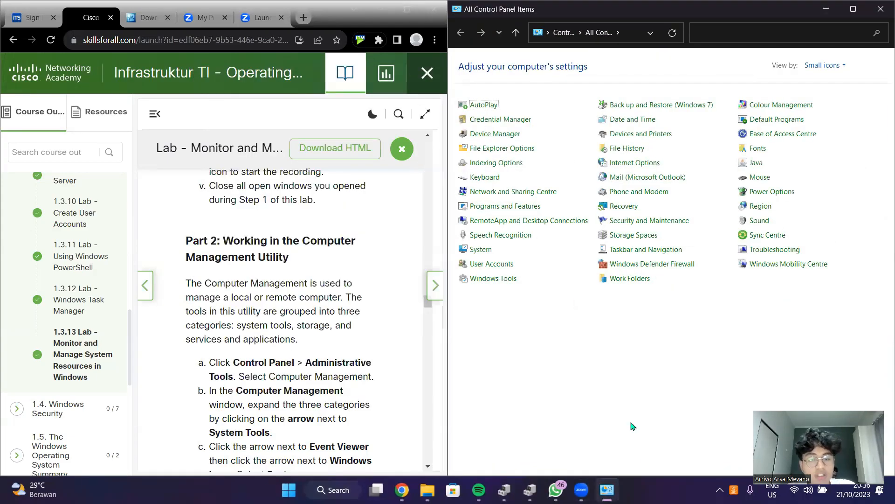
# Step: Open Computer Management from Windows Tools in Control Panel and dock its window beside the lab page
pyautogui.click(508, 279)
pyautogui.press('super+Right')
pyautogui.scroll(-1, 253, 289)
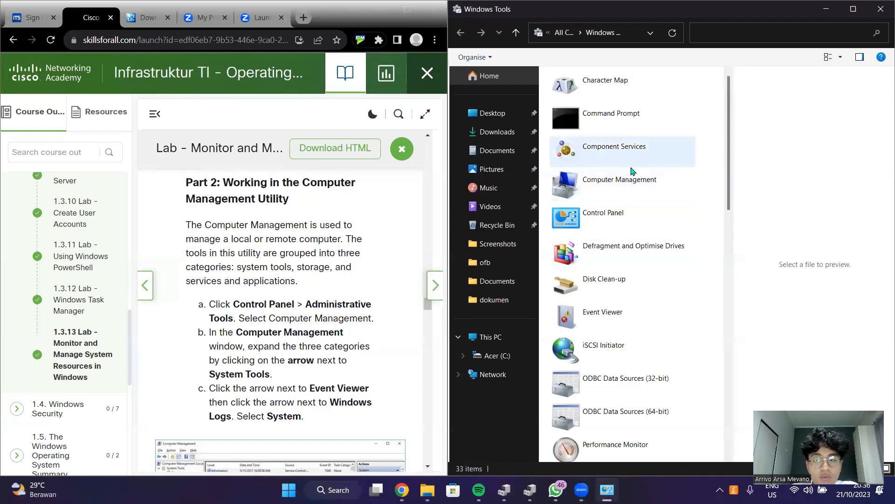
pyautogui.click(635, 188)
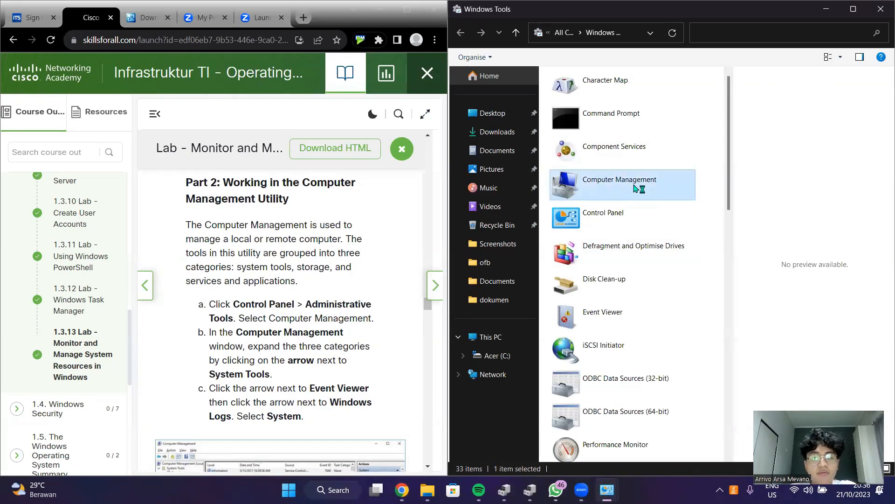
pyautogui.doubleClick(635, 188)
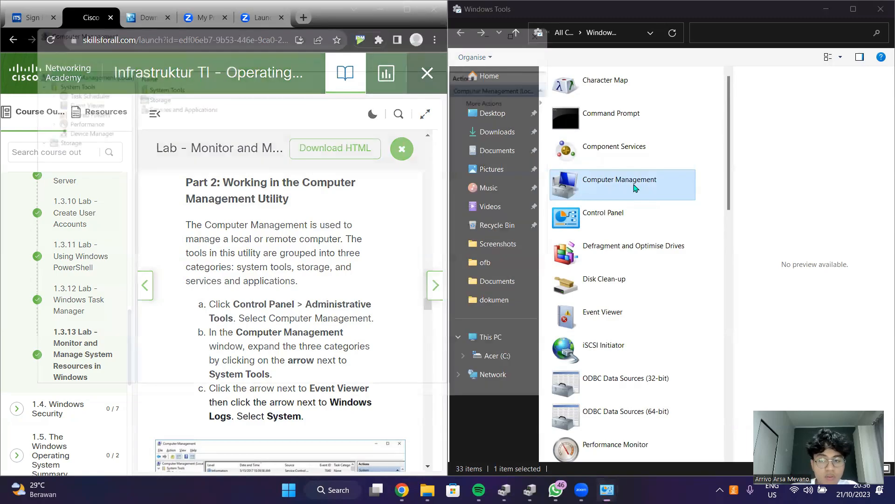
pyautogui.press('super+Right')
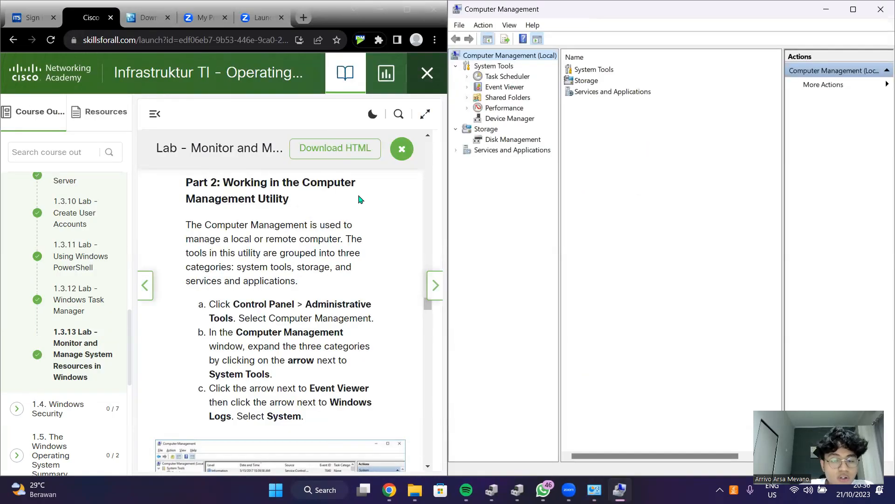
# Step: Follow lab step c by expanding Event Viewer and Windows Logs in Computer Management and selecting the System log
pyautogui.click(468, 88)
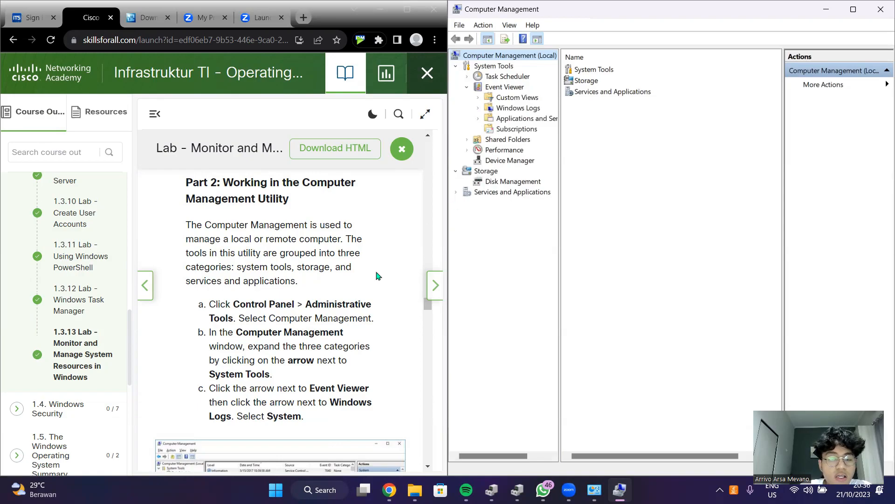
pyautogui.scroll(-1, 377, 274)
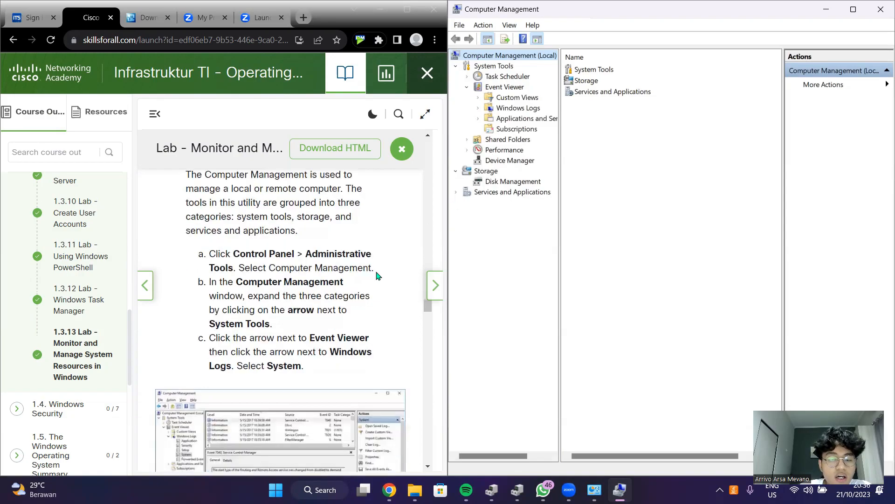
pyautogui.click(481, 108)
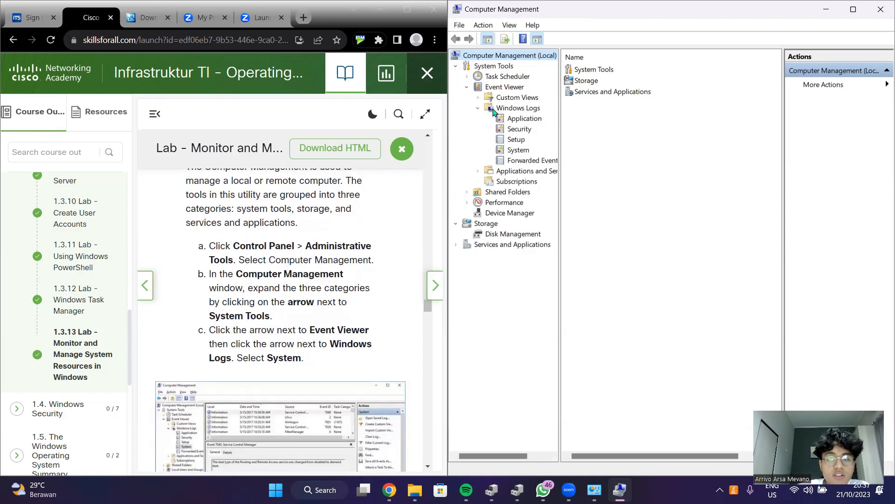
pyautogui.click(516, 152)
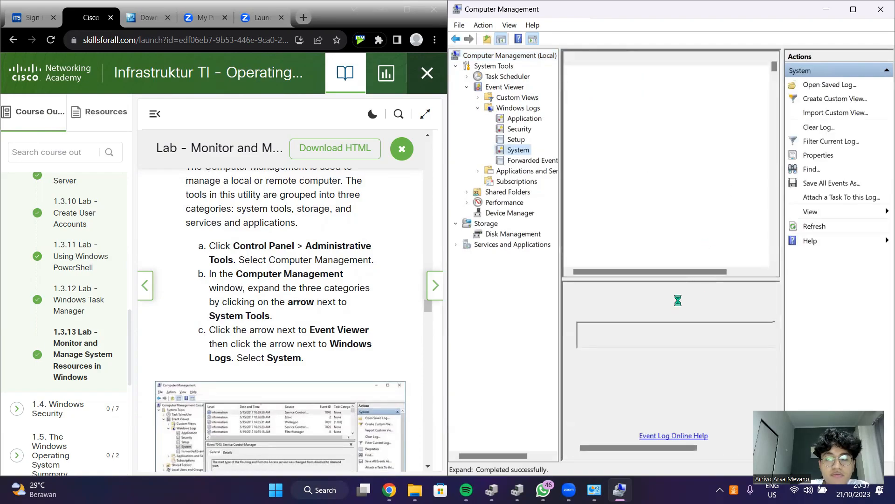
# Step: Following lab step d, open the properties of the System log's 19:50:18 information event and a 19:46:39 error, separating the two windows
pyautogui.scroll(-5, 324, 330)
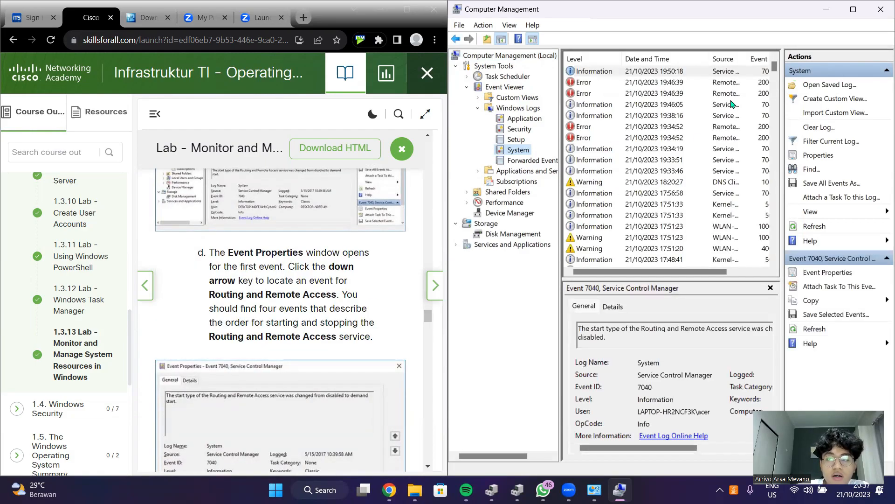
pyautogui.rightClick(601, 74)
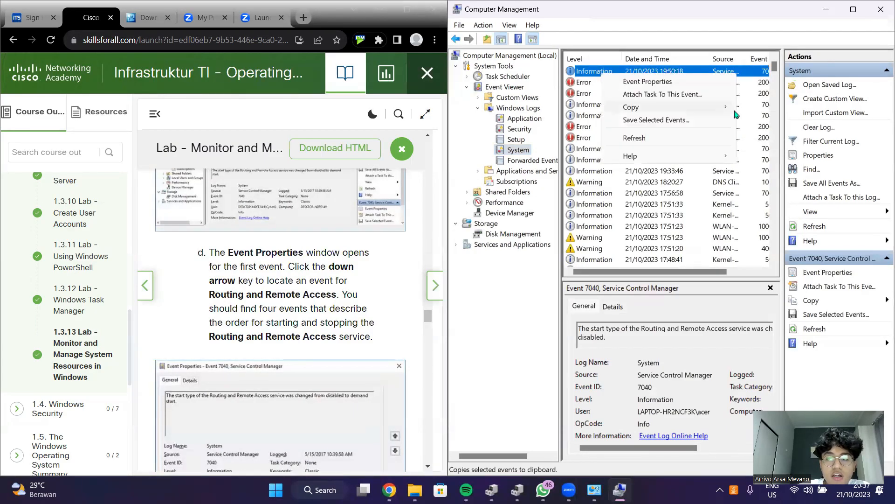
pyautogui.click(807, 272)
pyautogui.press('Down')
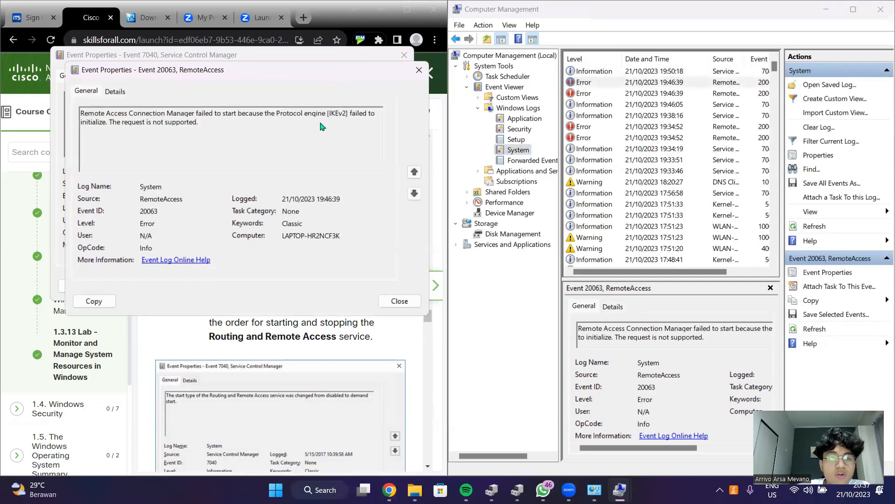
pyautogui.moveTo(331, 79); pyautogui.dragTo(302, 268)
# Step: Open the properties of the 18:20:27 warning and the 17:56:58 information event, moving each window clear of the others
pyautogui.doubleClick(643, 182)
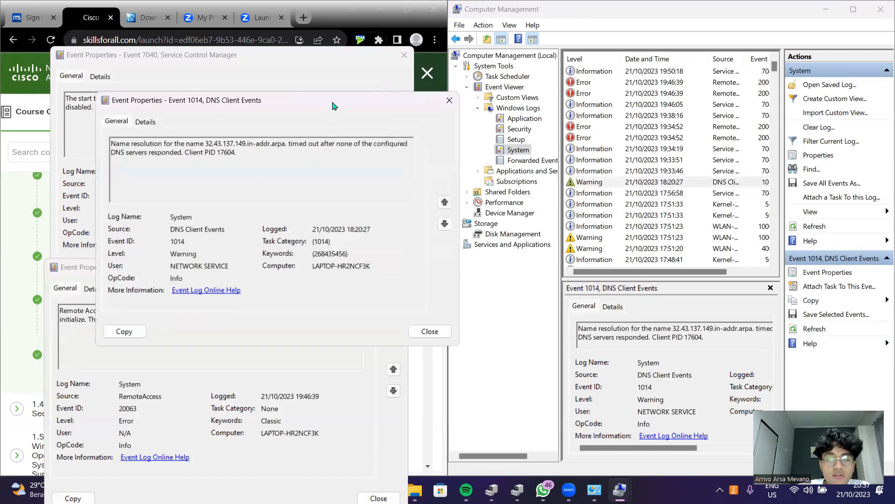
pyautogui.moveTo(332, 106); pyautogui.dragTo(630, 251)
pyautogui.click(594, 196)
pyautogui.click(828, 274)
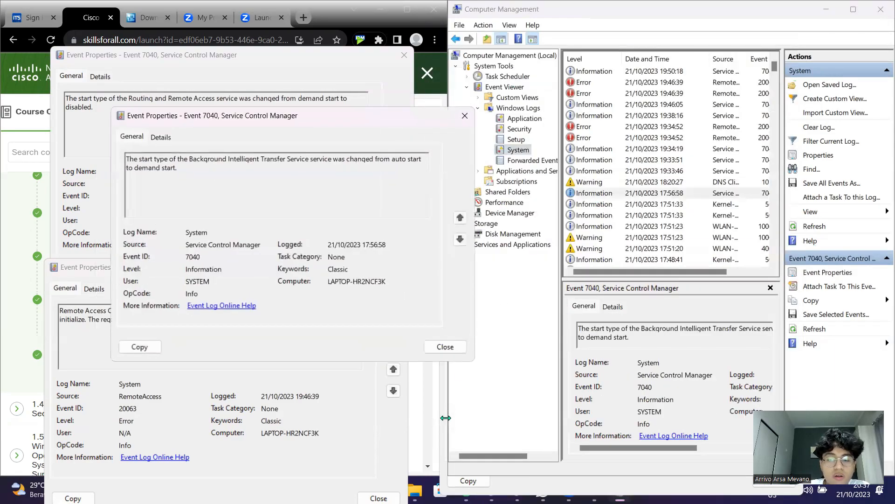
pyautogui.moveTo(373, 117); pyautogui.dragTo(619, 24)
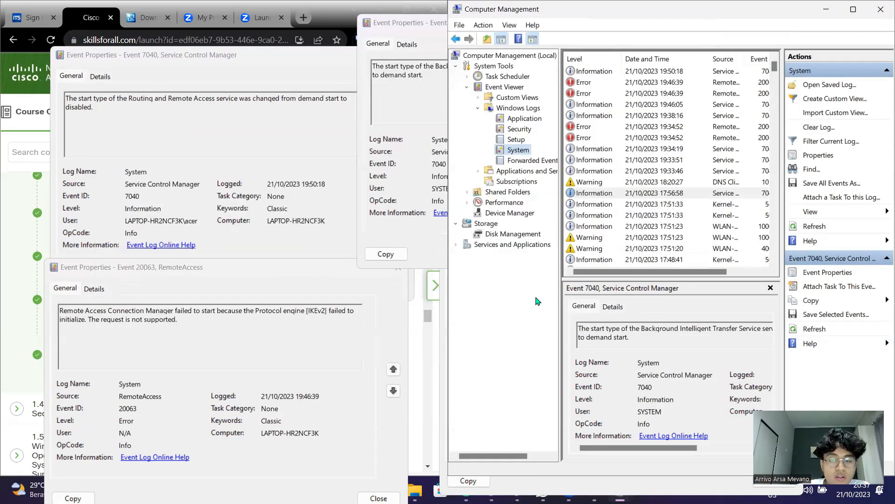
# Step: Minimise Computer Management, spread out the event properties windows and highlight the description of the Routing and Remote Access event
pyautogui.click(826, 10)
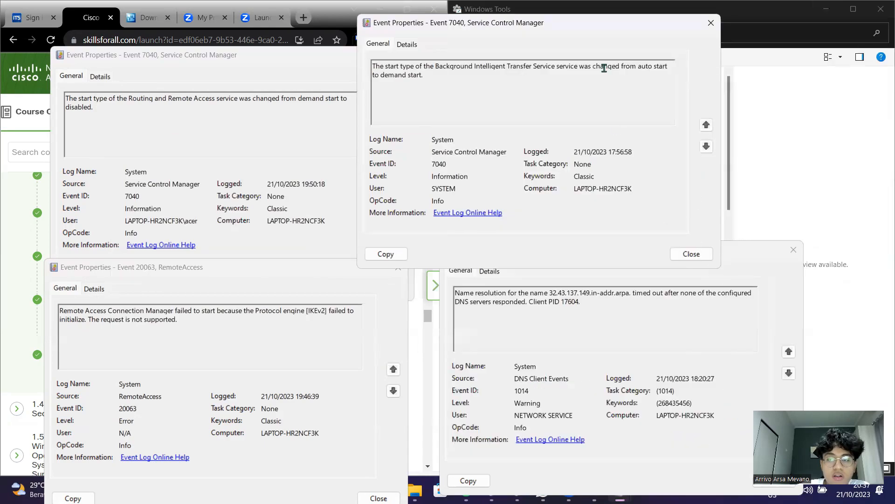
pyautogui.moveTo(595, 24); pyautogui.dragTo(701, 27)
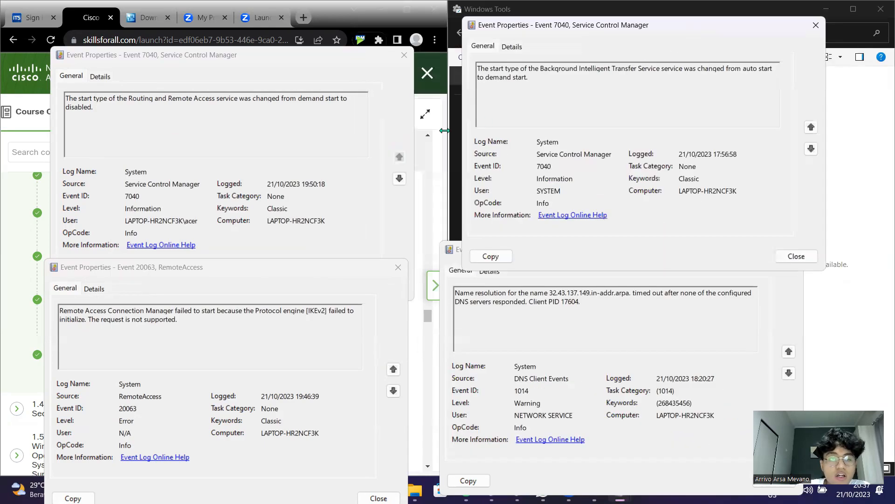
pyautogui.click(135, 131)
pyautogui.moveTo(97, 107); pyautogui.dragTo(71, 96)
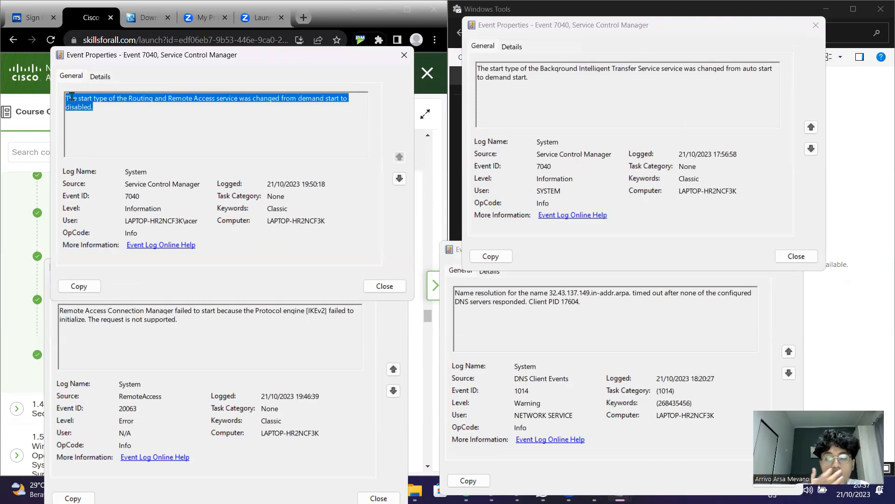
# Step: Reselect the description of the 19:50:18 event, and close the properties windows of the 19:50:18 and 19:46:39 events
pyautogui.click(108, 111)
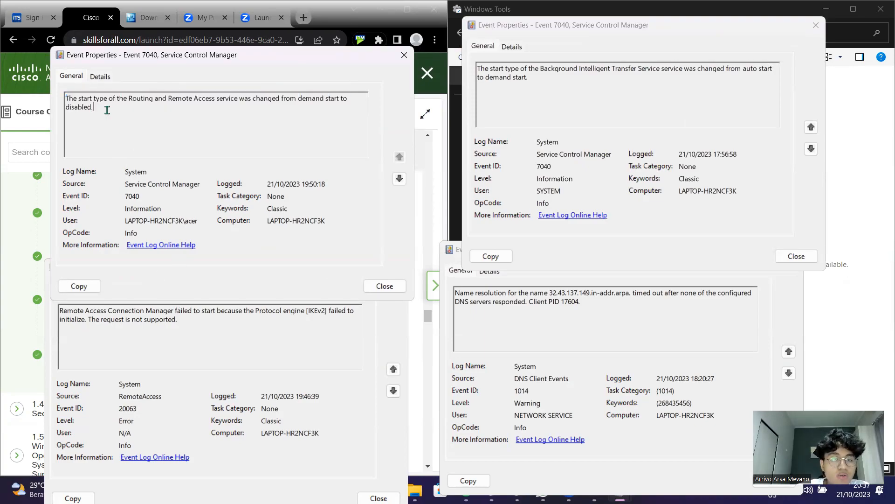
pyautogui.moveTo(108, 110); pyautogui.dragTo(67, 98)
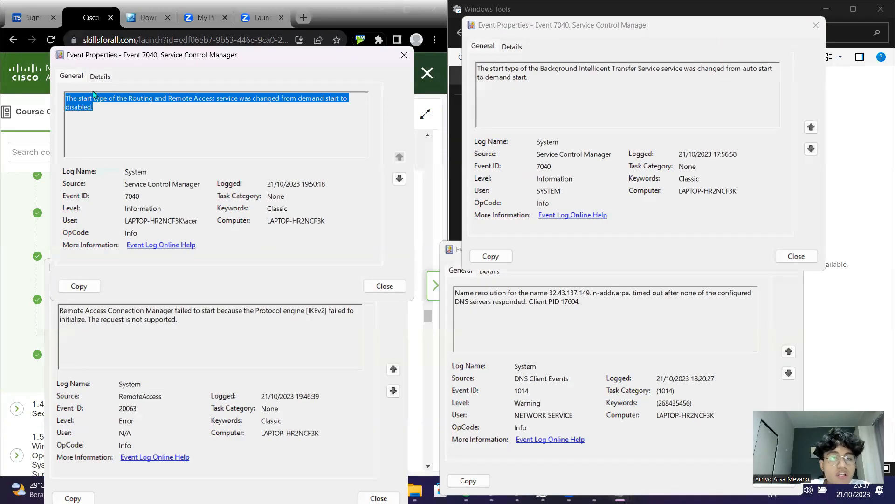
pyautogui.click(184, 322)
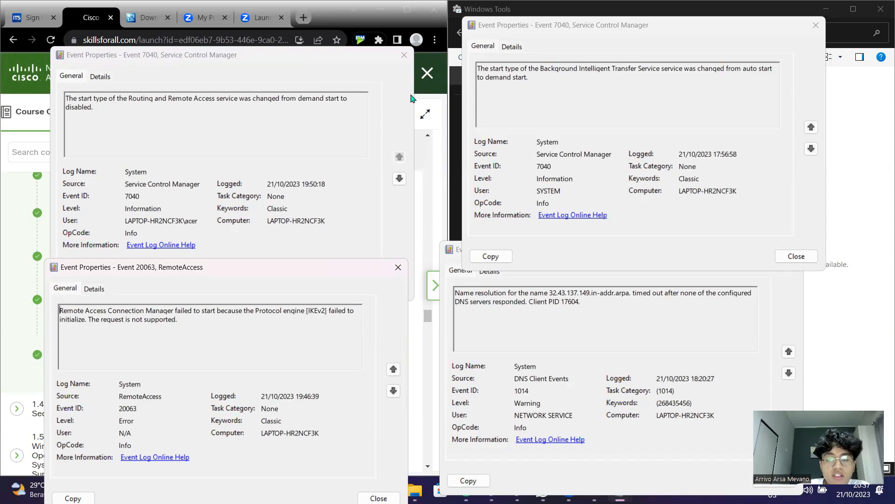
pyautogui.click(404, 56)
pyautogui.click(398, 267)
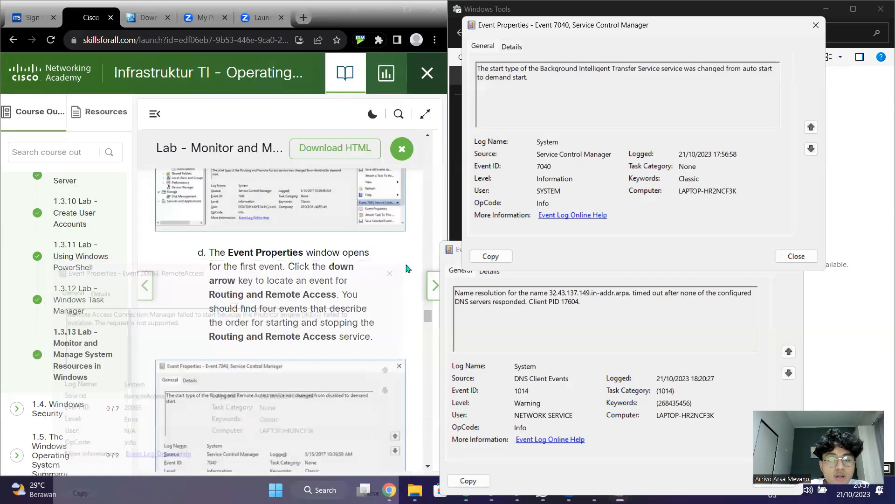
# Step: Begin the answer to the lab question about the four event descriptions with "bervariasi"
pyautogui.scroll(-2, 323, 322)
pyautogui.scroll(-6, 323, 322)
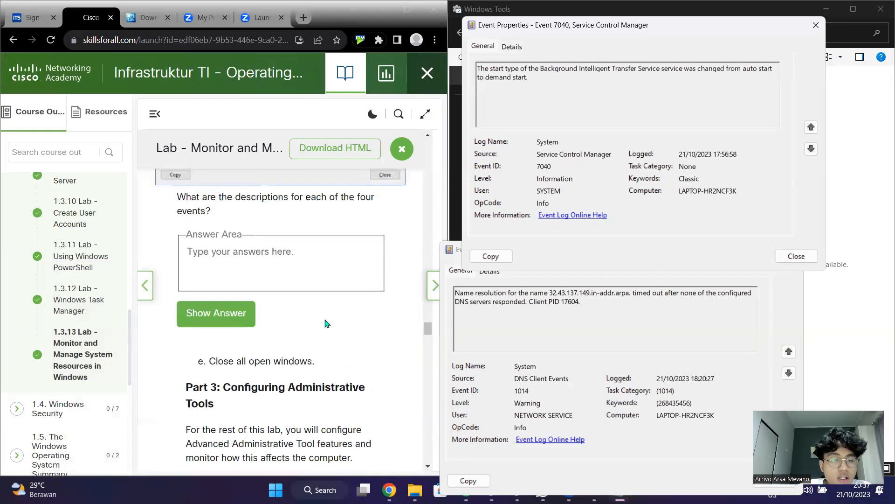
pyautogui.scroll(1, 326, 319)
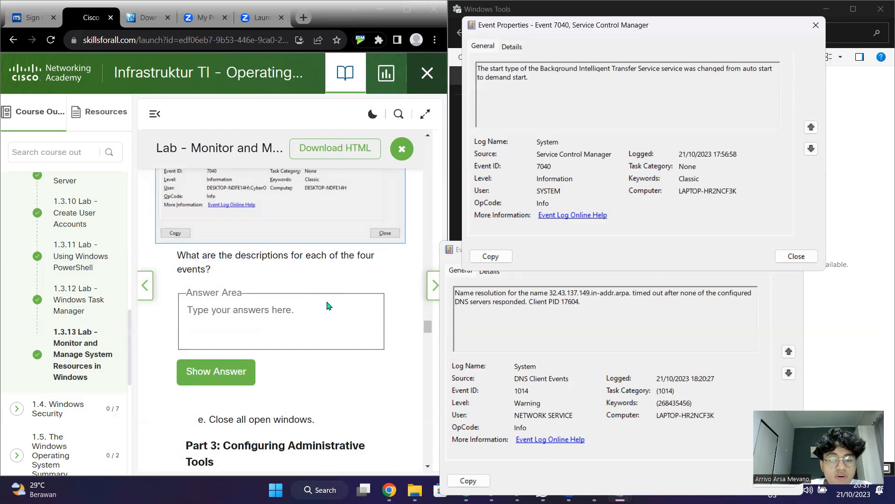
pyautogui.click(278, 304)
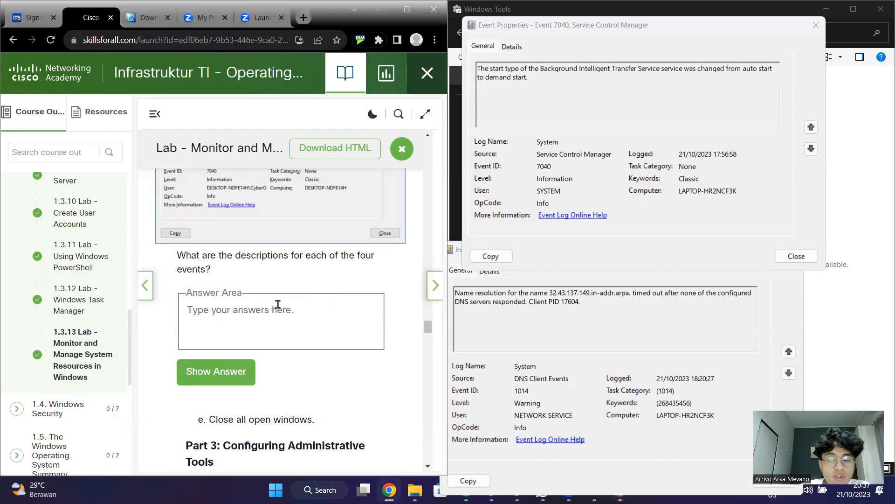
pyautogui.write('bervariasi')
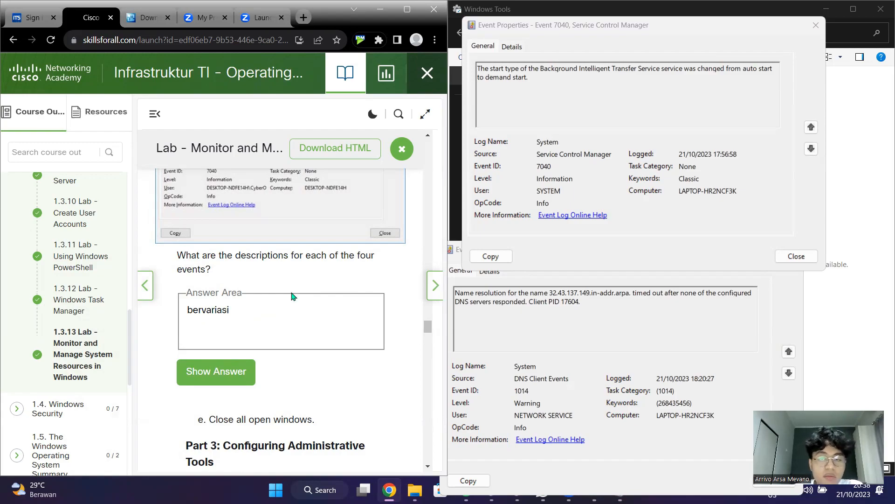
# Step: Extend the answer with ". salah satunya adalah" followed by the description copied from the 17:56:58 Background Intelligent Transfer Service event
pyautogui.click(745, 29)
pyautogui.moveTo(745, 29); pyautogui.dragTo(763, 48)
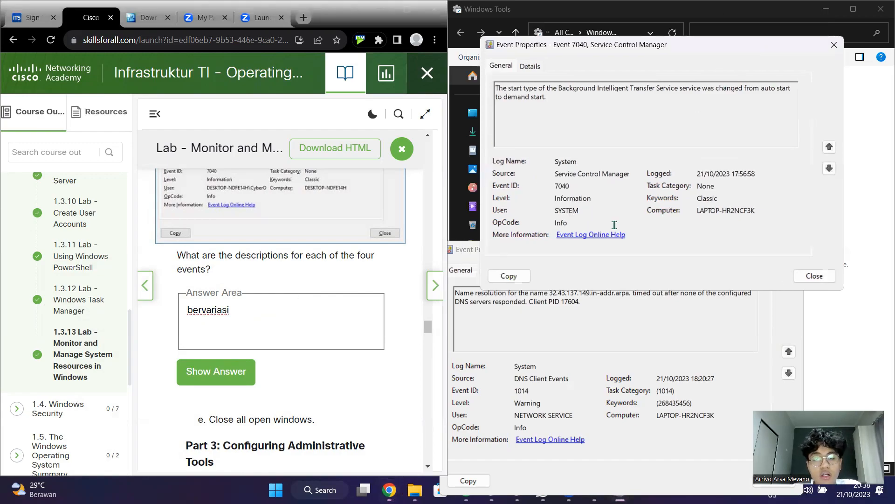
pyautogui.click(594, 312)
pyautogui.click(565, 112)
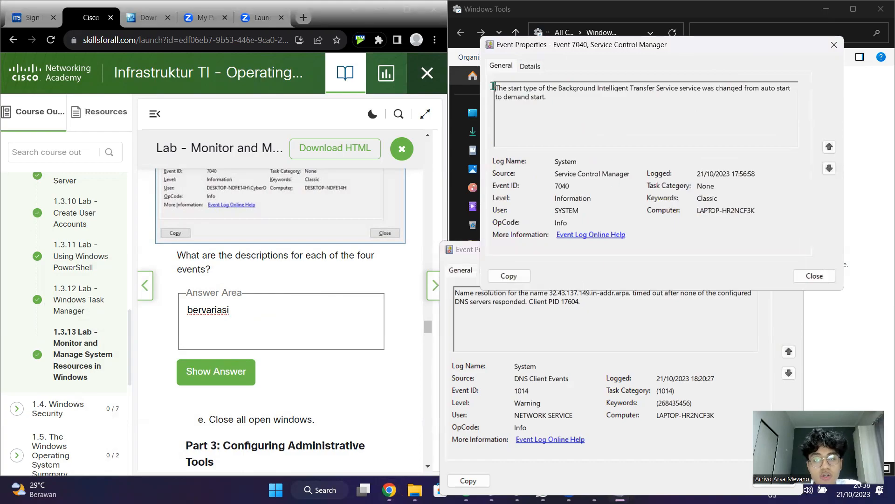
pyautogui.moveTo(560, 97); pyautogui.dragTo(474, 77)
pyautogui.hotkey('ctrl', 'c')
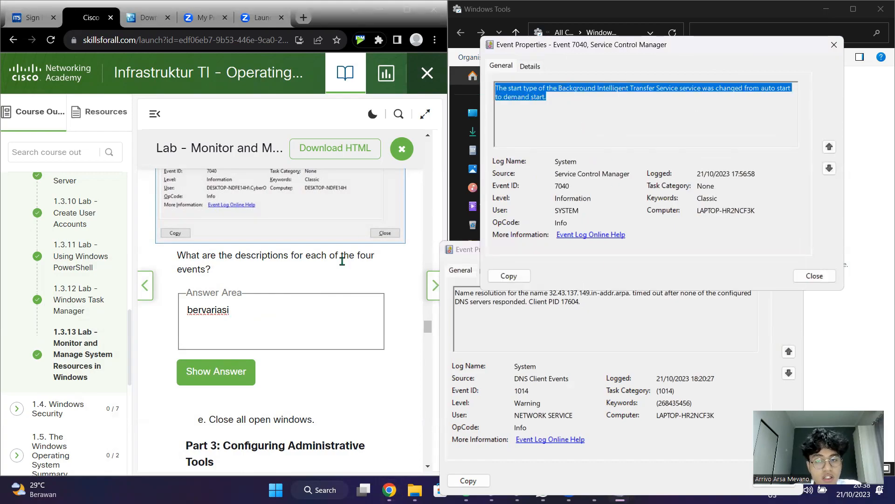
pyautogui.click(286, 322)
pyautogui.write('salah satunya adalah')
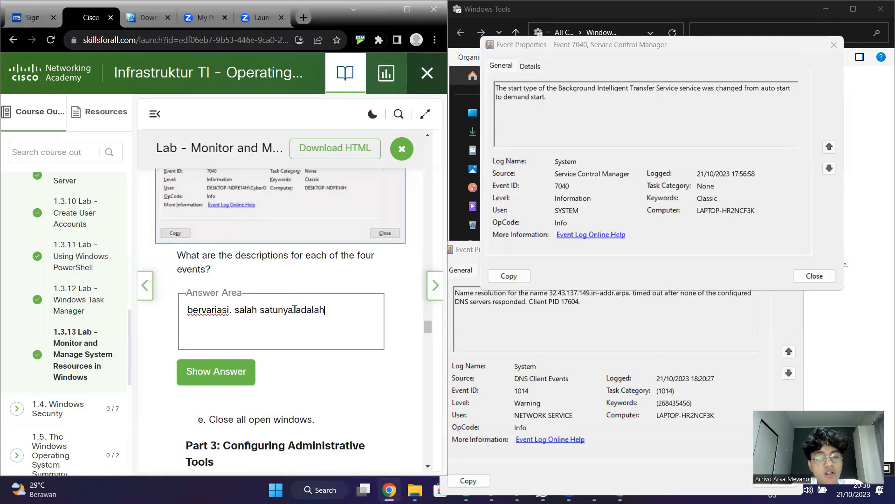
pyautogui.hotkey('ctrl', 'v')
pyautogui.scroll(-3, 389, 298)
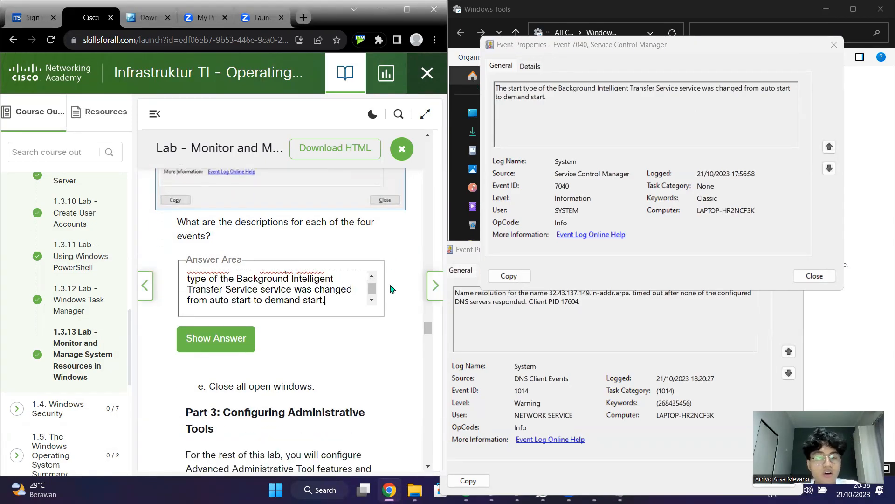
# Step: Following lab step e, close the two remaining event properties windows, Windows Tools and Control Panel
pyautogui.click(834, 44)
pyautogui.click(788, 248)
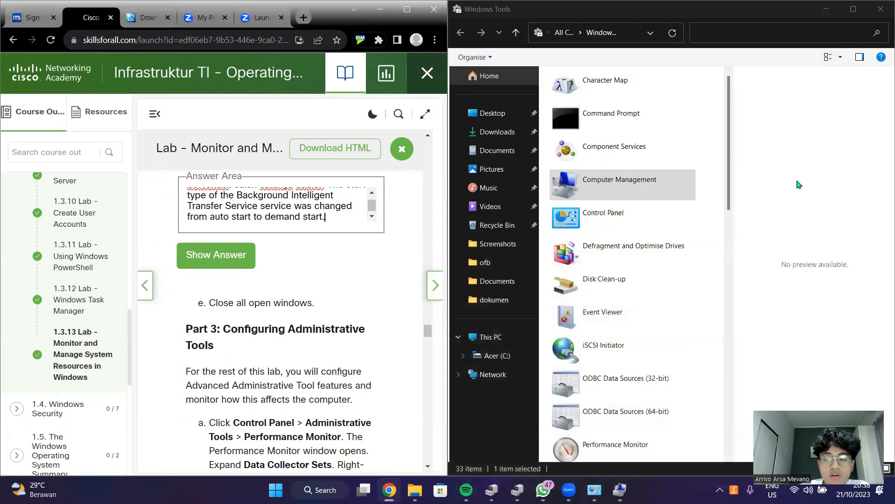
pyautogui.click(881, 9)
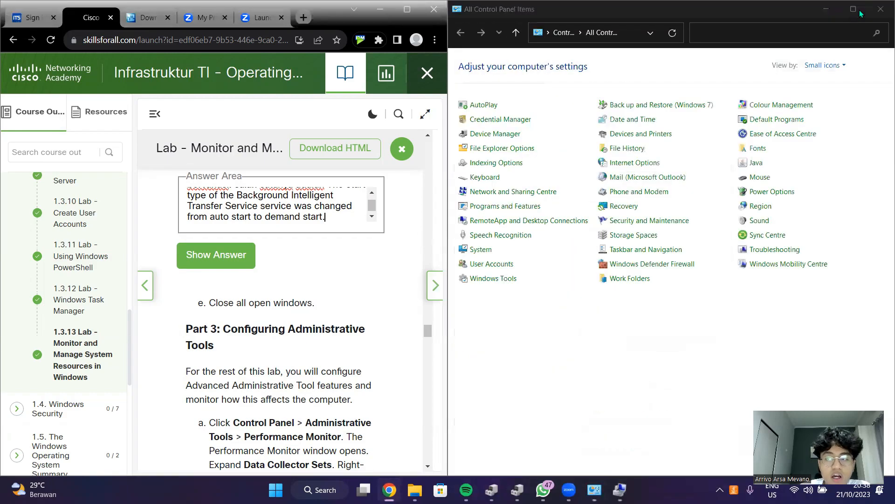
pyautogui.click(881, 8)
# Step: Following Part 3 step a, open Windows Tools from Control Panel, place it beside the lab page and close the Control Panel window
pyautogui.scroll(3, 361, 301)
pyautogui.scroll(3, 363, 298)
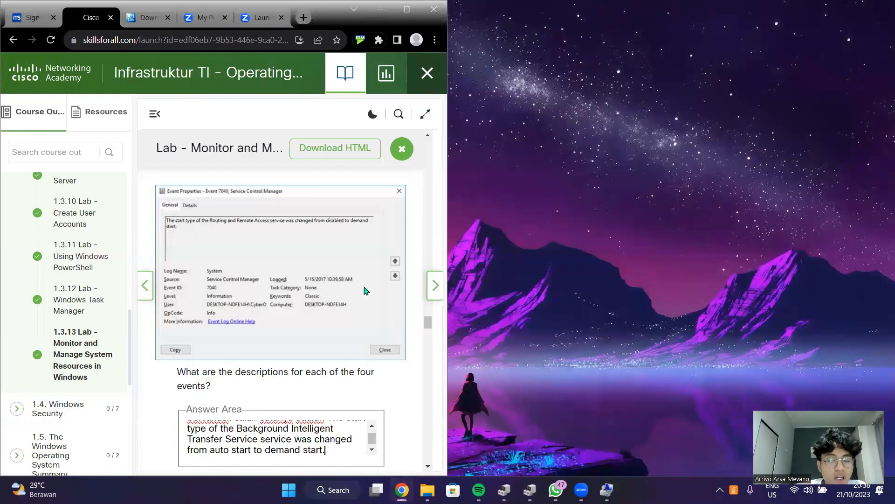
pyautogui.scroll(-3, 370, 280)
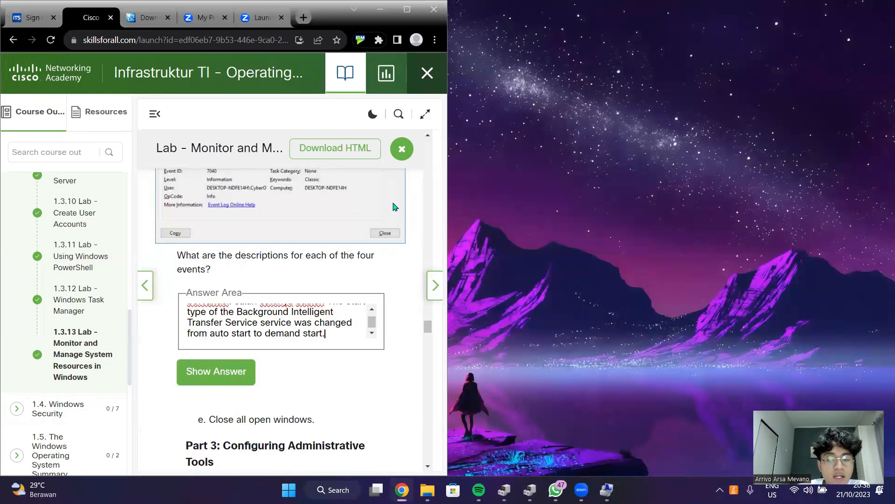
pyautogui.scroll(-5, 393, 206)
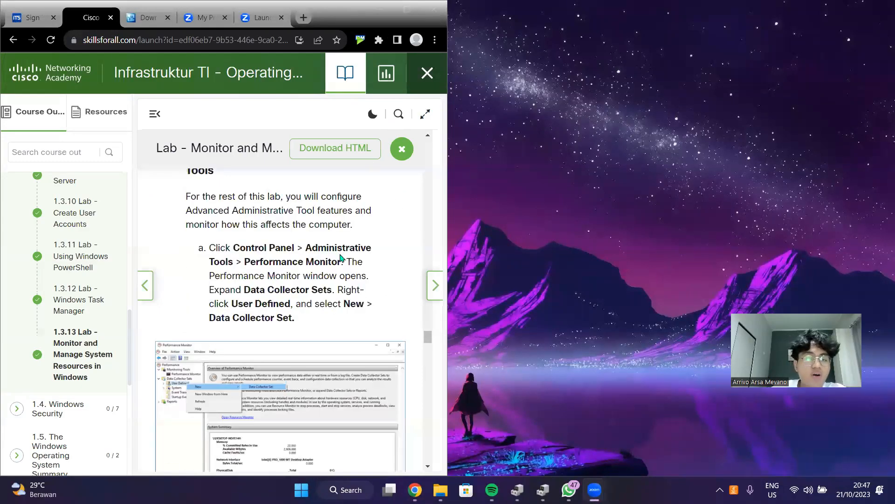
pyautogui.scroll(3, 334, 247)
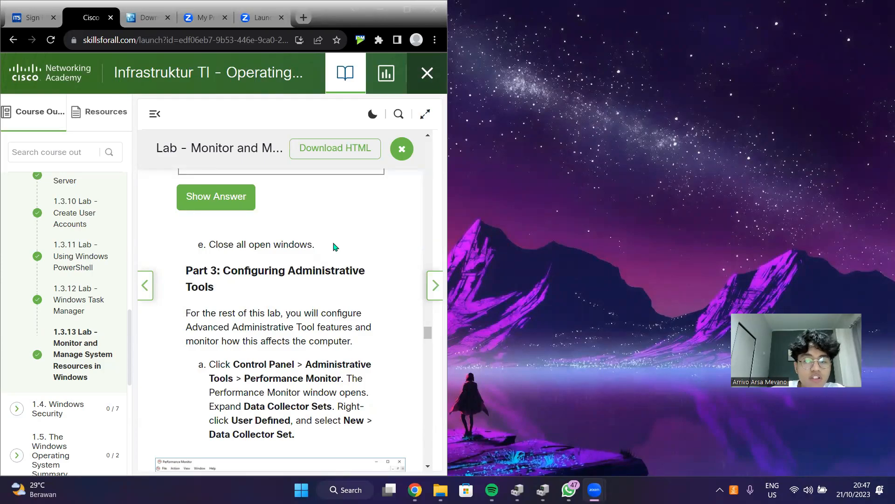
pyautogui.scroll(-1, 334, 246)
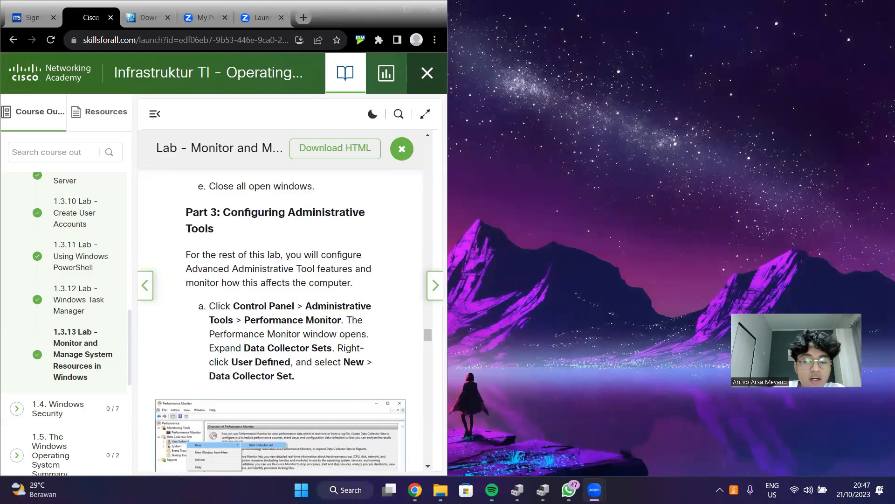
pyautogui.click(349, 488)
pyautogui.click(332, 134)
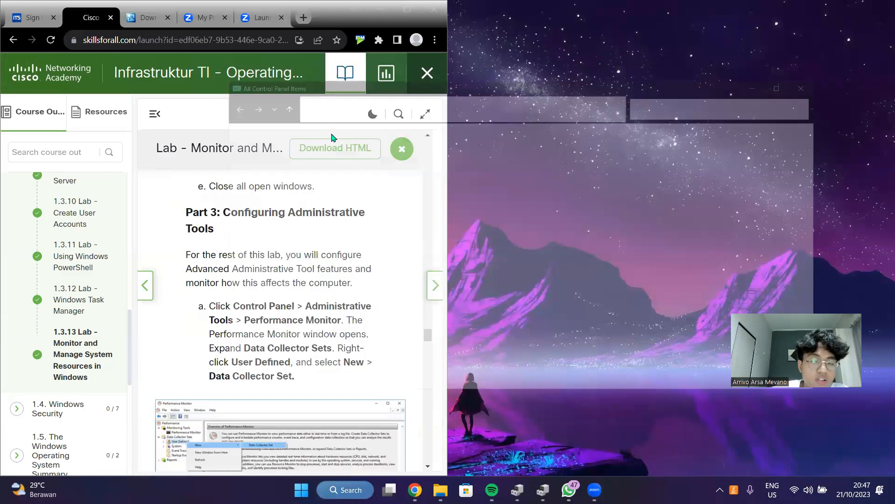
pyautogui.press('super+Right')
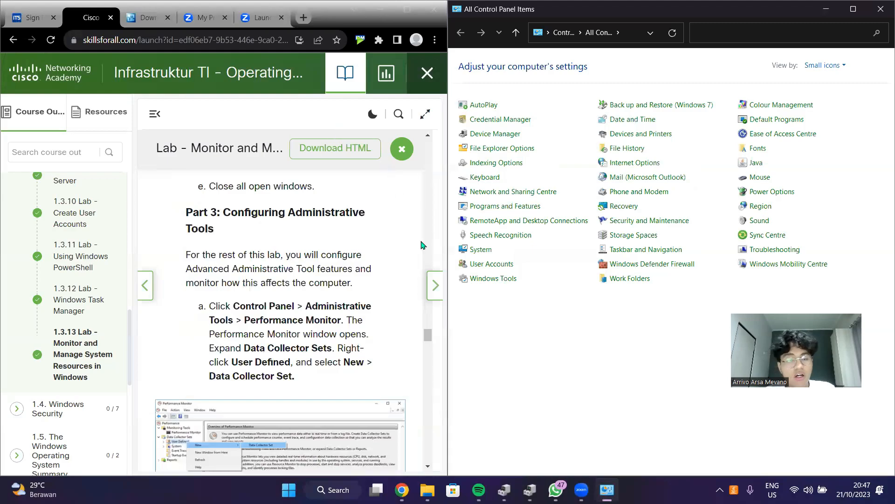
pyautogui.click(492, 280)
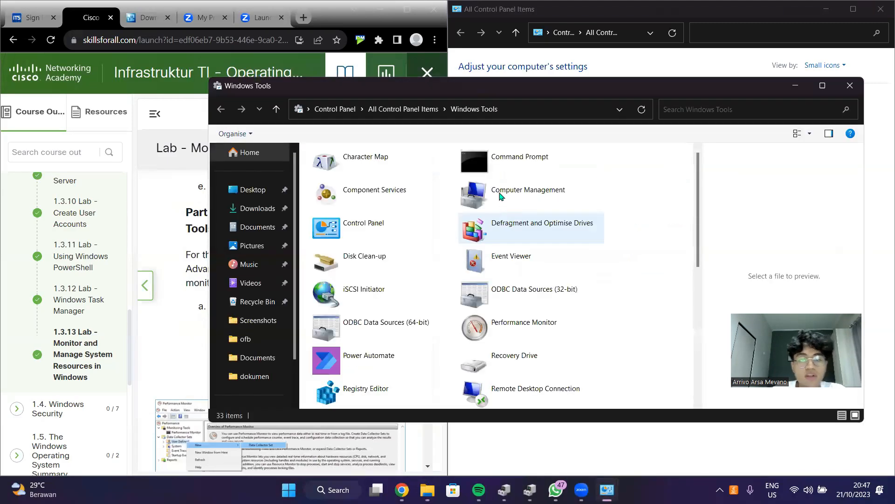
pyautogui.click(881, 9)
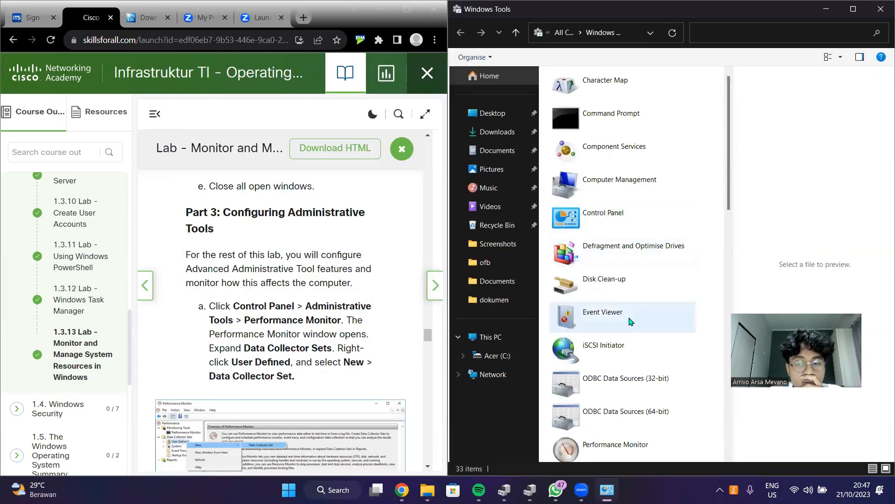
# Step: Open Performance Monitor from Windows Tools and place its window beside the lab instructions
pyautogui.scroll(-3, 618, 233)
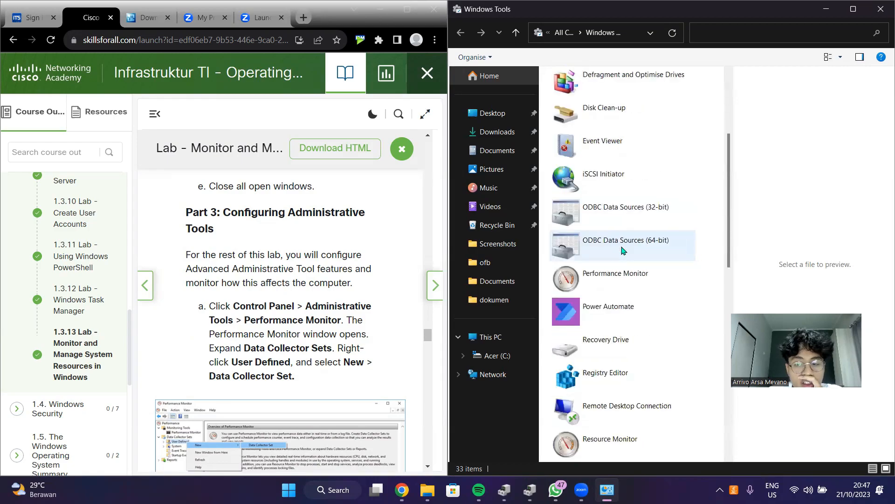
pyautogui.doubleClick(626, 282)
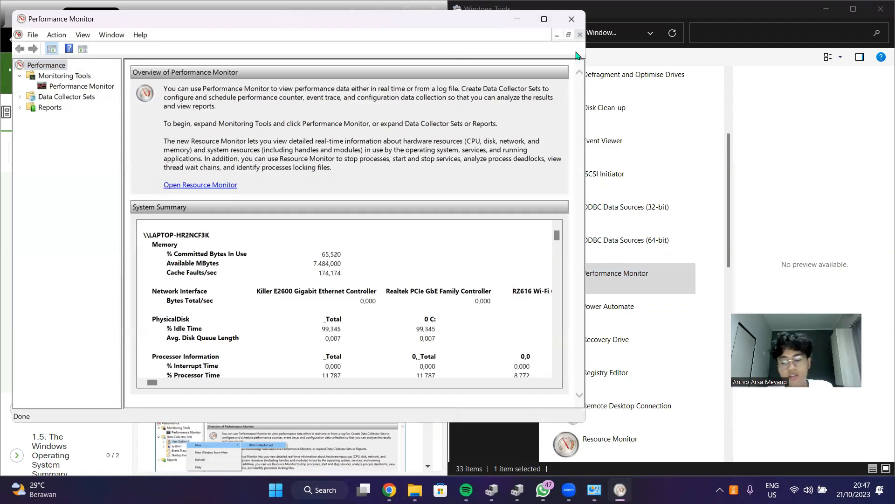
pyautogui.press('super+Right')
pyautogui.scroll(-1, 278, 252)
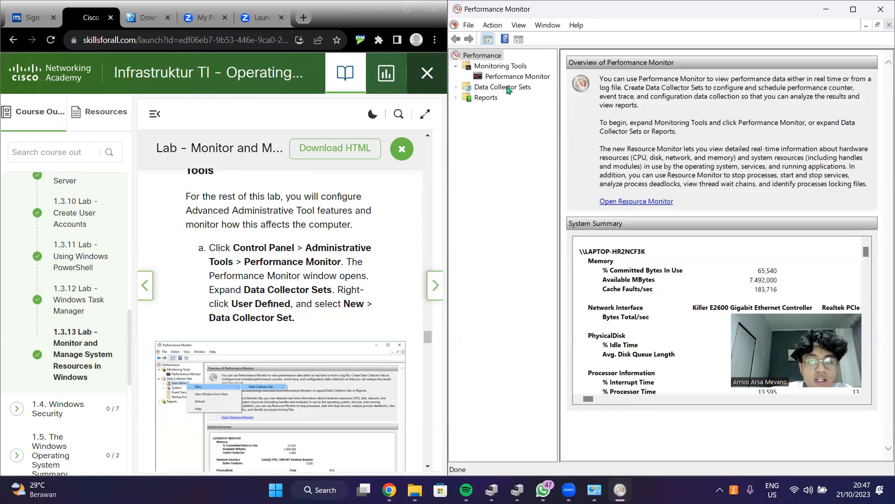
# Step: Expand Data Collector Sets in Performance Monitor and start a new Data Collector Set under User Defined
pyautogui.click(456, 88)
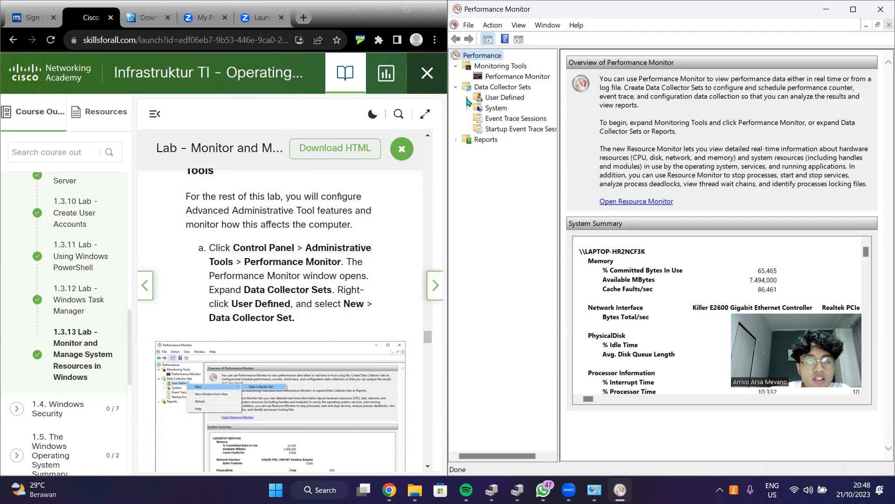
pyautogui.click(486, 99)
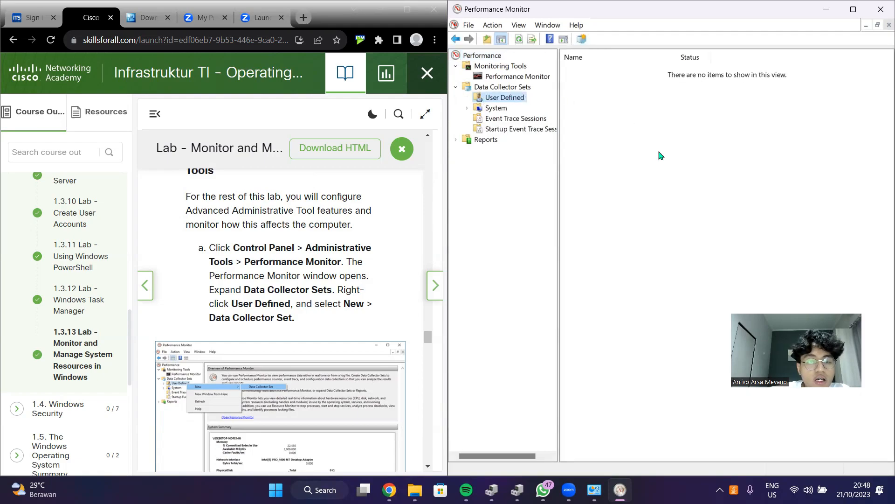
pyautogui.rightClick(641, 98)
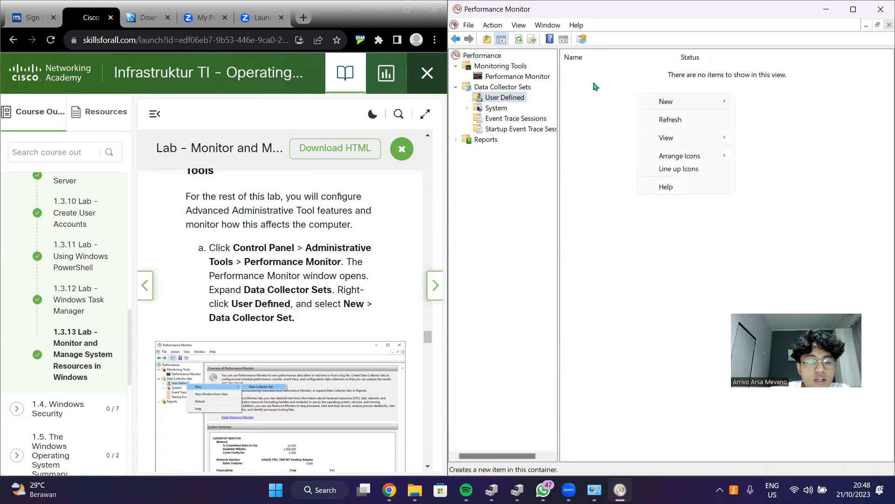
pyautogui.rightClick(508, 95)
pyautogui.moveTo(529, 107)
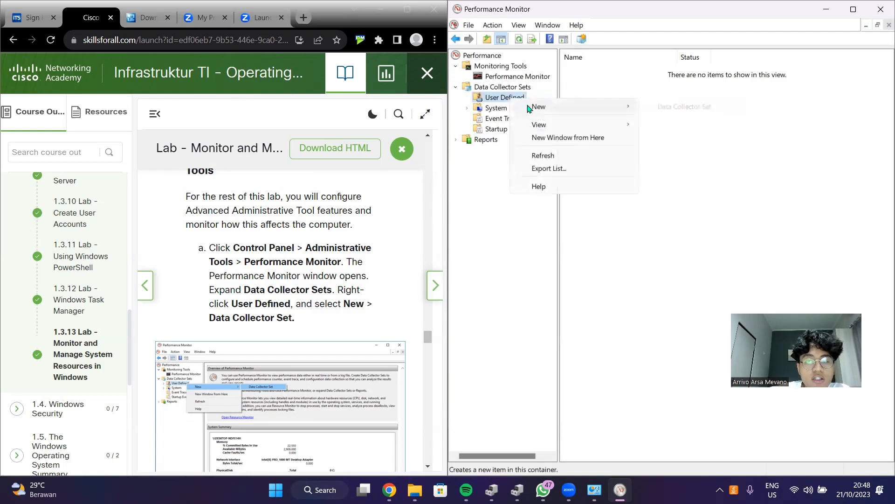
pyautogui.click(677, 108)
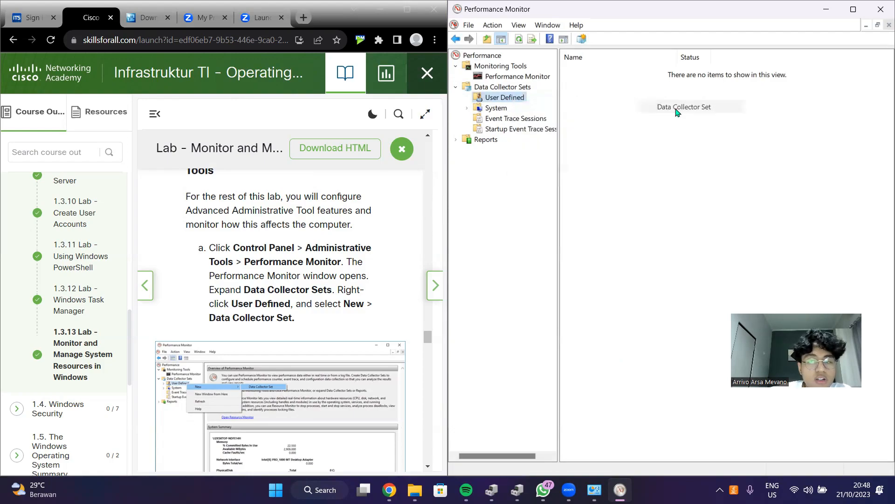
# Step: Keep the default name New Data Collector Set, choose Create manually (Advanced) and continue to the data type page
pyautogui.scroll(-1, 280, 305)
pyautogui.scroll(-9, 280, 306)
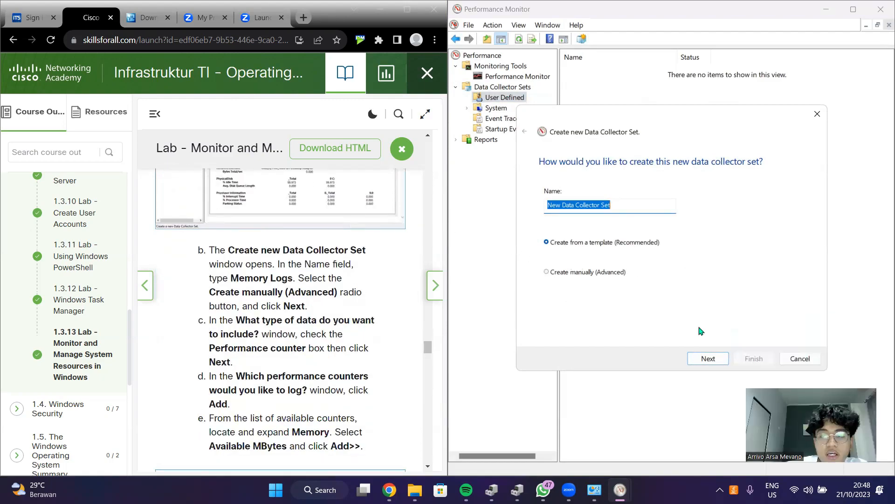
pyautogui.click(583, 273)
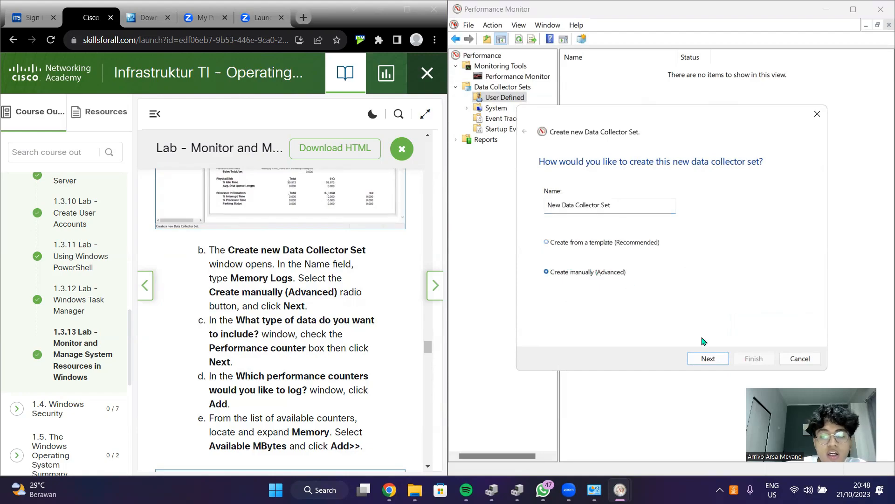
pyautogui.click(705, 359)
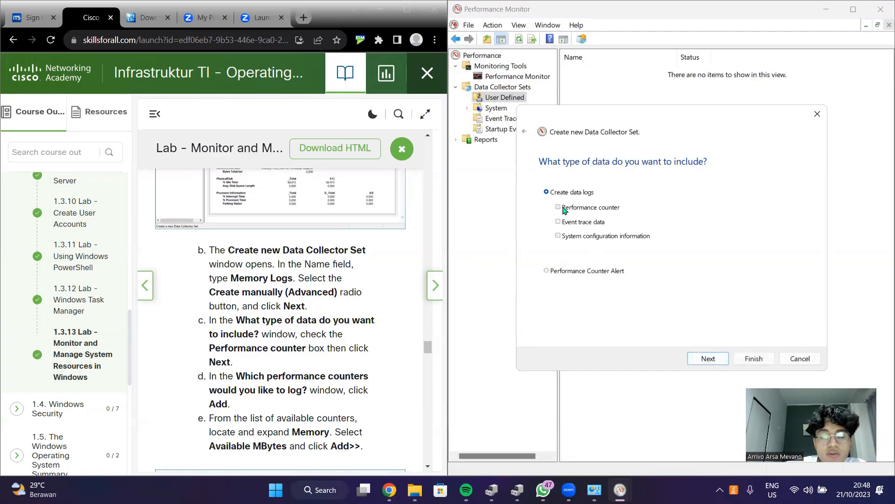
# Step: Include Performance counter data in the new set's data logs and continue to the counter selection page
pyautogui.click(709, 359)
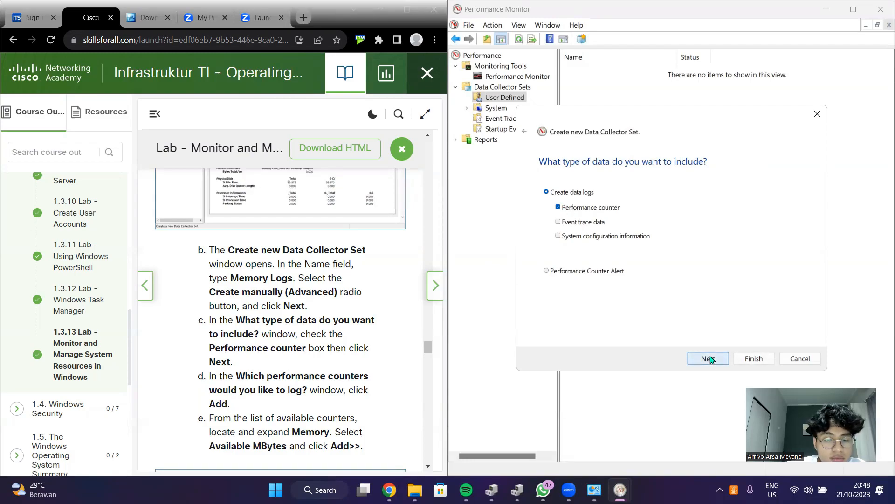
pyautogui.click(709, 359)
pyautogui.scroll(-1, 331, 306)
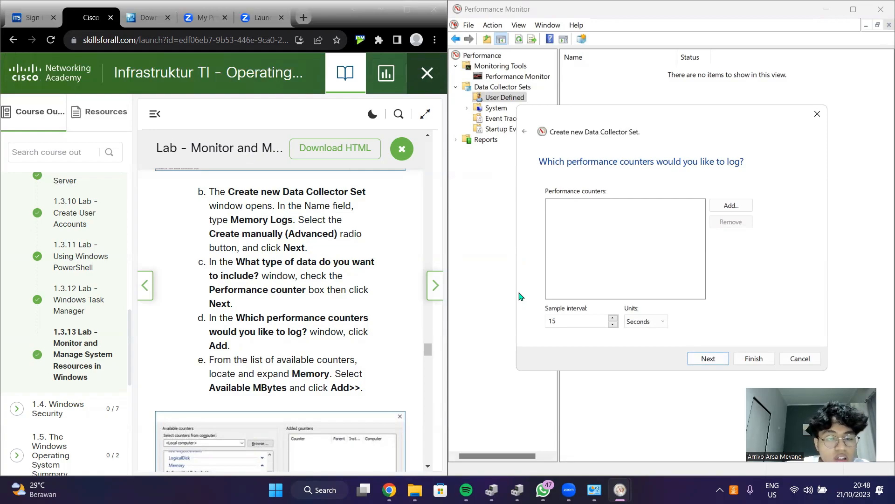
# Step: Start adding performance counters and expand the Memory category among the local computer's available counters
pyautogui.click(731, 206)
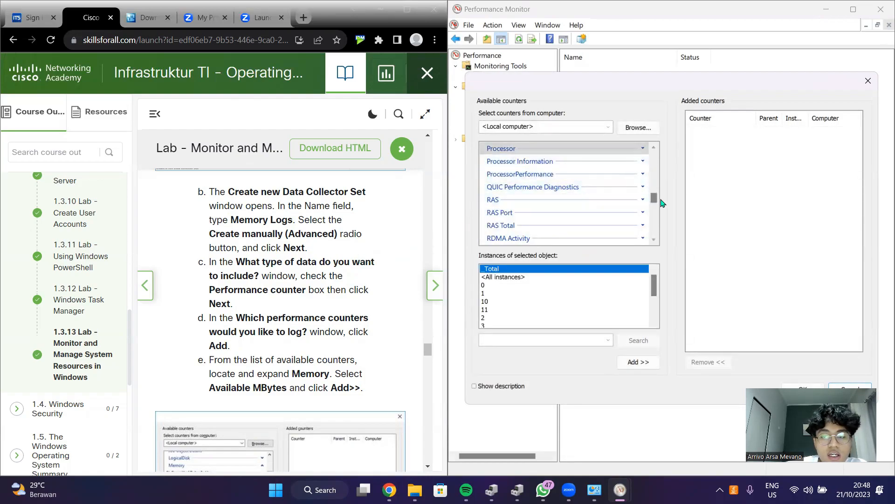
pyautogui.scroll(4, 630, 191)
pyautogui.scroll(-6, 631, 191)
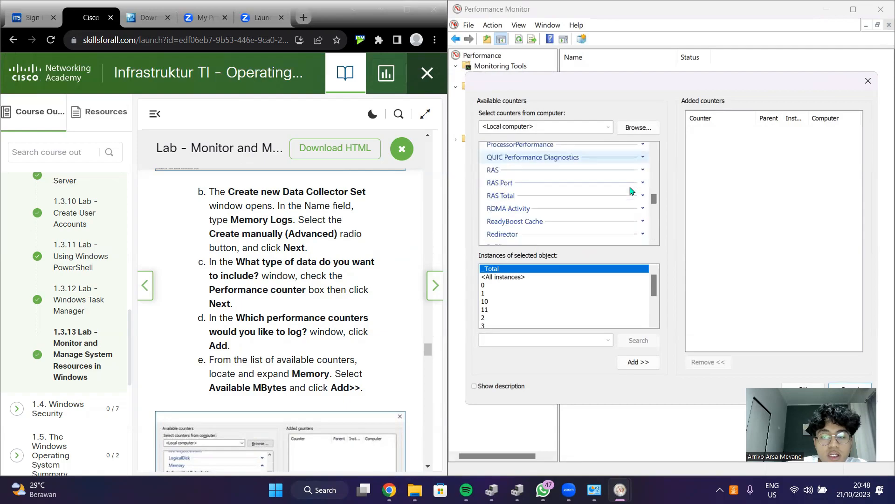
pyautogui.scroll(-6, 631, 190)
pyautogui.scroll(9, 620, 191)
pyautogui.scroll(10, 610, 191)
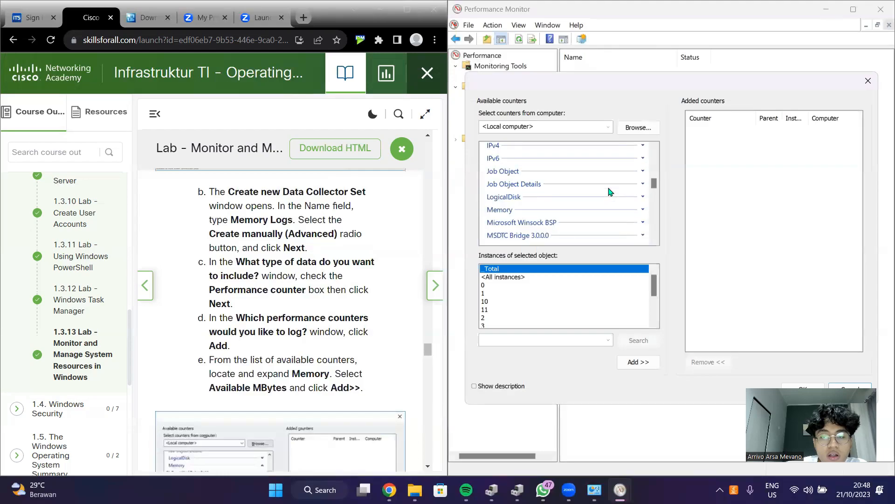
pyautogui.click(641, 211)
pyautogui.click(643, 210)
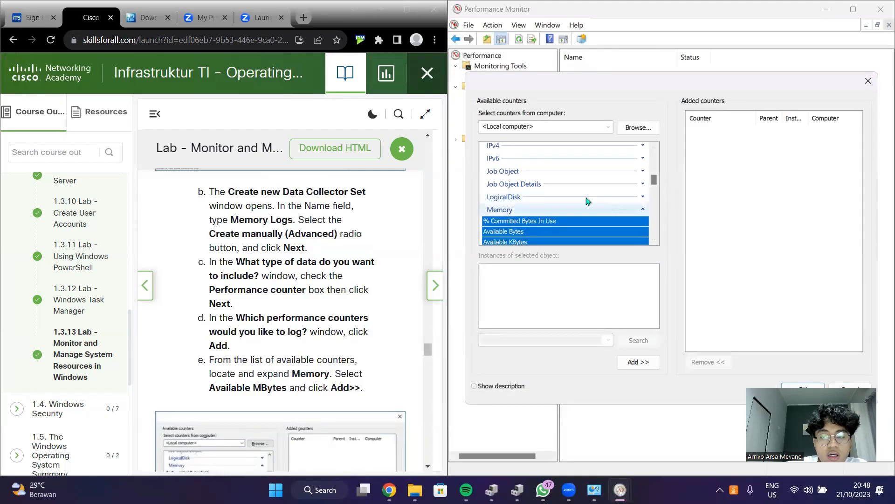
# Step: Add only the Available MBytes memory counter to the added counters and confirm the selection
pyautogui.scroll(-1, 579, 192)
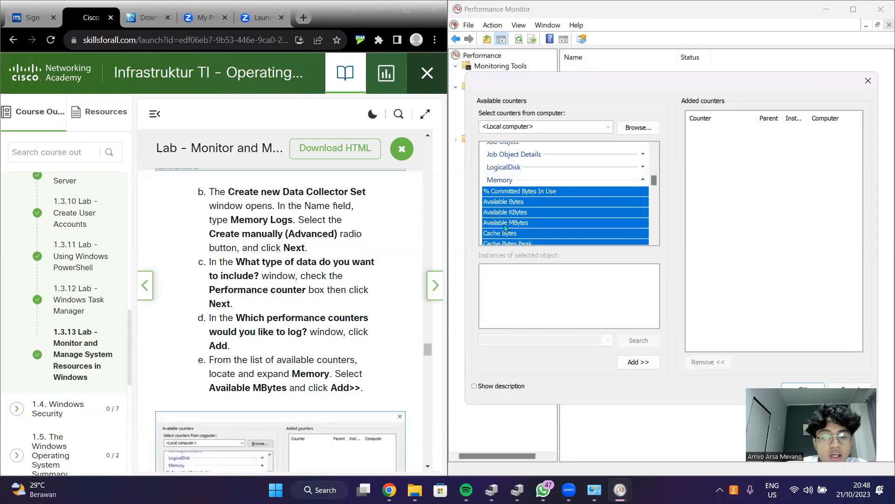
pyautogui.scroll(-1, 376, 277)
pyautogui.click(526, 223)
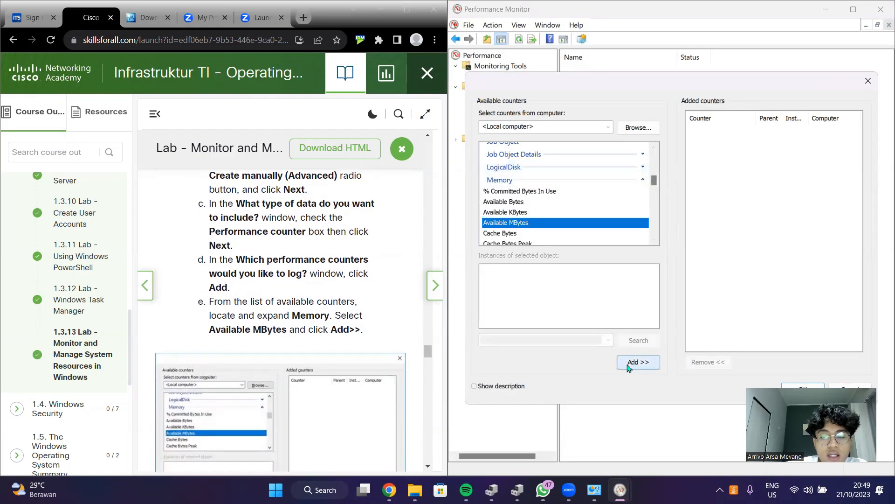
pyautogui.click(645, 367)
pyautogui.scroll(-4, 281, 279)
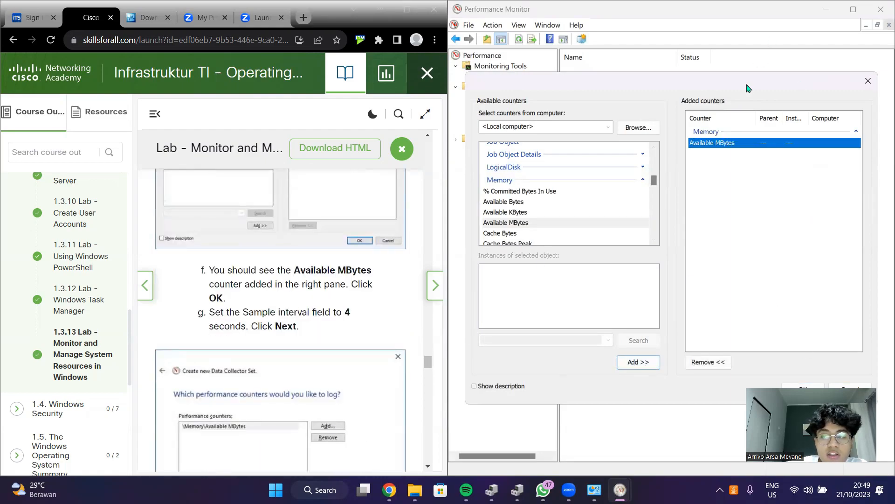
pyautogui.moveTo(748, 85); pyautogui.dragTo(714, 19)
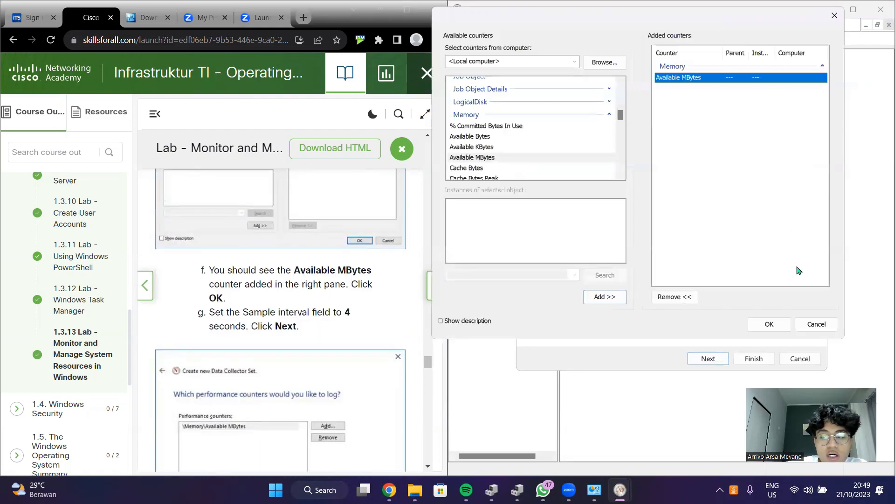
pyautogui.click(765, 325)
# Step: Set the sample interval to 4 seconds and continue to the save location page
pyautogui.click(578, 322)
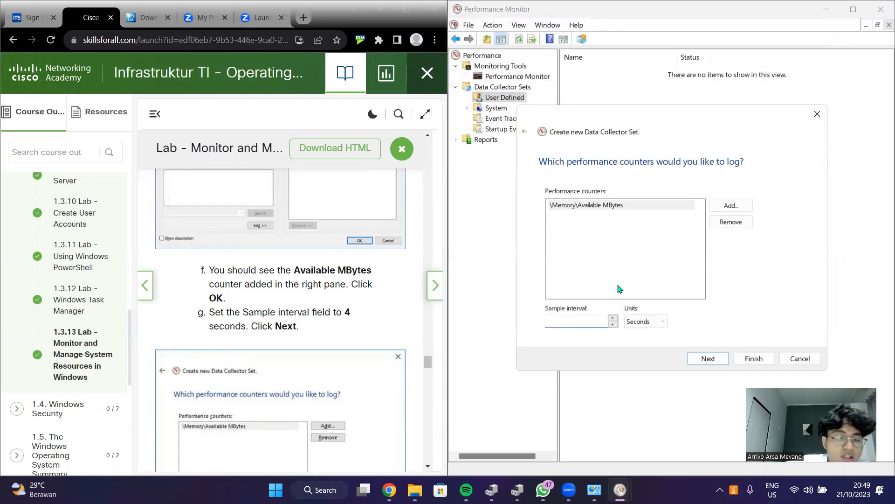
pyautogui.click(708, 358)
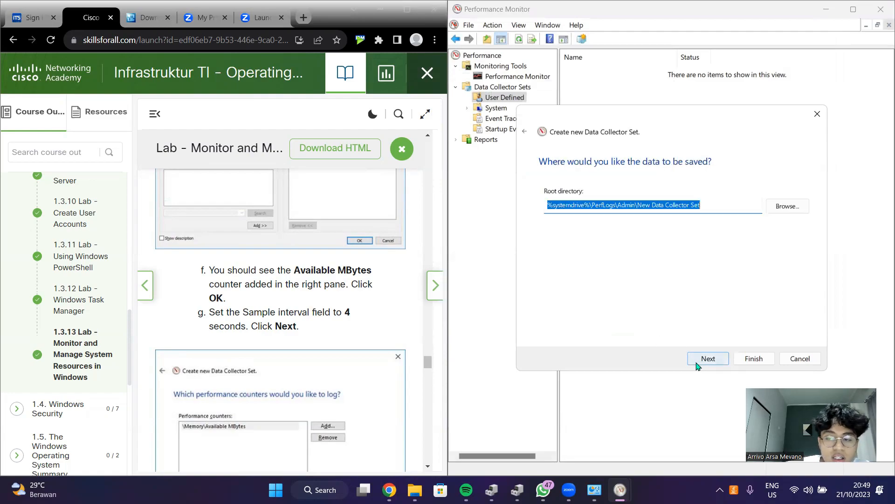
# Step: Following lab steps h and i, choose the PerfLogs folder on the C: drive as the root directory for the collected data
pyautogui.scroll(-1, 331, 311)
pyautogui.scroll(-3, 331, 311)
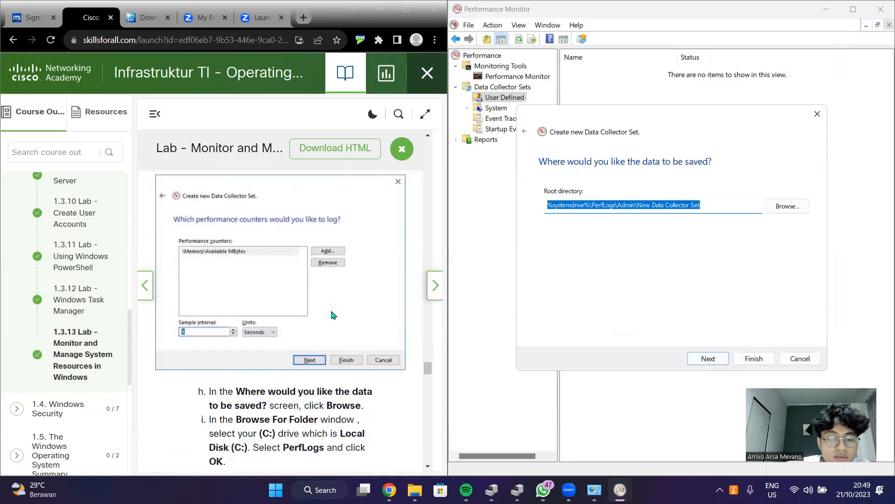
pyautogui.scroll(-1, 334, 312)
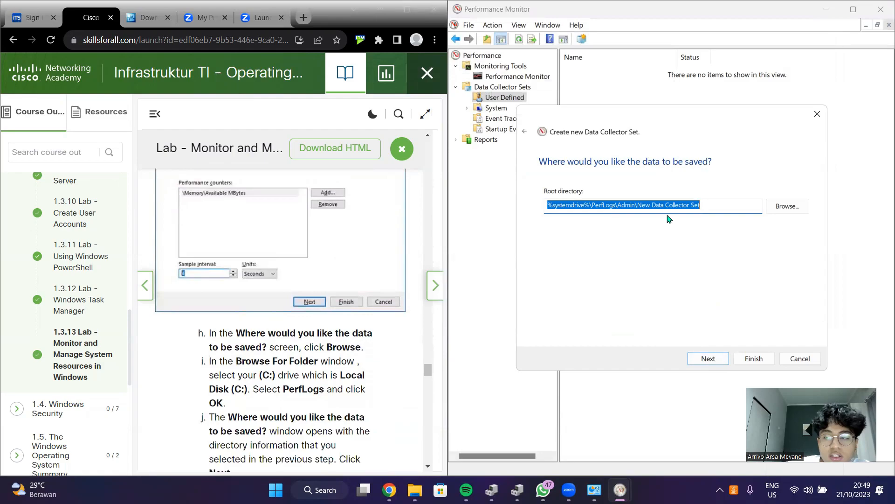
pyautogui.click(788, 206)
pyautogui.click(604, 198)
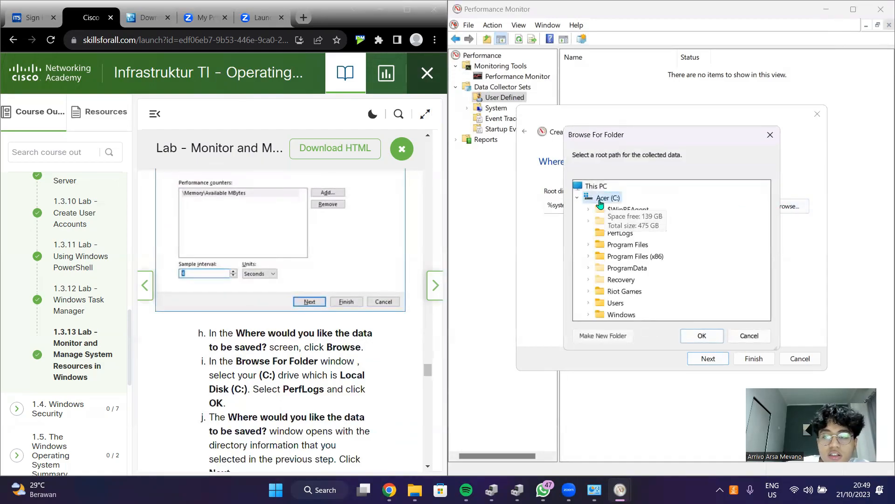
pyautogui.click(620, 234)
pyautogui.click(702, 336)
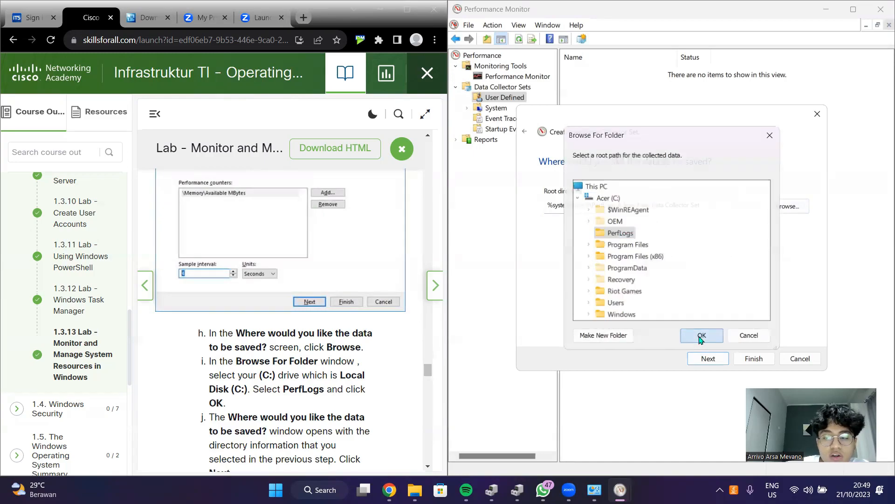
# Step: Continue to the final wizard page and finish creating the data collector set with the Save and close option
pyautogui.scroll(-1, 378, 318)
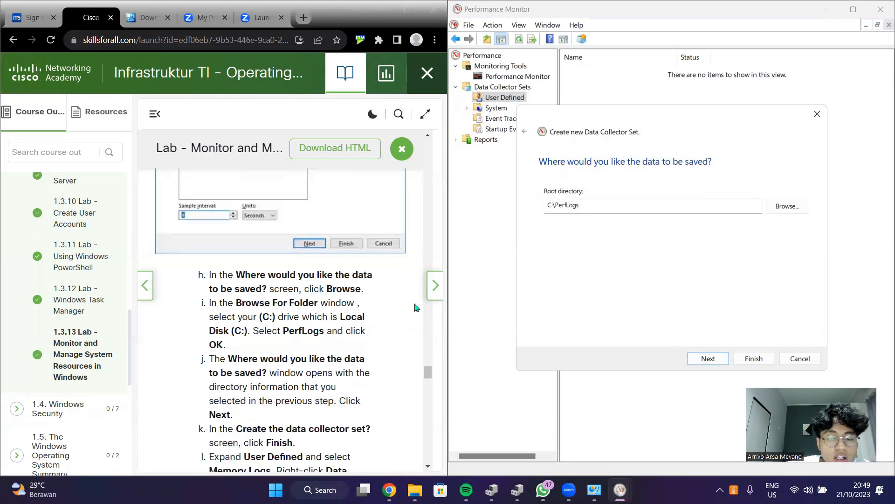
pyautogui.click(708, 358)
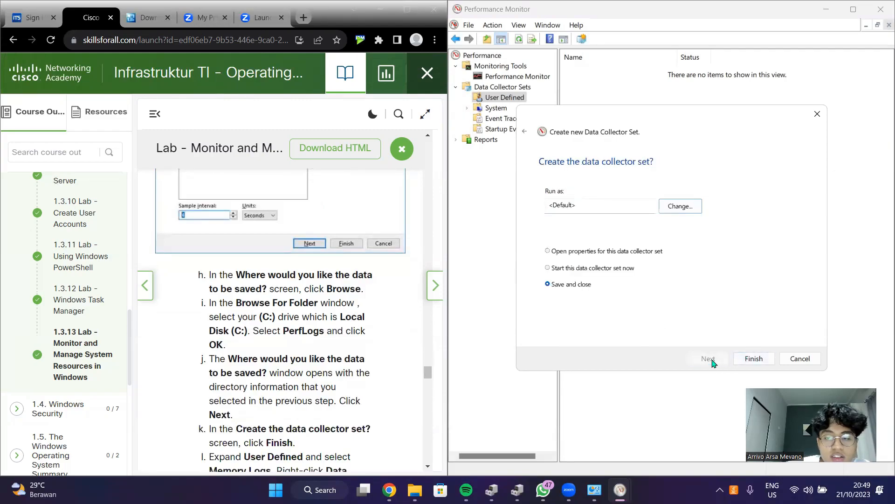
pyautogui.scroll(-1, 343, 344)
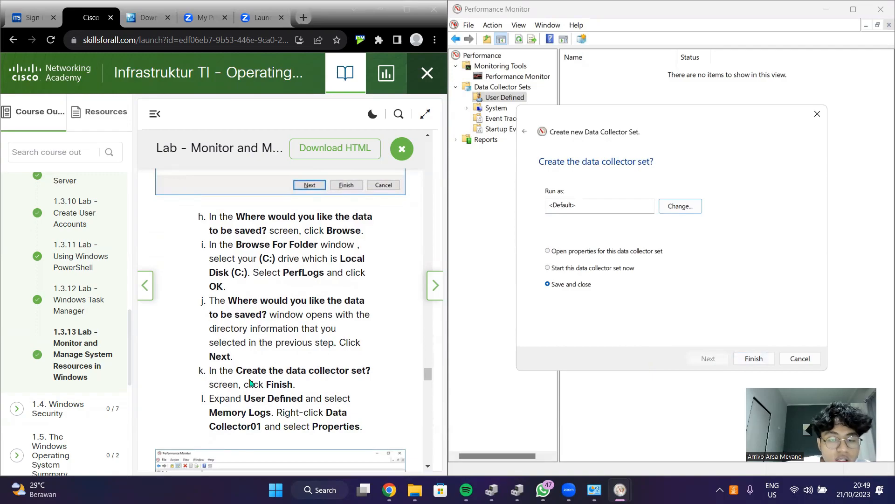
pyautogui.click(755, 358)
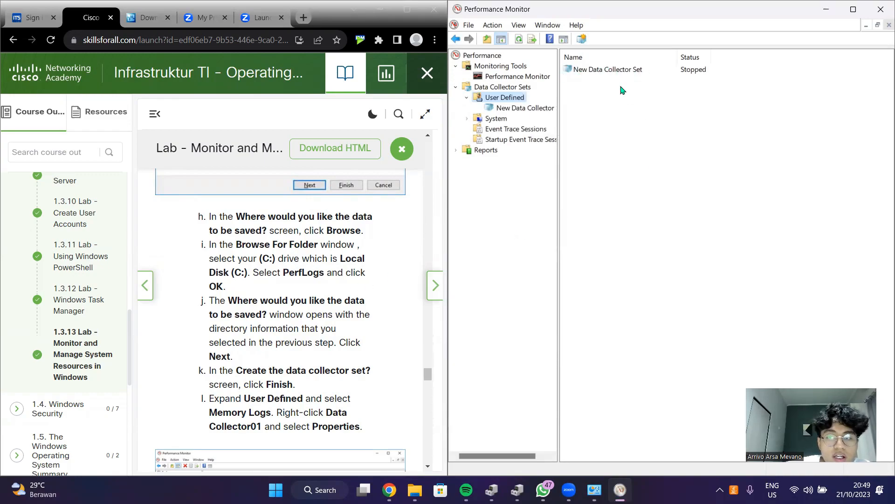
pyautogui.rightClick(621, 71)
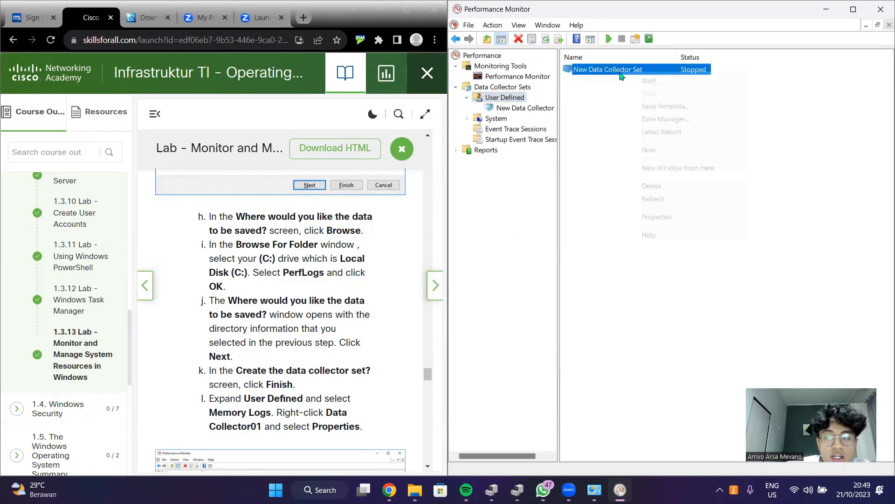
pyautogui.click(658, 217)
pyautogui.scroll(-5, 335, 273)
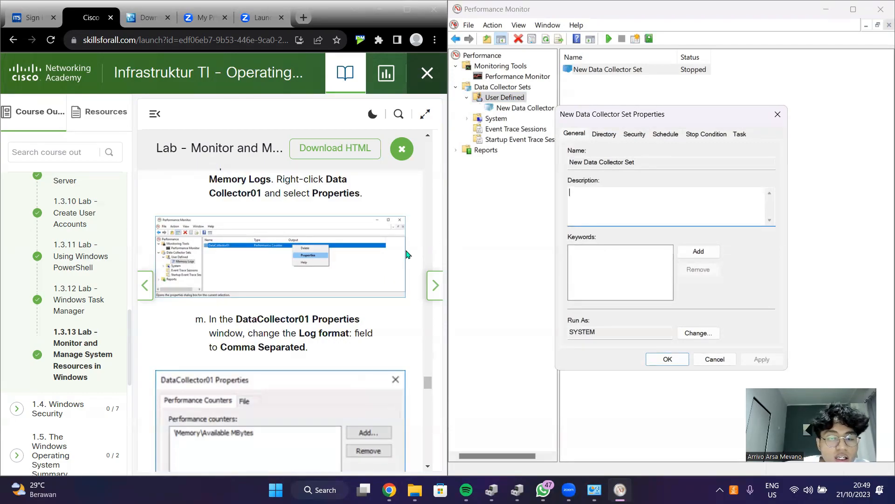
pyautogui.click(603, 135)
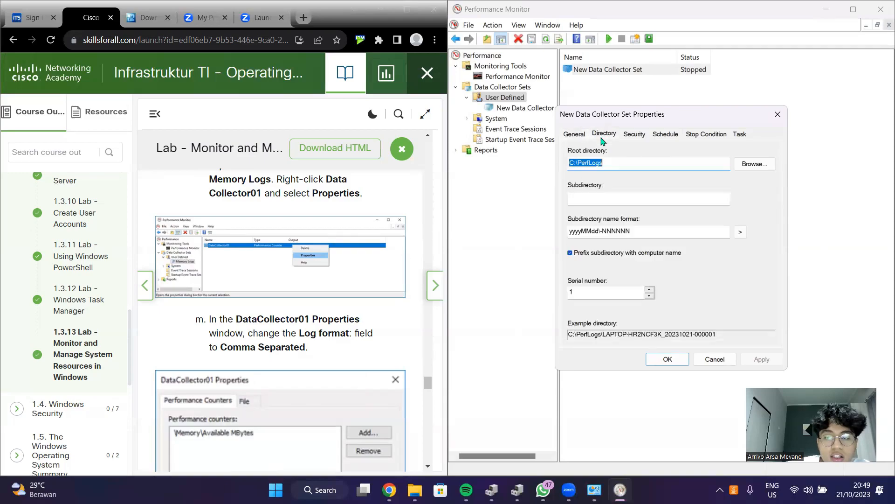
pyautogui.click(582, 138)
pyautogui.click(605, 135)
pyautogui.click(636, 134)
pyautogui.click(584, 139)
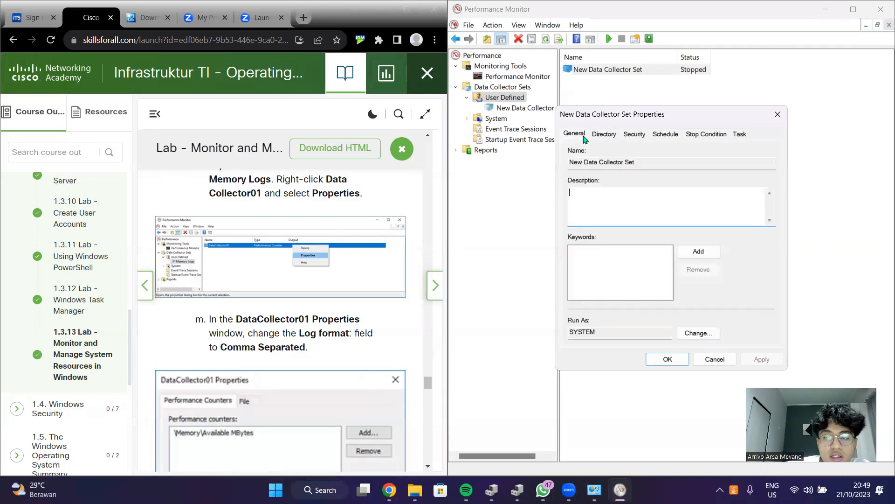
pyautogui.click(692, 133)
pyautogui.click(575, 134)
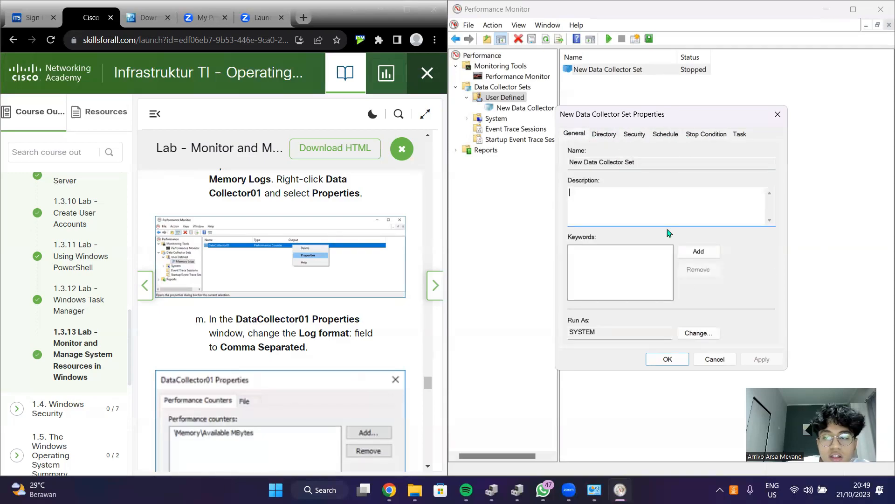
pyautogui.click(689, 254)
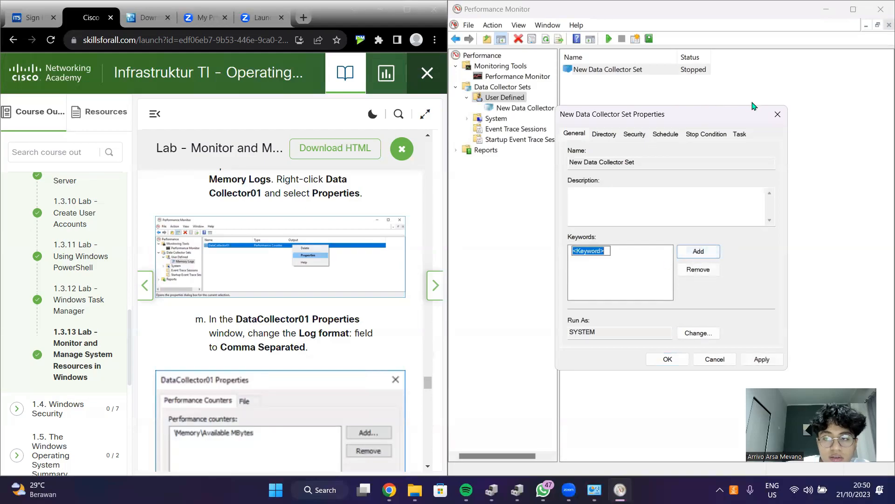
pyautogui.click(777, 113)
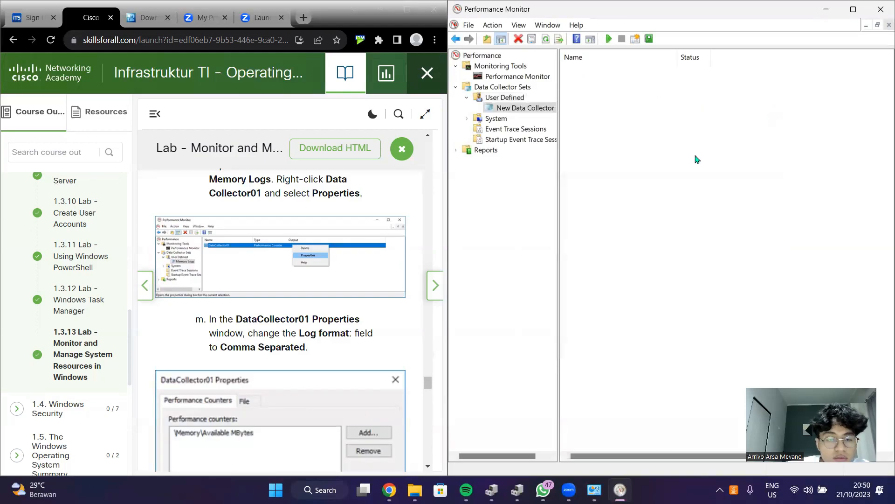
# Step: In the new collector set, open the properties of DataCollector01, change its log format to Comma Separated and confirm
pyautogui.click(626, 71)
pyautogui.rightClick(627, 71)
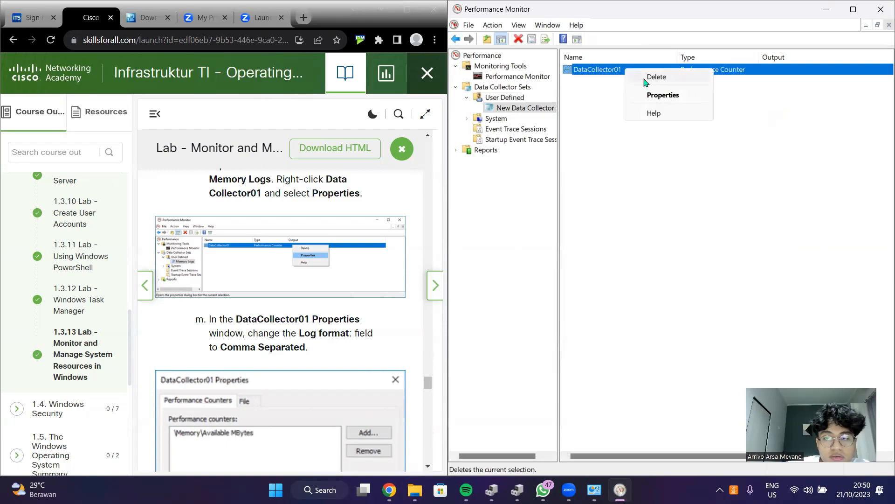
pyautogui.click(655, 98)
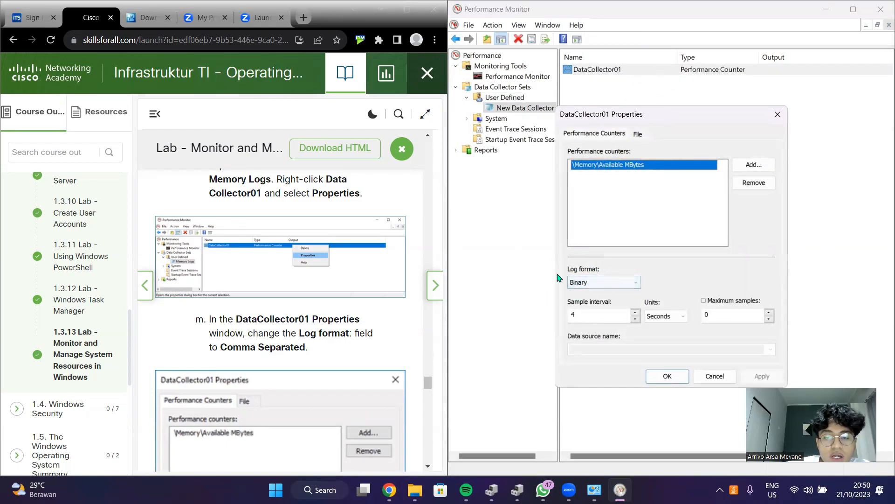
pyautogui.scroll(-1, 349, 349)
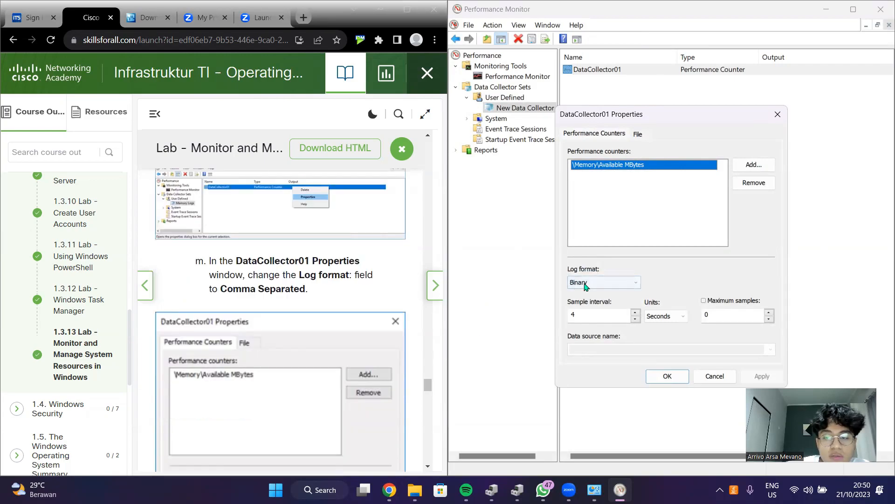
pyautogui.click(585, 282)
pyautogui.click(584, 300)
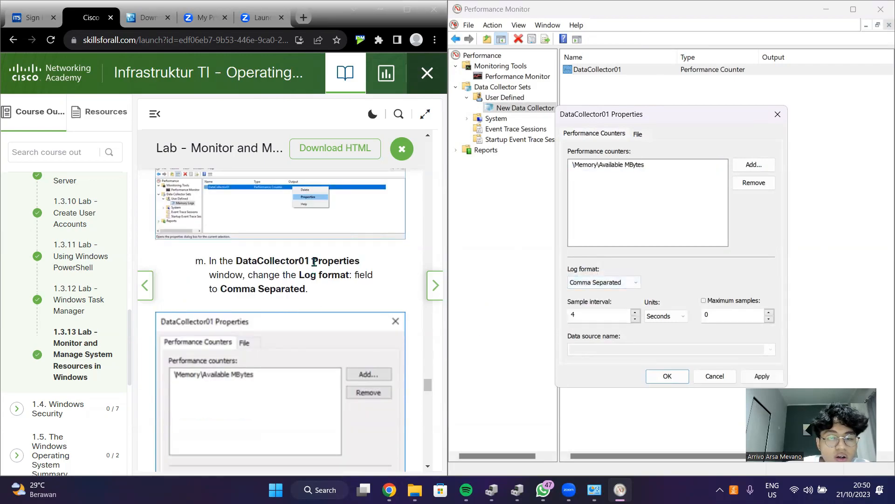
pyautogui.scroll(-4, 314, 262)
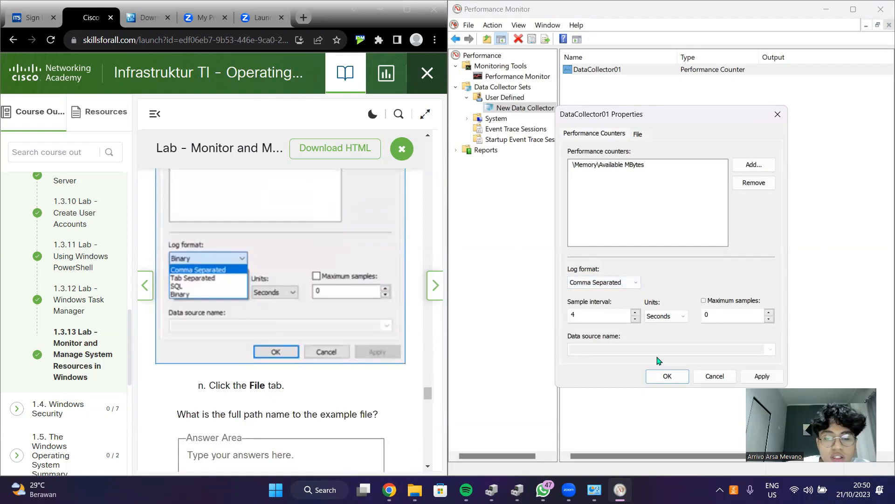
pyautogui.scroll(-2, 437, 337)
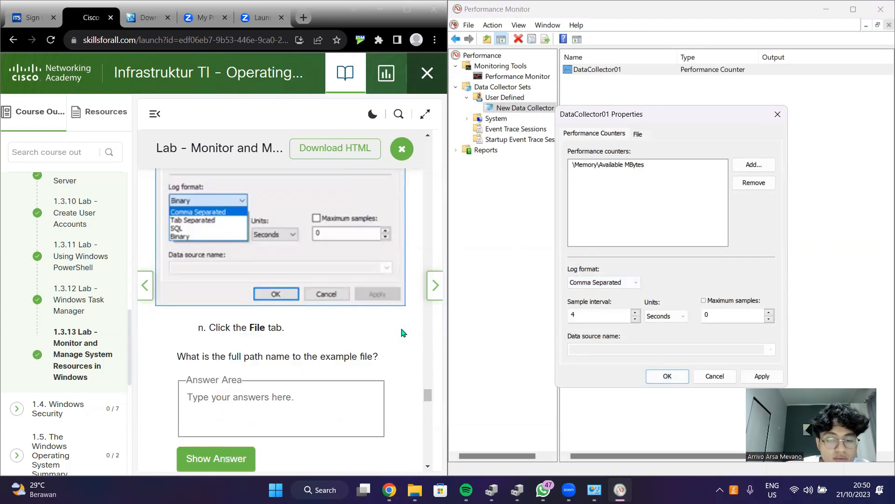
pyautogui.scroll(1, 437, 334)
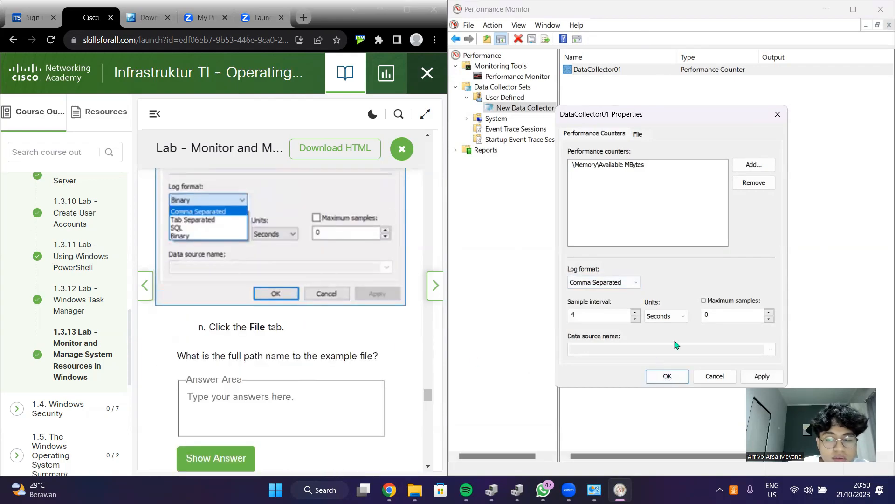
pyautogui.click(673, 375)
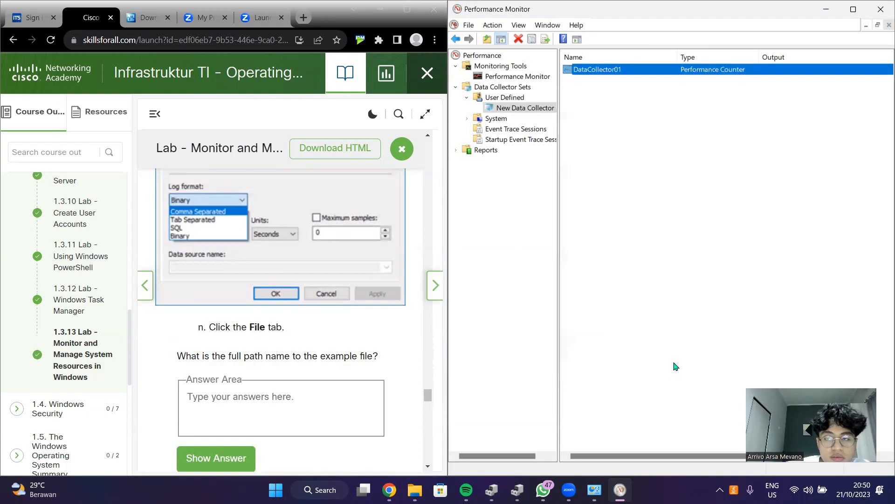
# Step: Reopen the properties of DataCollector01 and show its file settings with the example file name
pyautogui.click(638, 98)
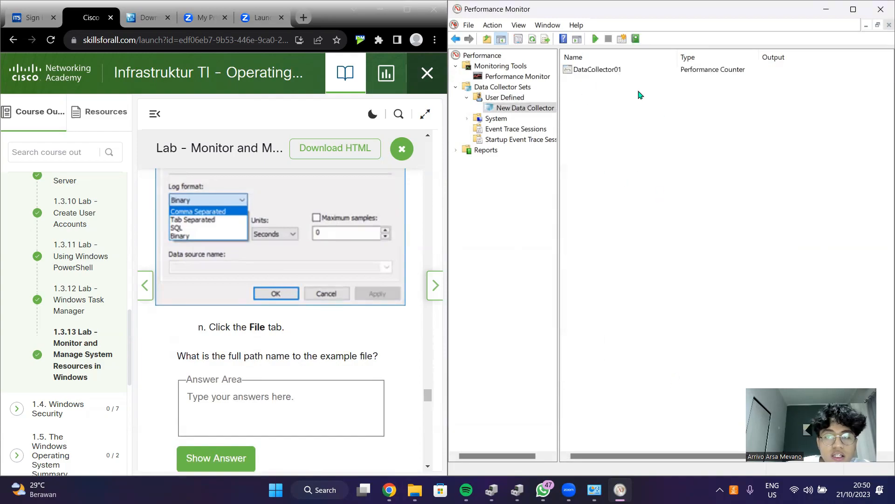
pyautogui.doubleClick(588, 69)
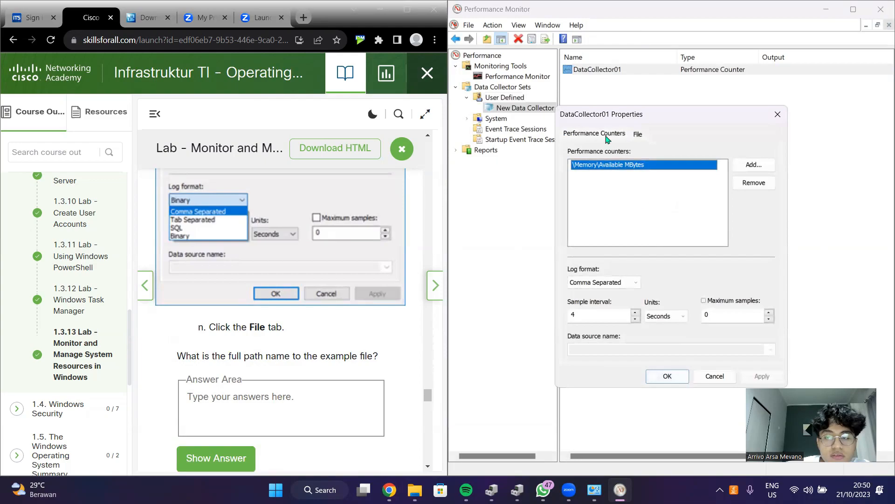
pyautogui.click(641, 134)
pyautogui.click(597, 135)
pyautogui.click(641, 135)
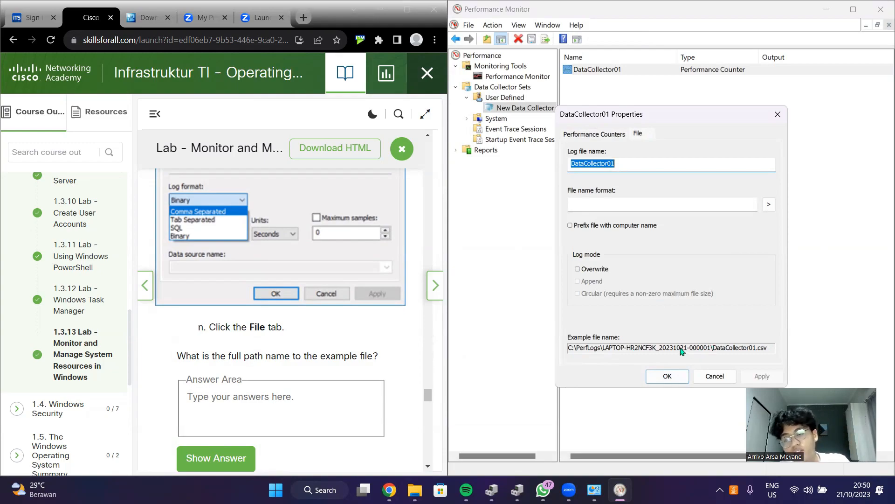
pyautogui.click(286, 402)
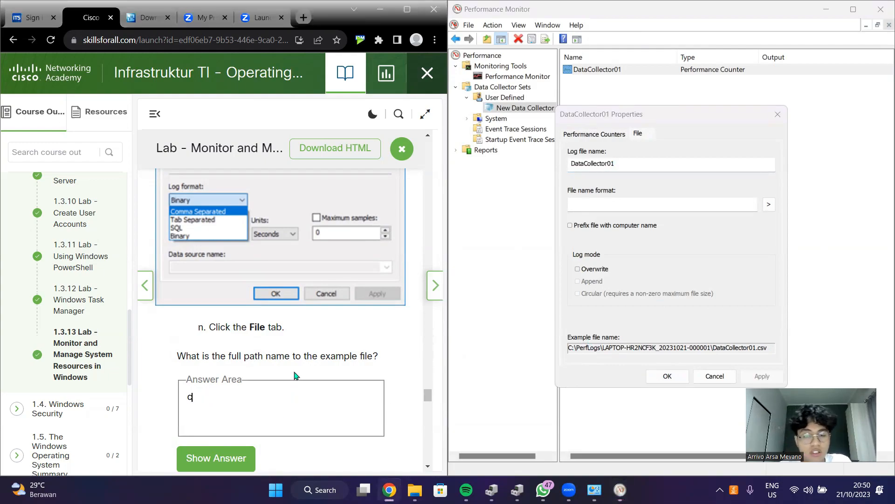
pyautogui.write('C:/P')
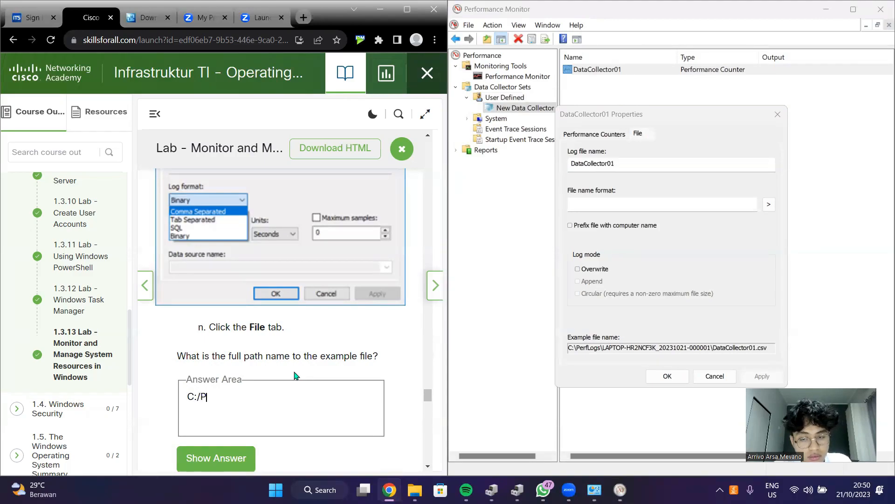
pyautogui.press('BackSpace')
pyautogui.press('BackSpace')
pyautogui.write('Logs/')
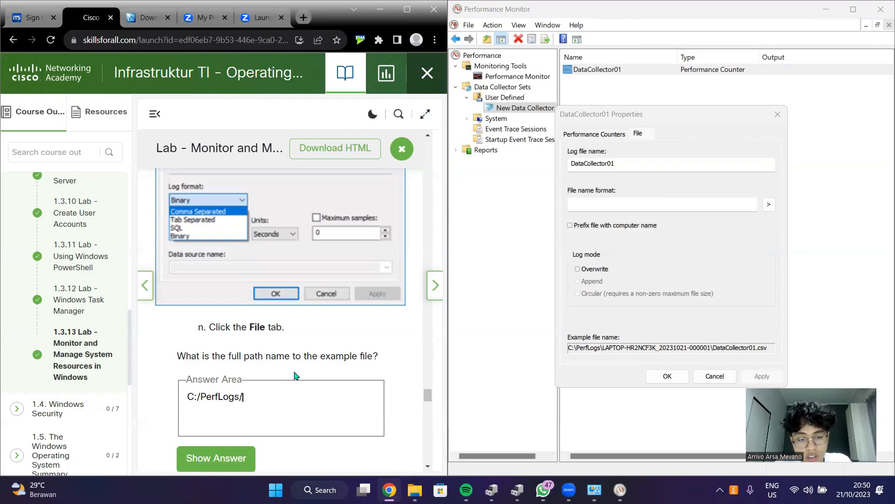
pyautogui.write('LAPTOP')
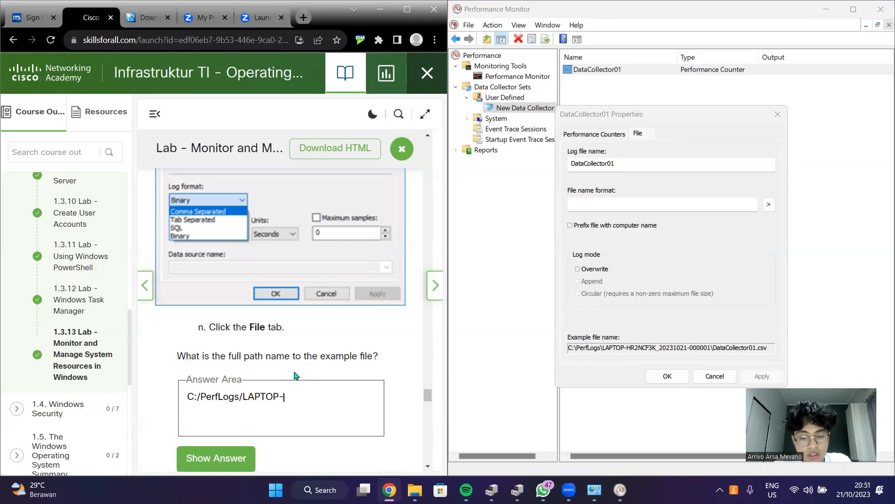
pyautogui.write('-HR2')
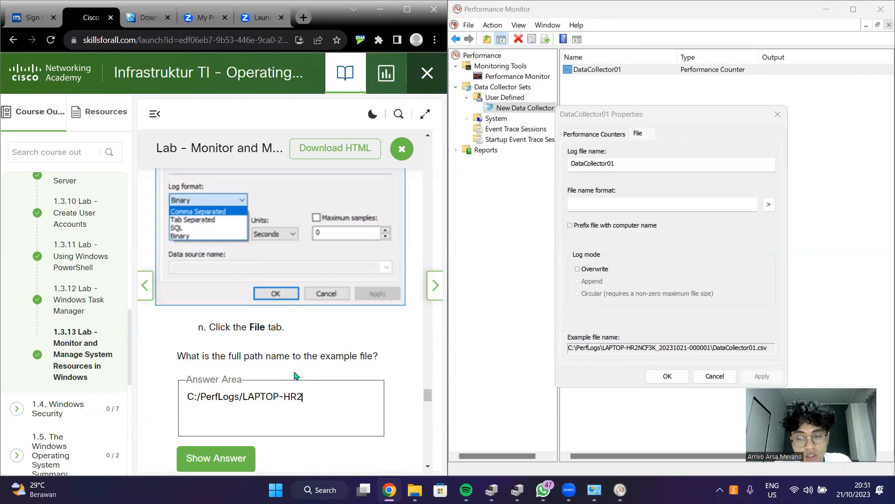
pyautogui.write('NCF3K_20')
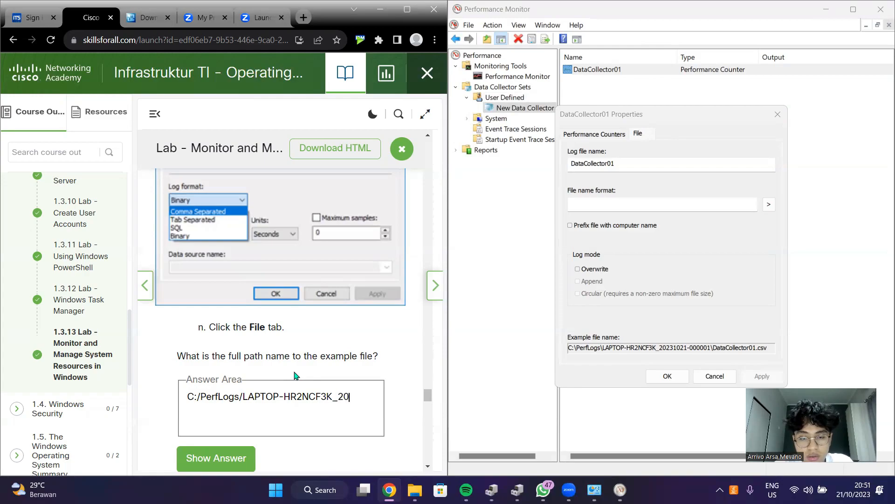
pyautogui.write('21')
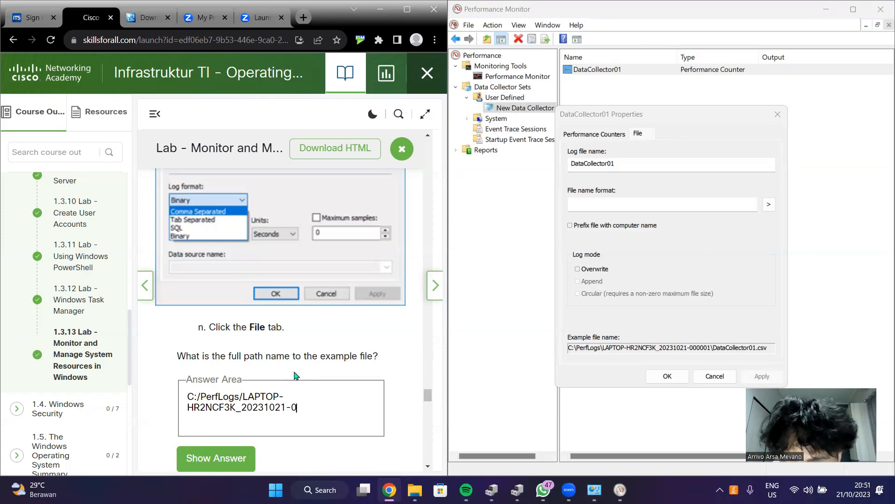
pyautogui.write('-000001/DataCollec')
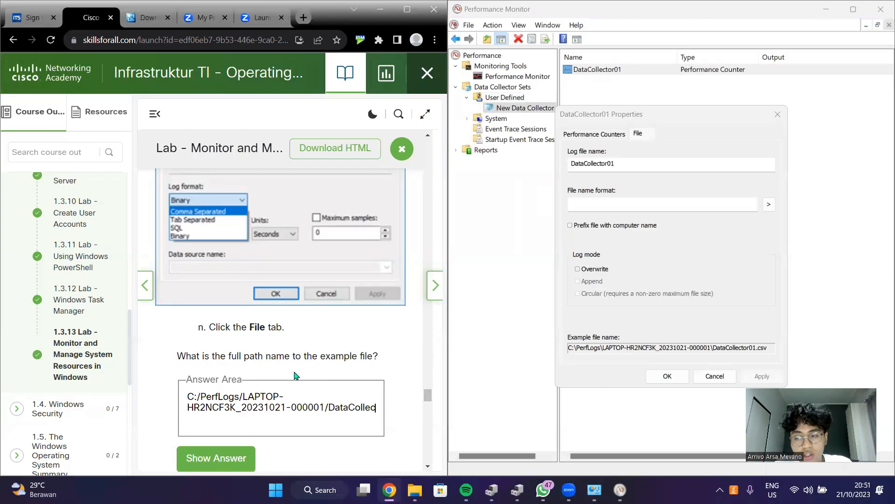
pyautogui.write('tor01')
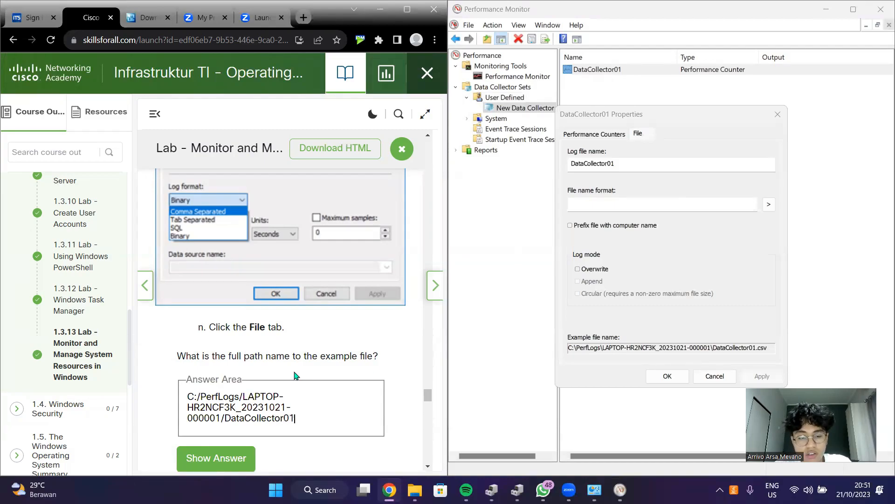
pyautogui.write('.csv')
# Step: Following lab steps o and p, confirm the DataCollector01 properties and start the New Data Collector Set
pyautogui.scroll(-6, 257, 380)
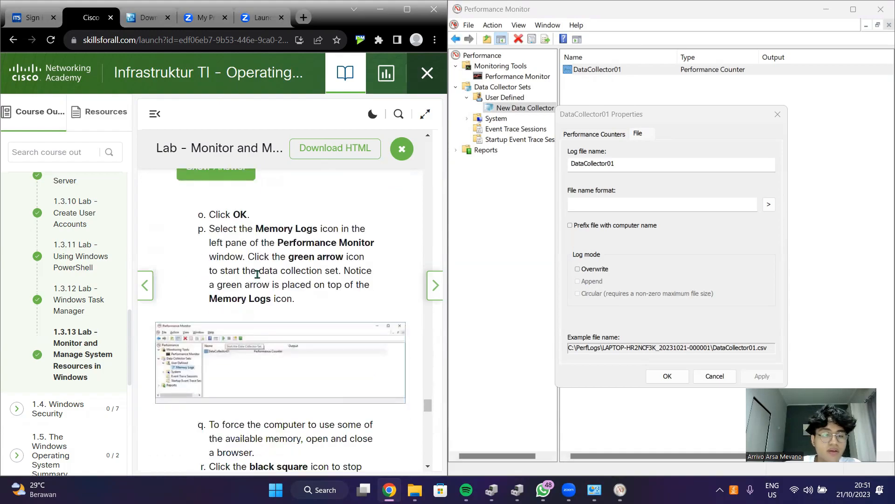
pyautogui.click(667, 376)
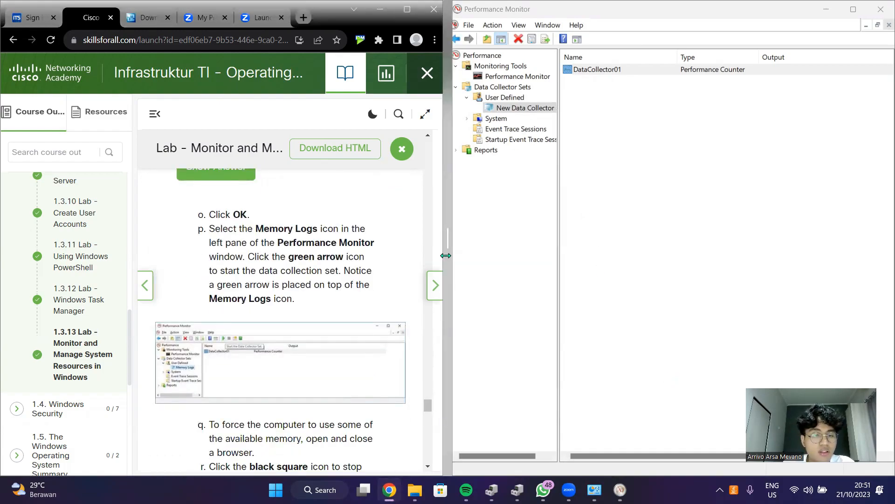
pyautogui.click(593, 61)
pyautogui.click(538, 111)
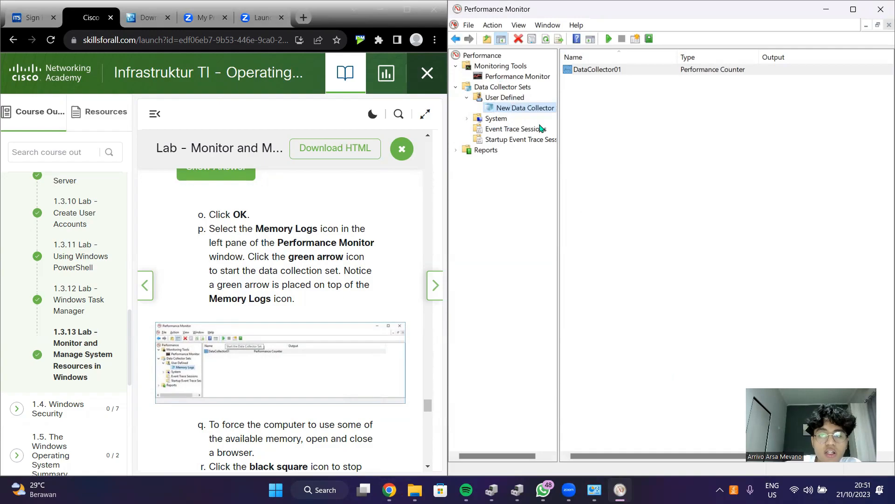
pyautogui.click(608, 40)
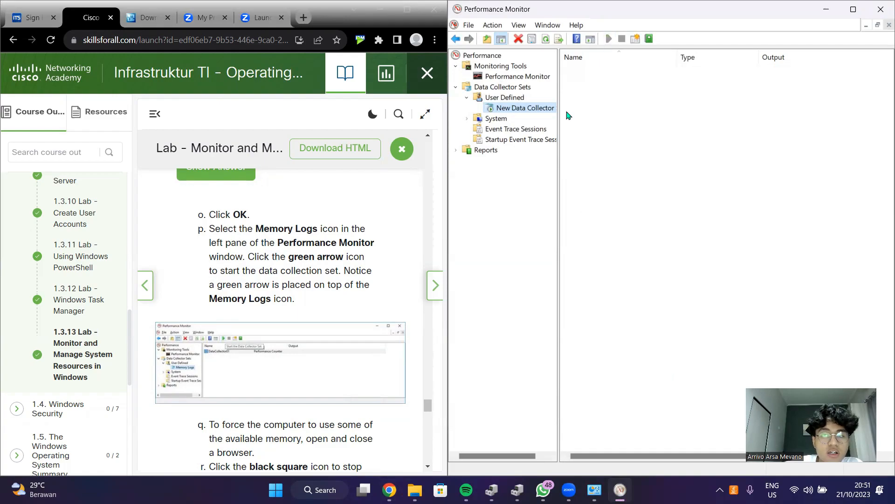
# Step: Following lab step q, open Microsoft Edge and close it again to make the computer use some memory
pyautogui.scroll(-1, 308, 243)
pyautogui.scroll(-1, 308, 242)
pyautogui.scroll(2, 306, 229)
pyautogui.scroll(-1, 306, 225)
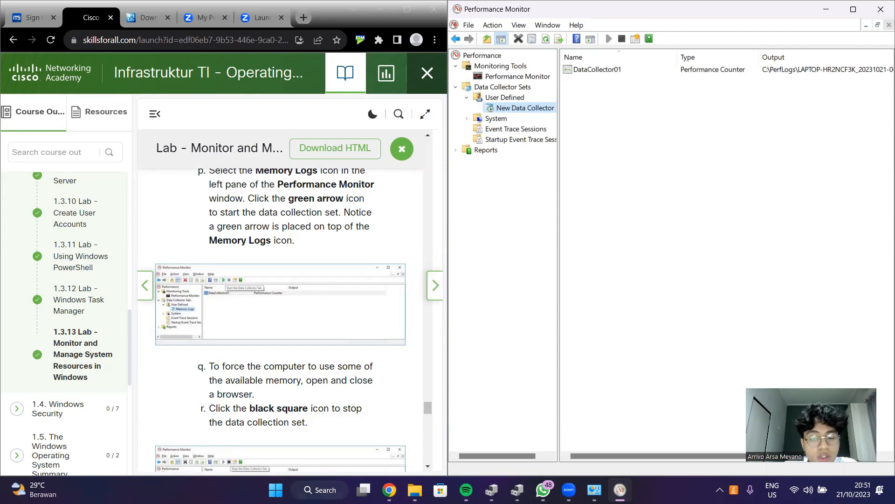
pyautogui.press('super+s')
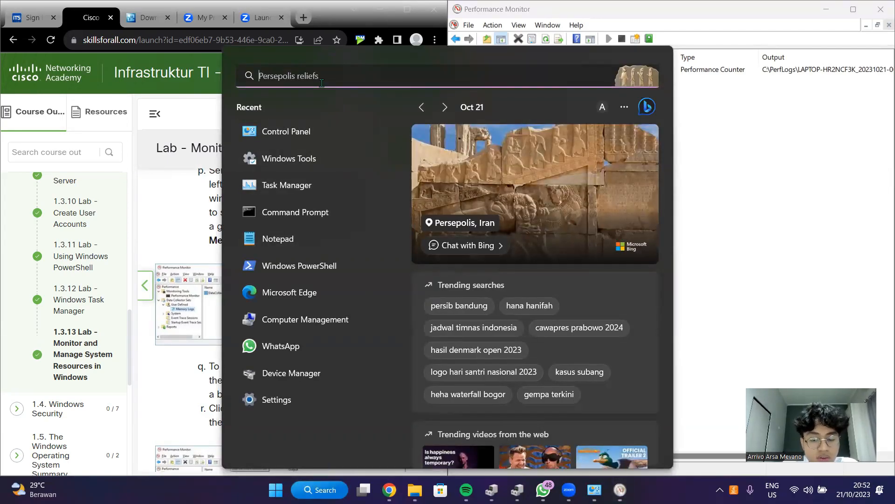
pyautogui.click(318, 290)
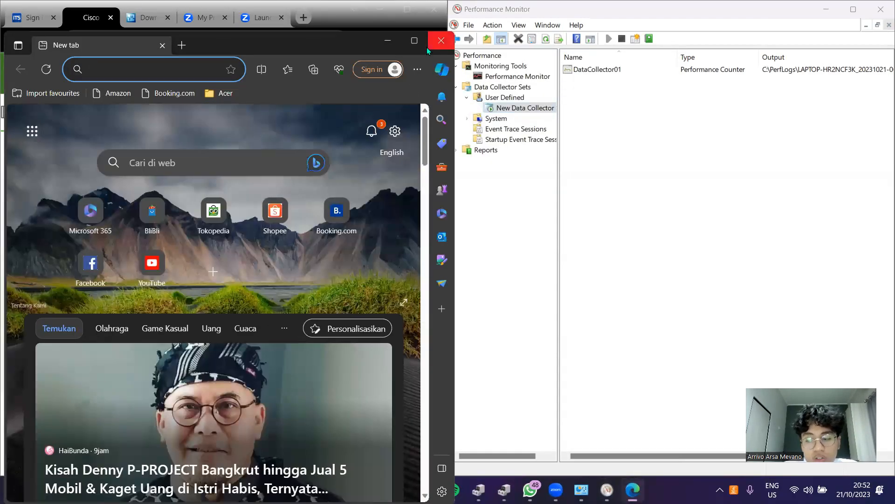
pyautogui.click(427, 48)
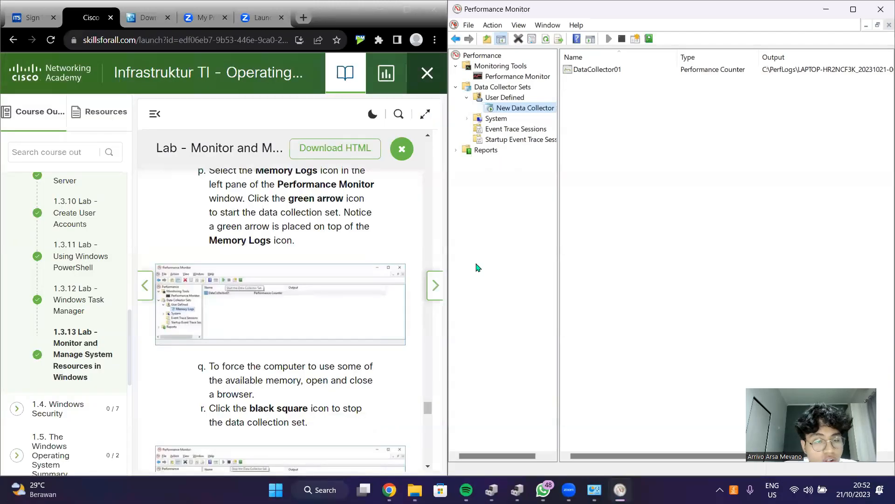
# Step: Following lab step r, stop the running data collector set and go to the question about the Memory Logs icon
pyautogui.scroll(-1, 320, 257)
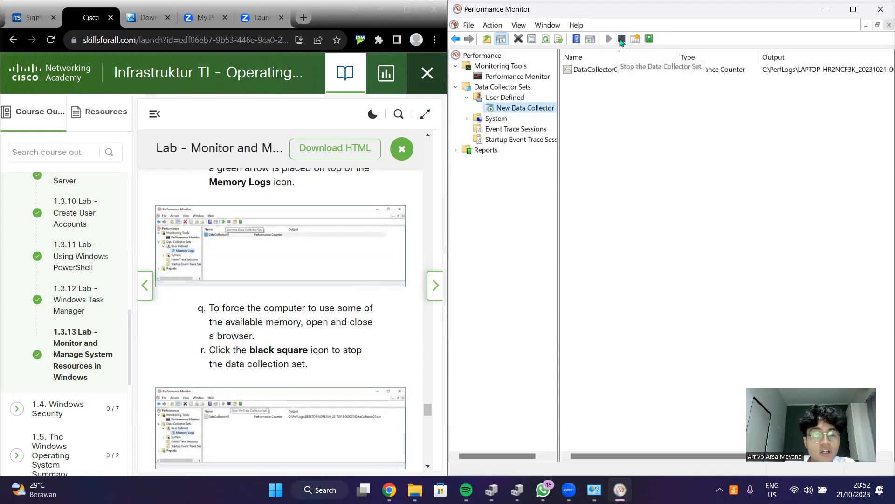
pyautogui.click(622, 41)
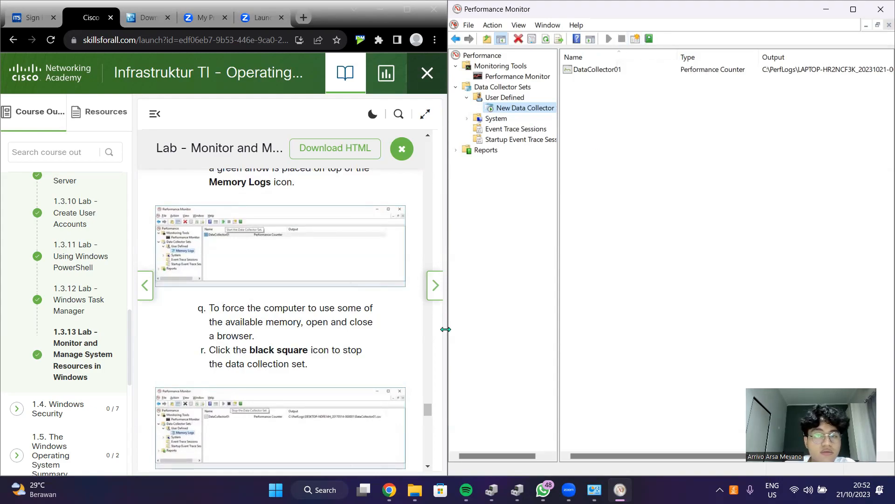
pyautogui.scroll(-3, 353, 279)
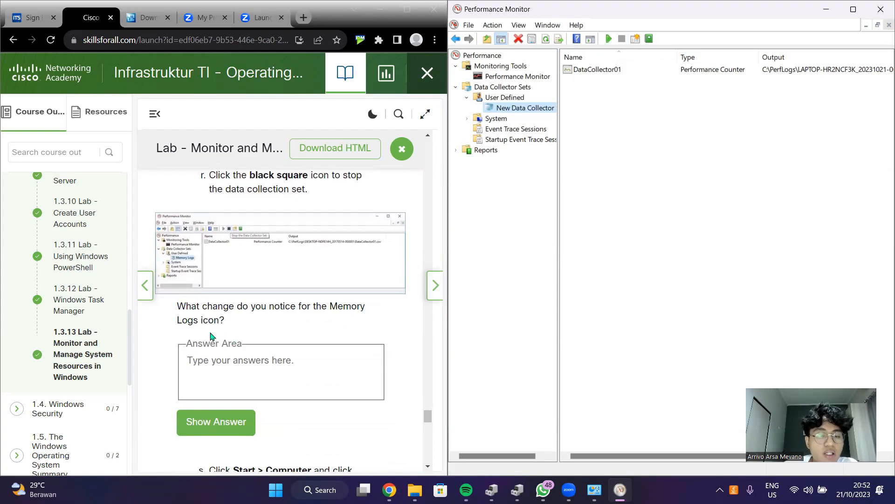
# Step: Check the collector set's icon and answer the Memory Logs icon question with "ikon logo ijo (seperti start) hilang"
pyautogui.click(498, 108)
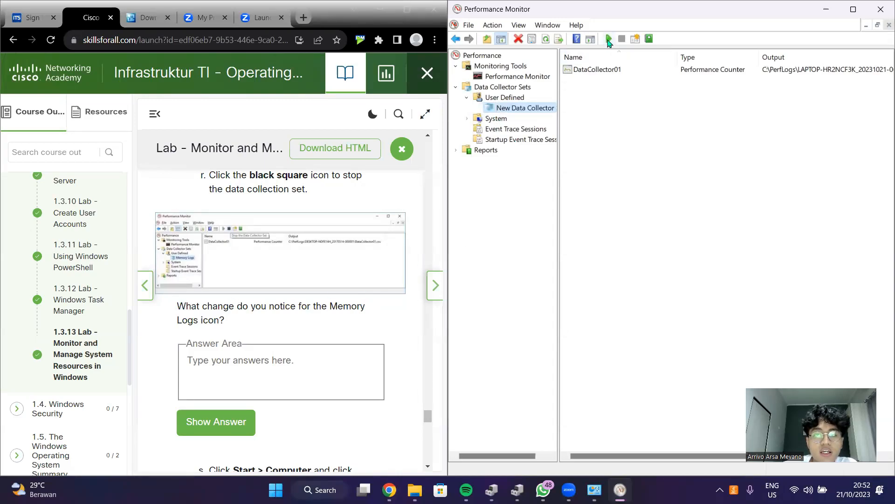
pyautogui.click(609, 39)
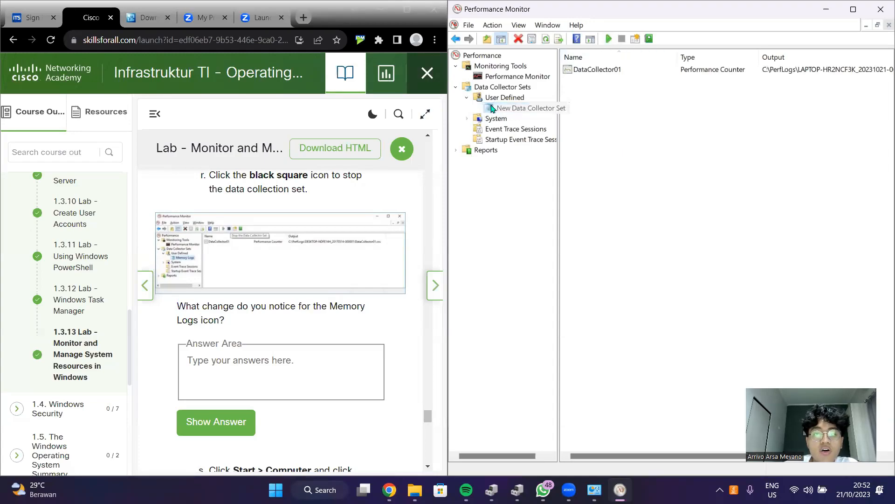
pyautogui.click(297, 360)
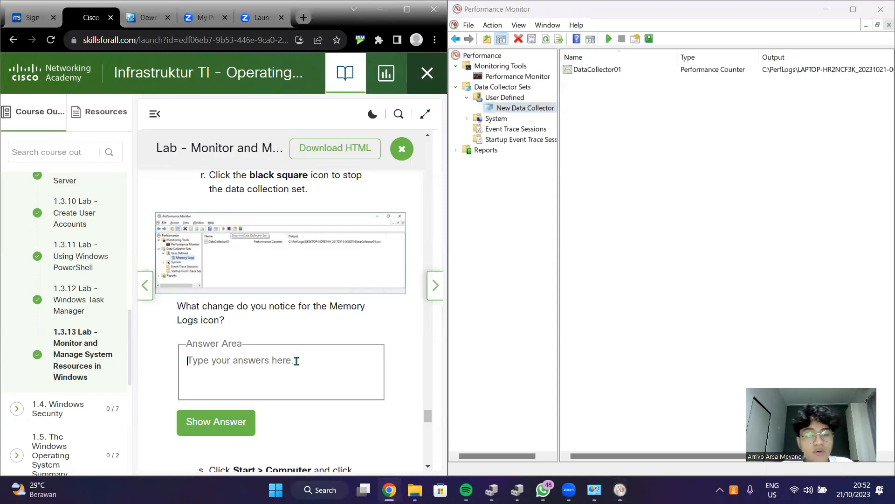
pyautogui.write('ikon logo')
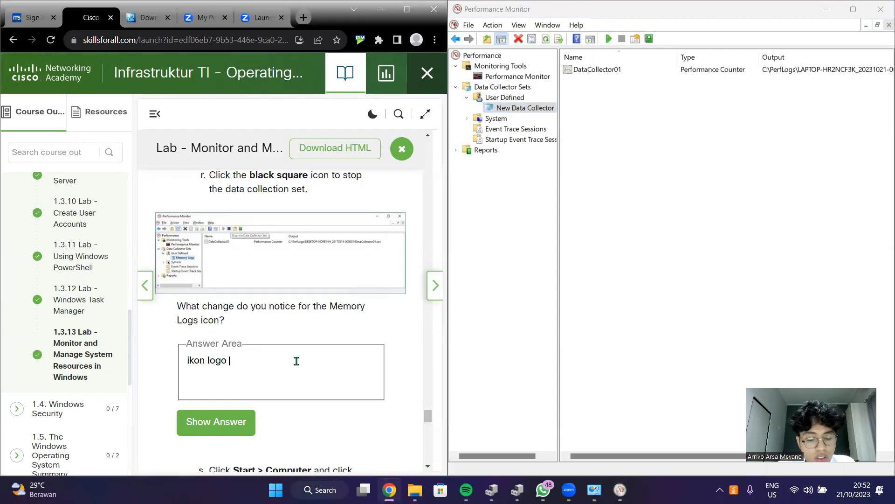
pyautogui.write(' ijo (seperti star')
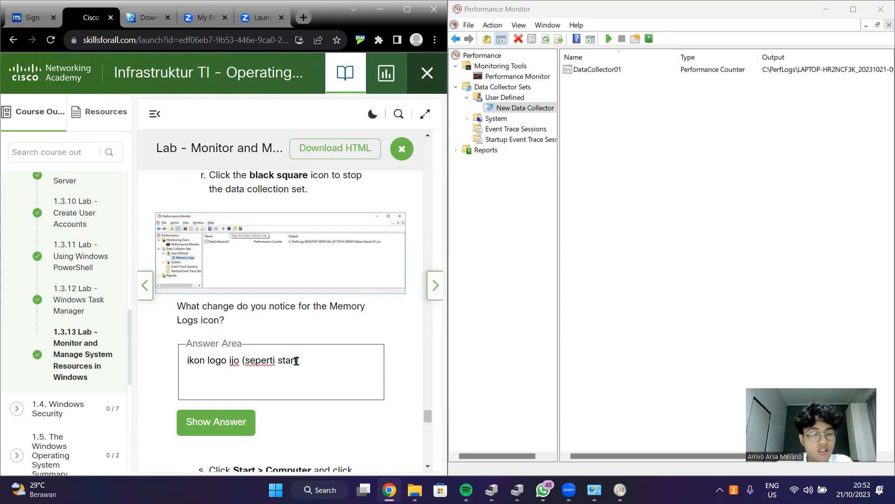
pyautogui.write('t) hilang')
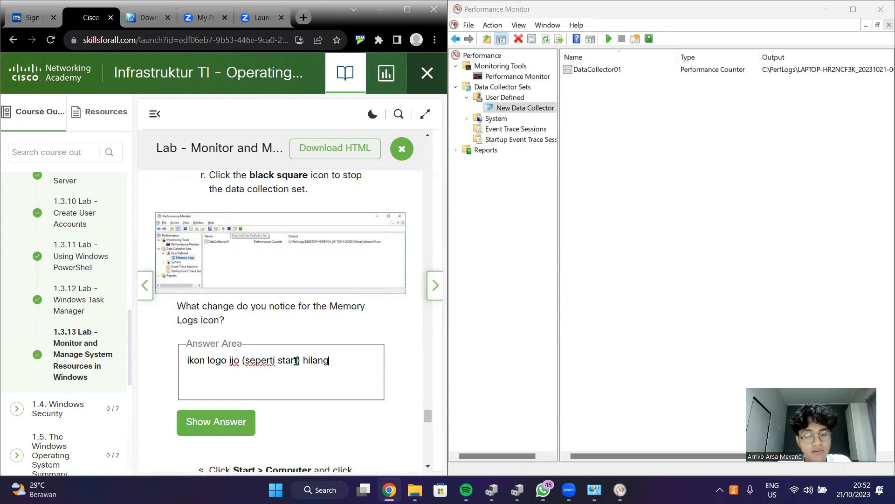
pyautogui.write(')')
pyautogui.press('BackSpace')
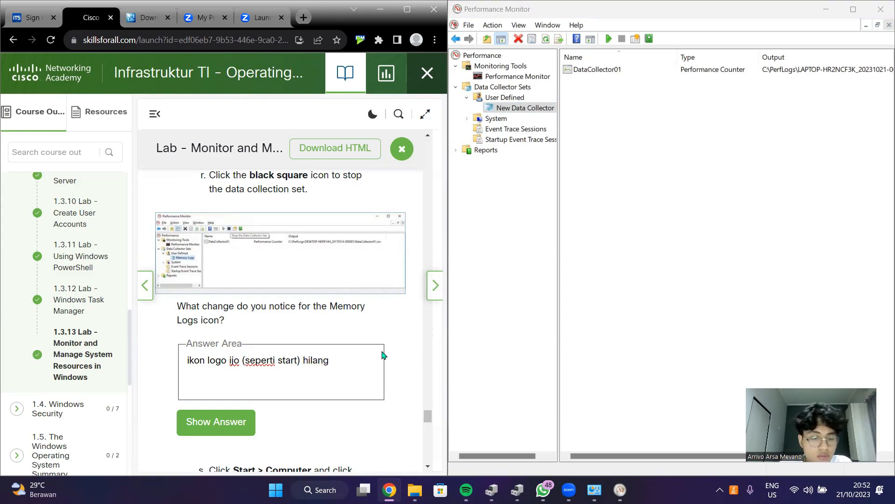
# Step: Following lab step s, open File Explorer beside the lab page and go to the Acer (C:) drive
pyautogui.scroll(-6, 296, 339)
pyautogui.scroll(1, 297, 339)
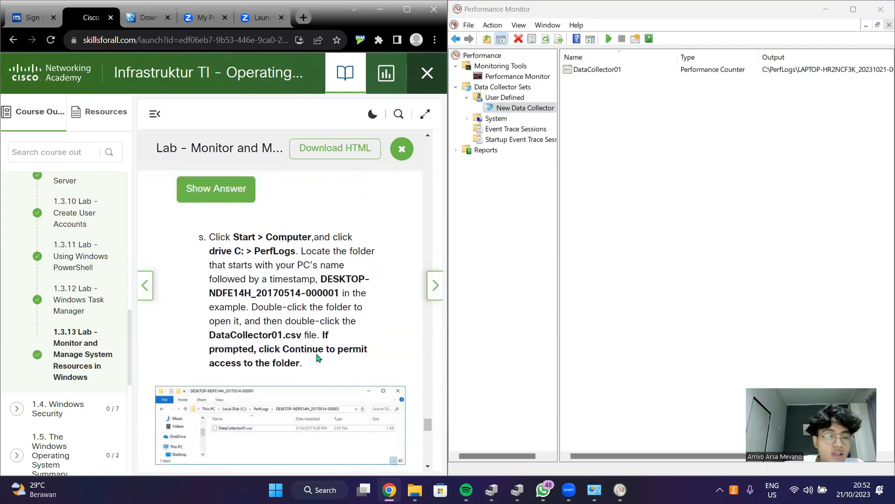
pyautogui.scroll(-1, 333, 365)
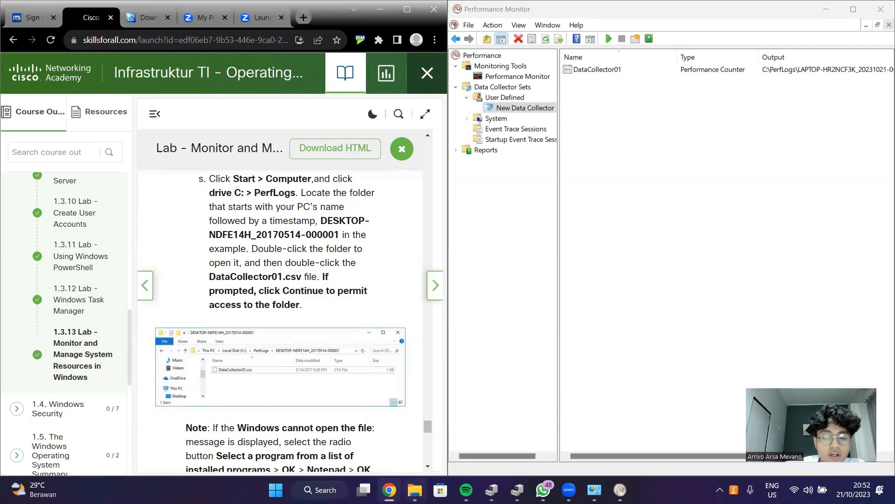
pyautogui.click(415, 487)
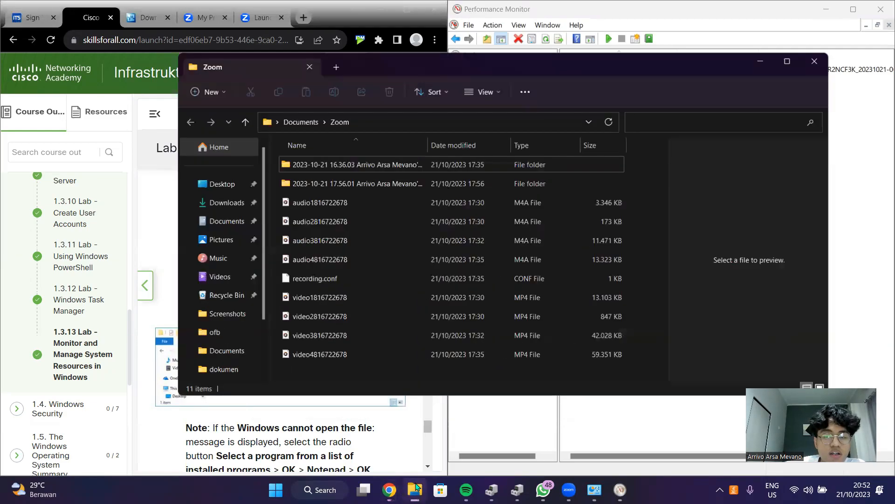
pyautogui.press('super+Right')
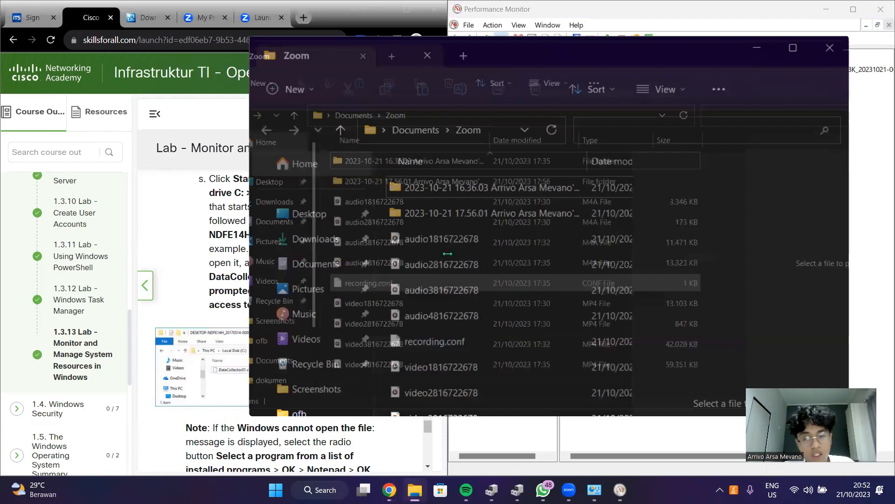
pyautogui.click(509, 386)
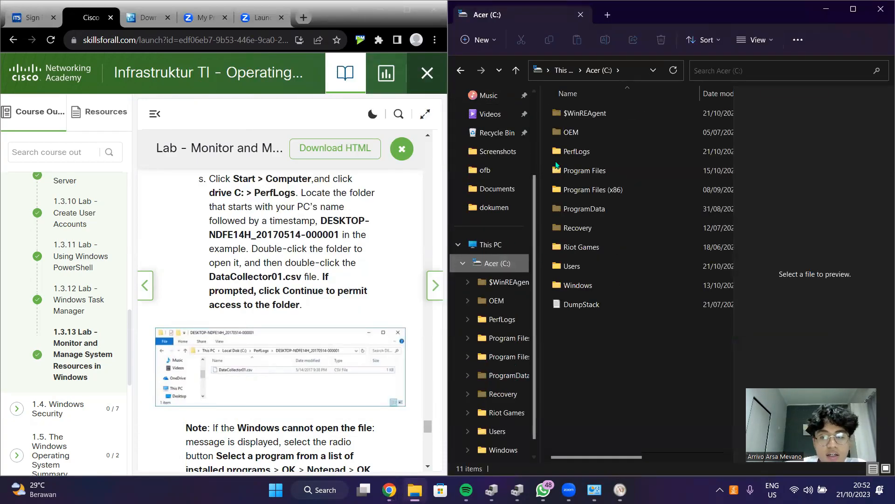
pyautogui.doubleClick(585, 159)
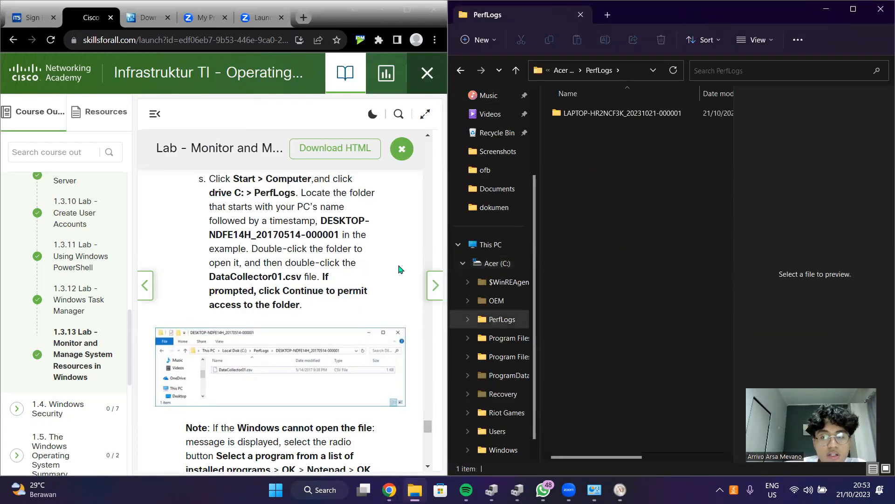
pyautogui.doubleClick(591, 113)
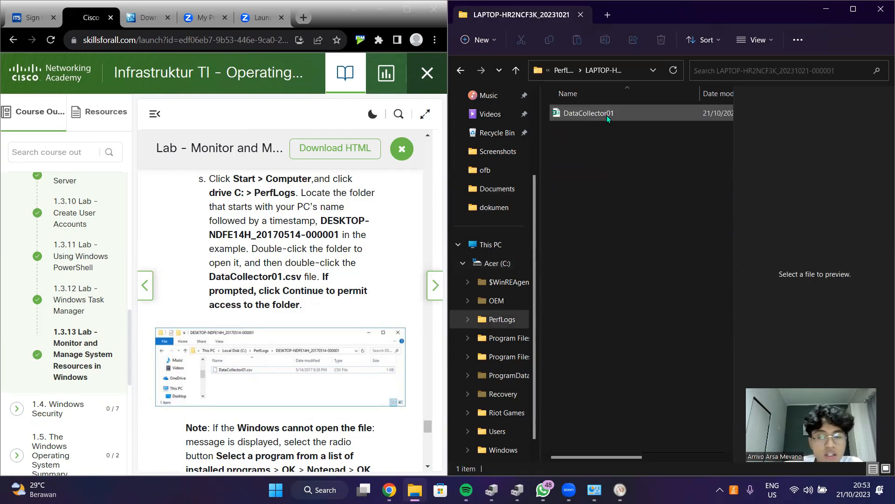
pyautogui.scroll(-1, 411, 210)
pyautogui.click(597, 114)
pyautogui.rightClick(596, 115)
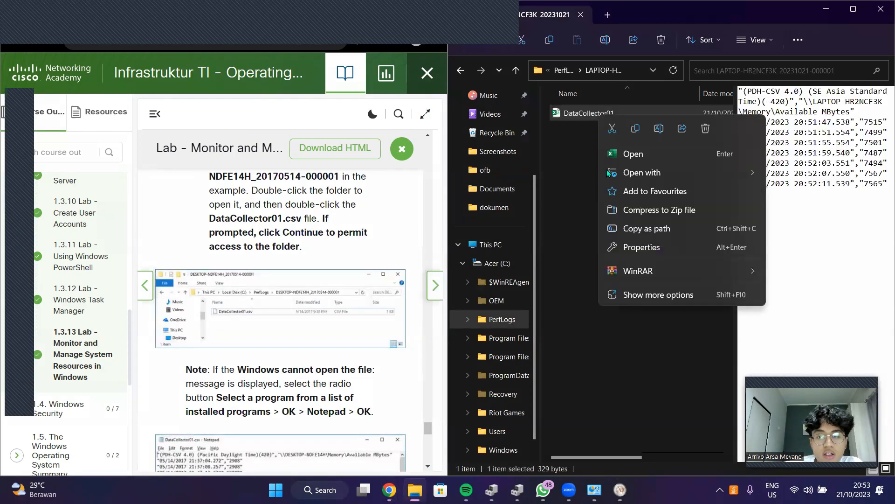
pyautogui.click(570, 139)
pyautogui.doubleClick(573, 116)
pyautogui.scroll(-4, 292, 344)
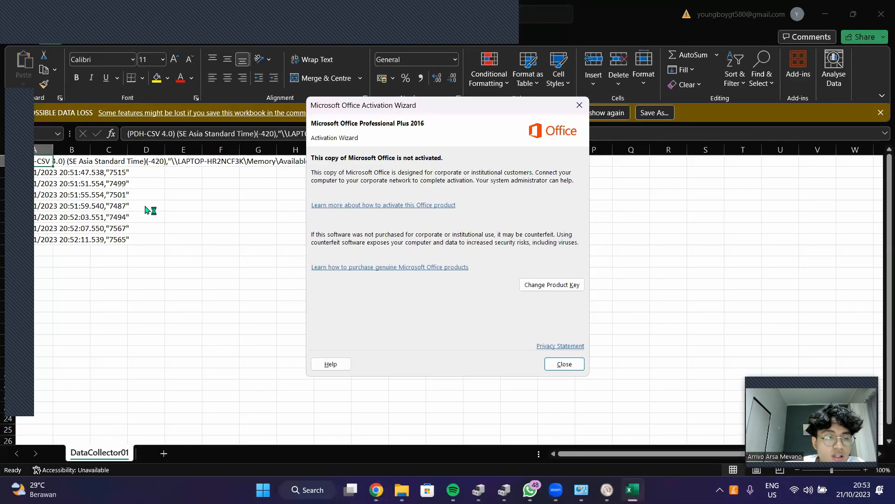
# Step: Dismiss the Office activation wizard, place the workbook beside the lab page and go to the question about the farthest right column
pyautogui.click(580, 105)
pyautogui.press('super+Right')
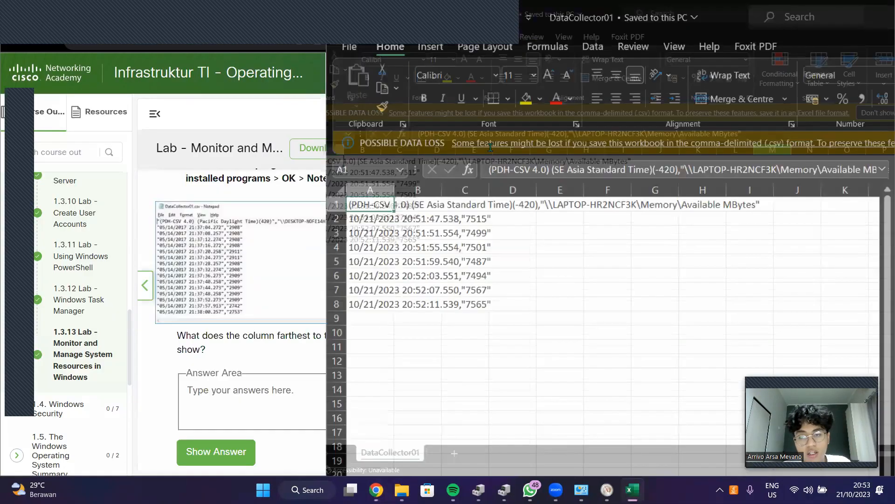
pyautogui.scroll(-2, 324, 251)
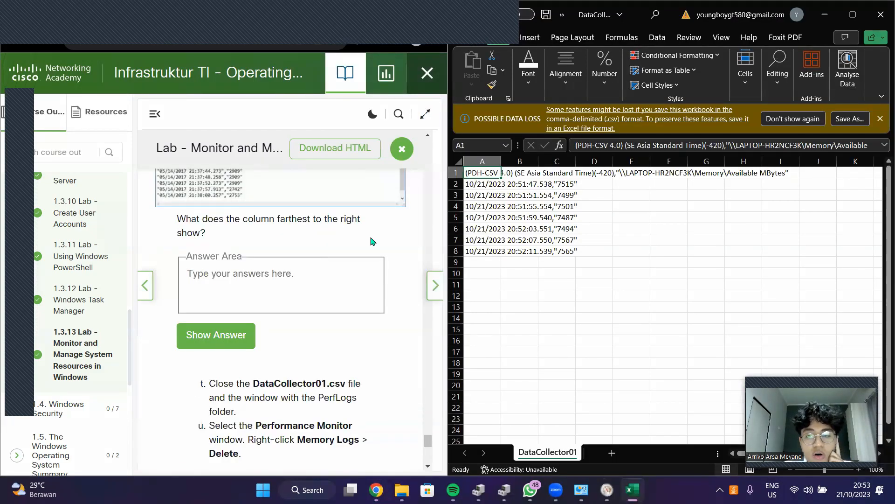
# Step: Answer the question on what the farthest right column shows with "Available MBytes", taken from the workbook's header row
pyautogui.moveTo(729, 171); pyautogui.dragTo(775, 173)
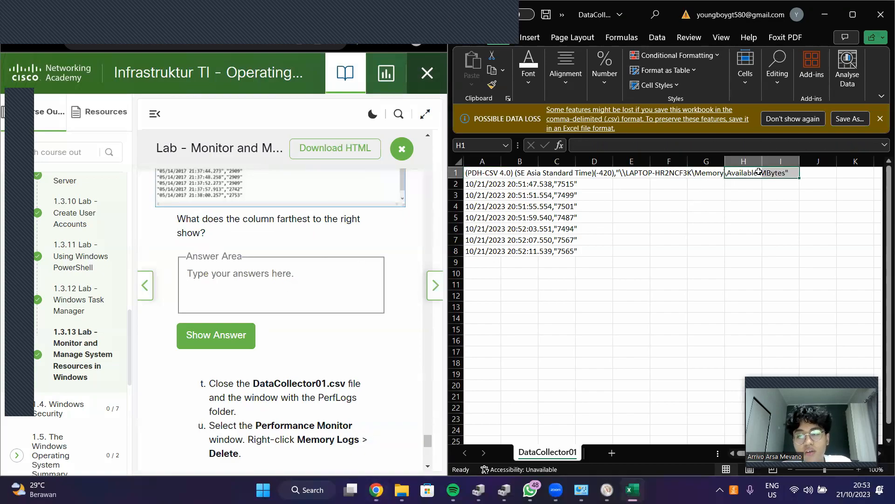
pyautogui.hotkey('ctrl', 'c')
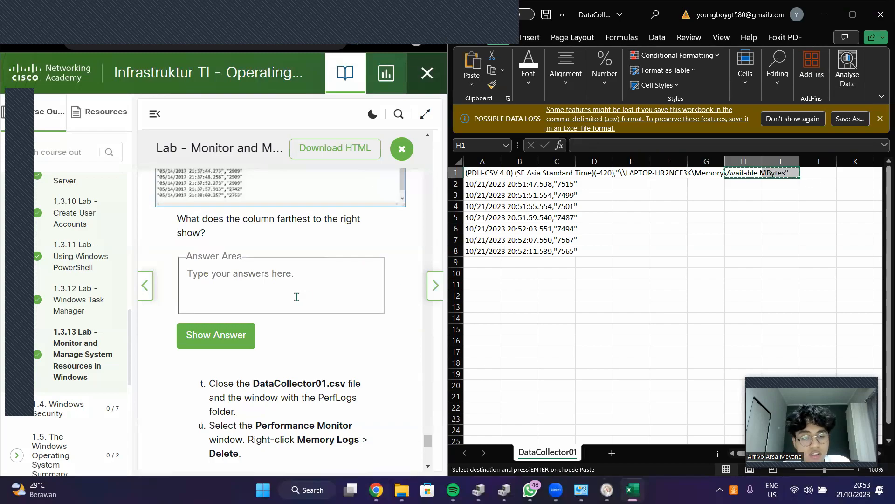
pyautogui.click(275, 280)
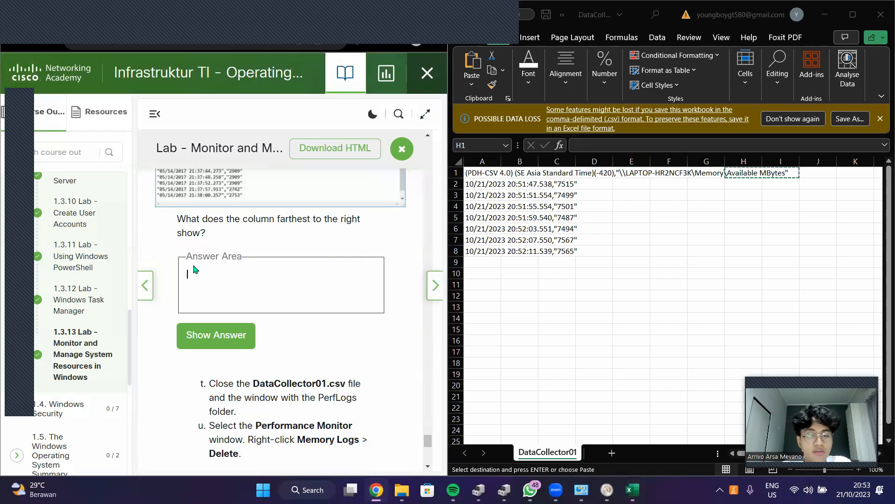
pyautogui.write('Available MBytes')
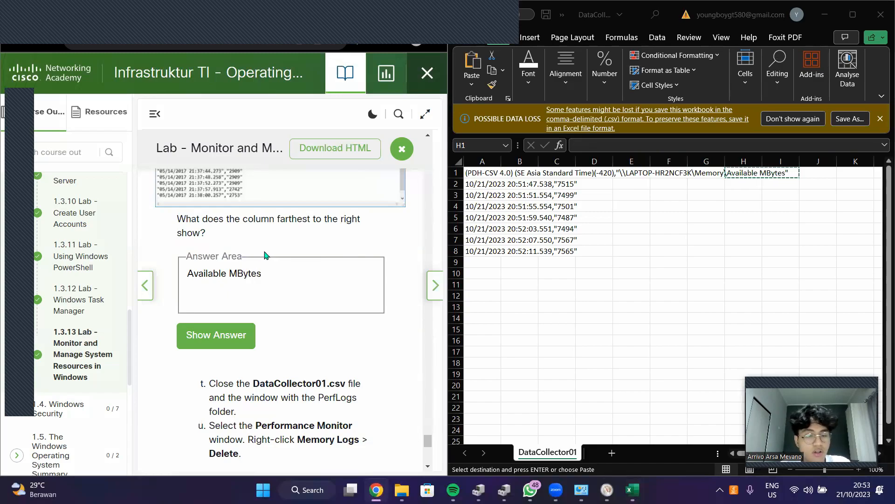
# Step: Following lab steps t to v, close the DataCollector01 workbook and delete New Data Collector Set in Performance Monitor
pyautogui.scroll(-2, 332, 295)
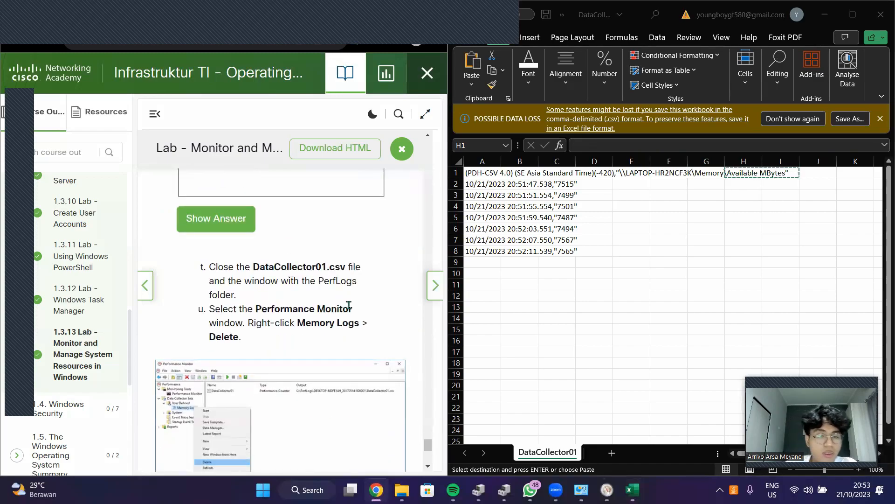
pyautogui.click(881, 14)
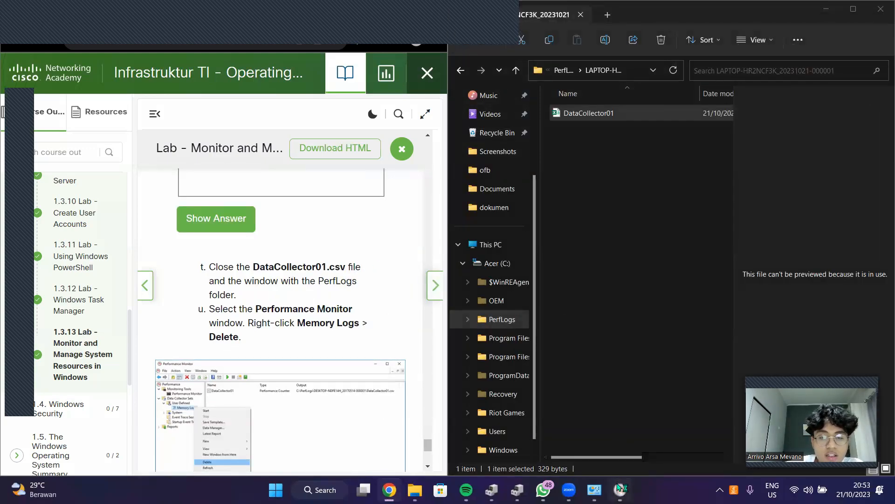
pyautogui.click(619, 488)
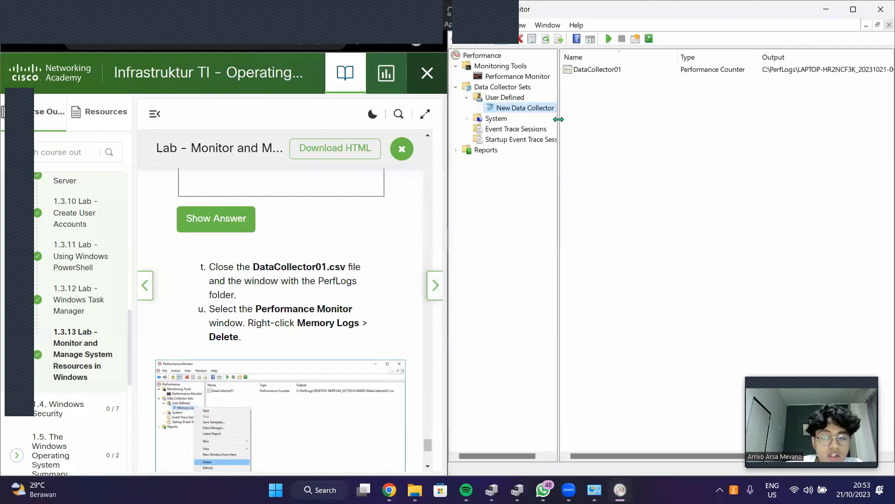
pyautogui.rightClick(535, 109)
pyautogui.click(564, 233)
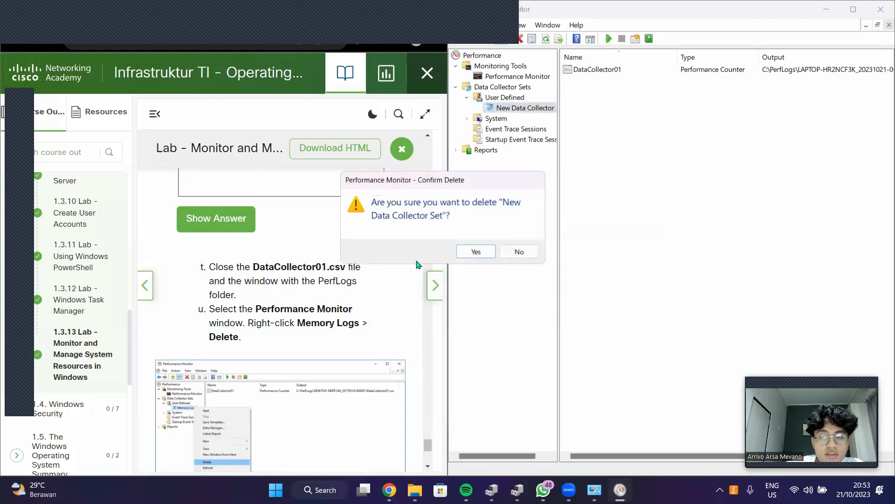
pyautogui.click(473, 250)
pyautogui.scroll(-5, 304, 293)
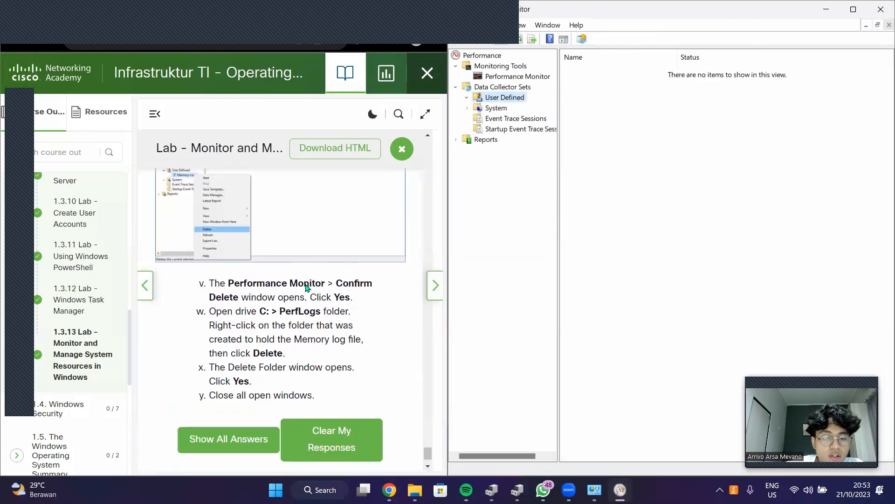
pyautogui.scroll(1, 328, 270)
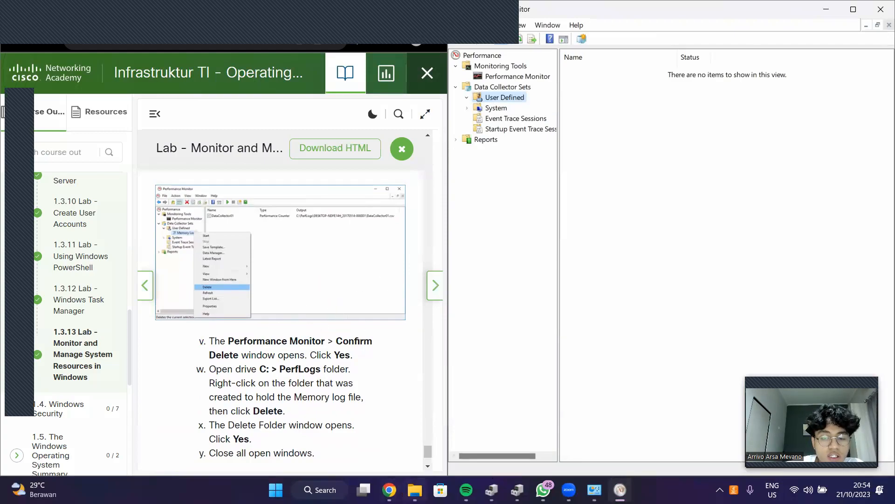
pyautogui.click(414, 490)
pyautogui.click(461, 70)
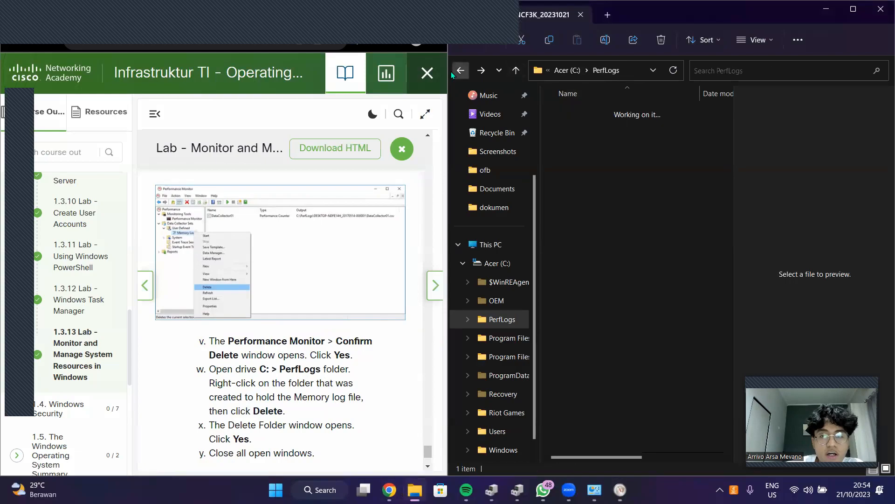
pyautogui.click(461, 70)
pyautogui.click(483, 71)
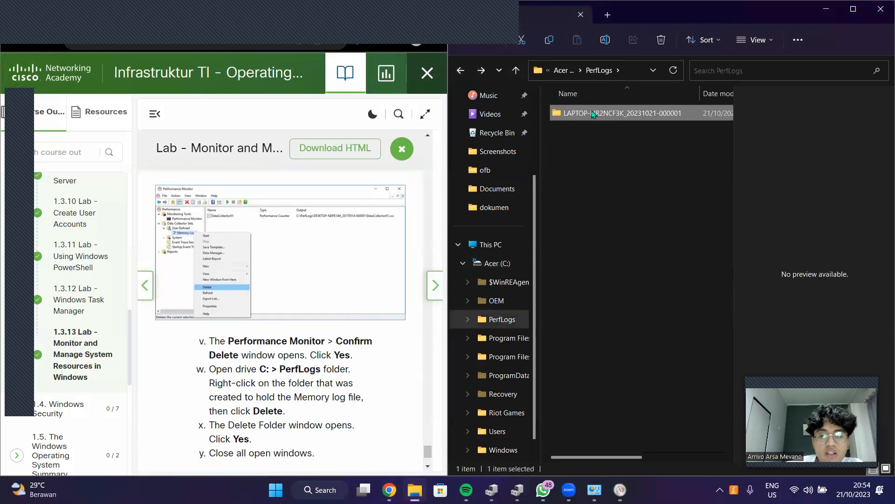
pyautogui.rightClick(592, 110)
pyautogui.click(679, 124)
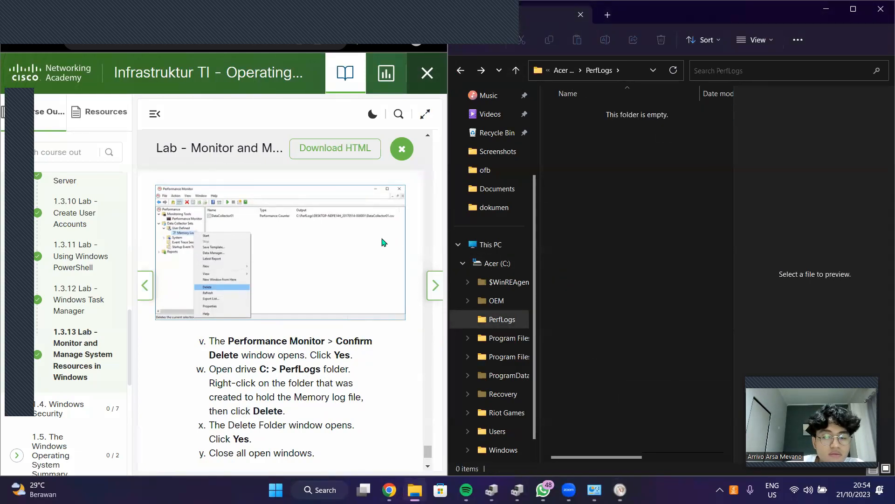
# Step: Following lab step y, close File Explorer, Performance Monitor and the remaining window beside the lab page
pyautogui.click(881, 9)
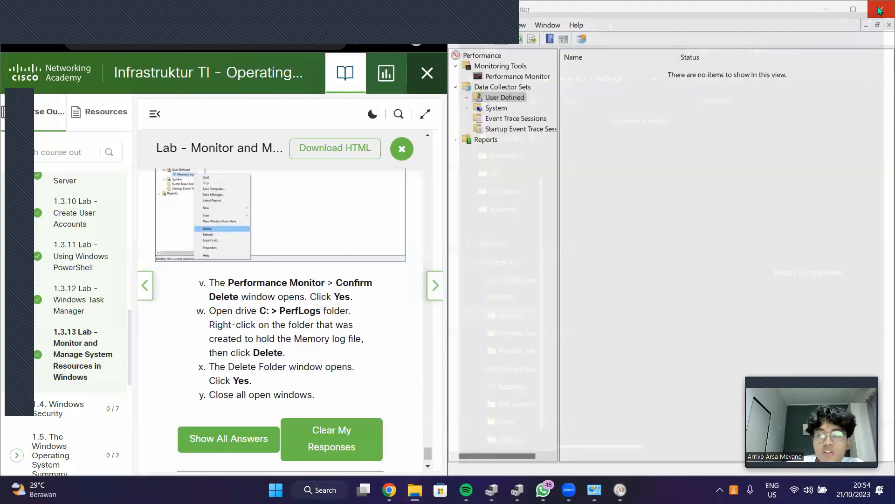
pyautogui.click(880, 10)
pyautogui.click(880, 10)
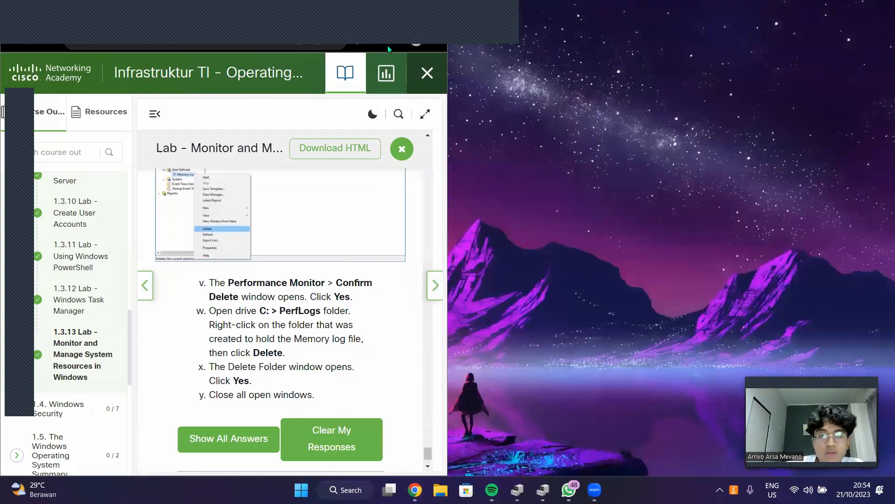